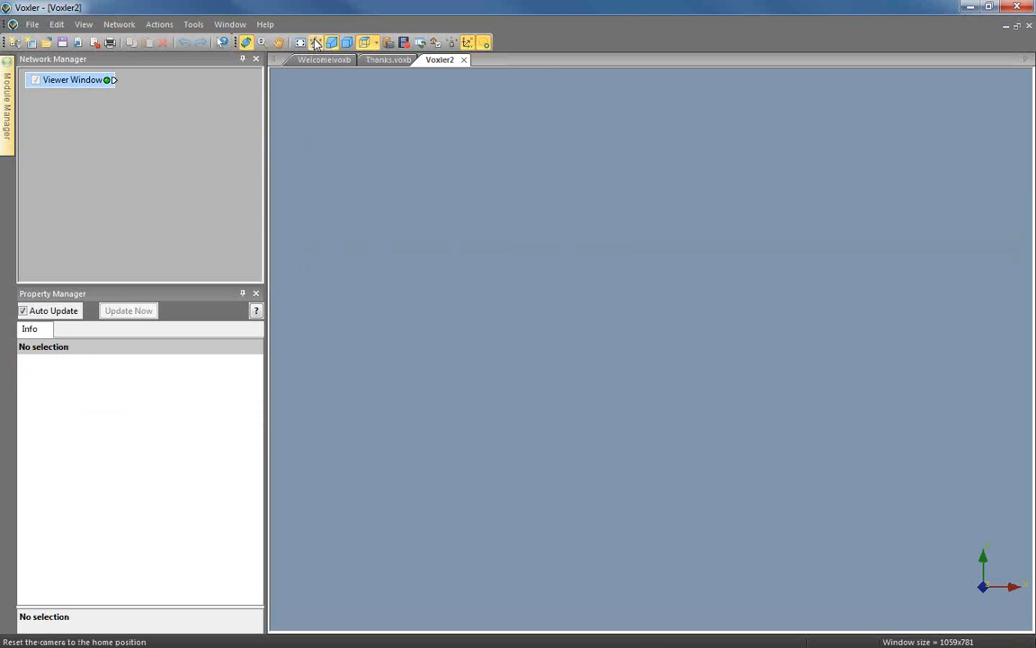
Import Mineral Concentration.dat from the V4 New Features Webinar folder with the default data import options.
click(36, 27)
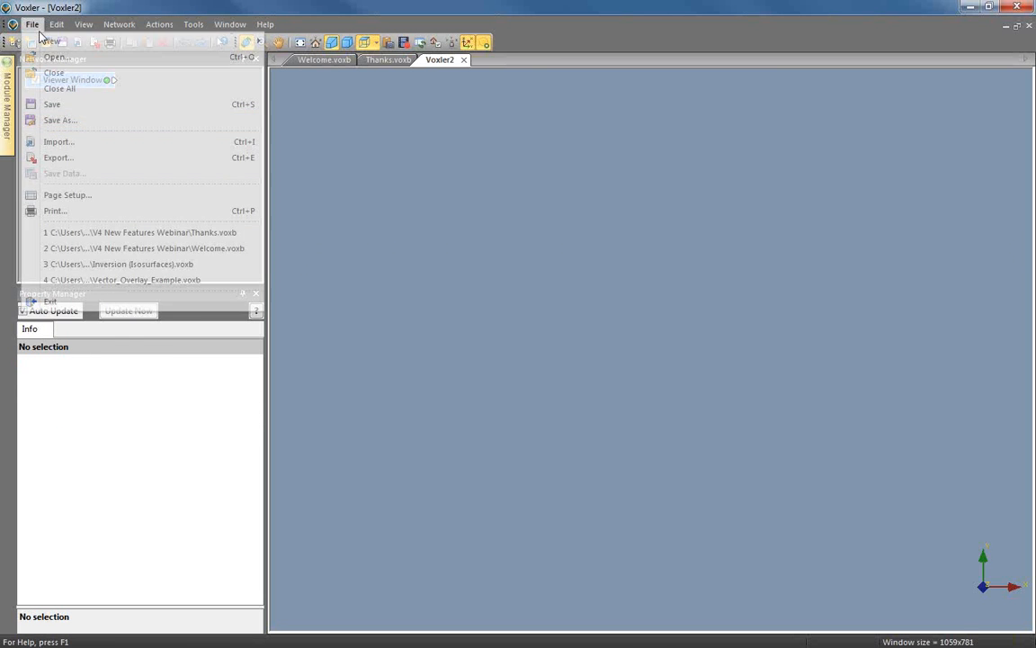
click(59, 141)
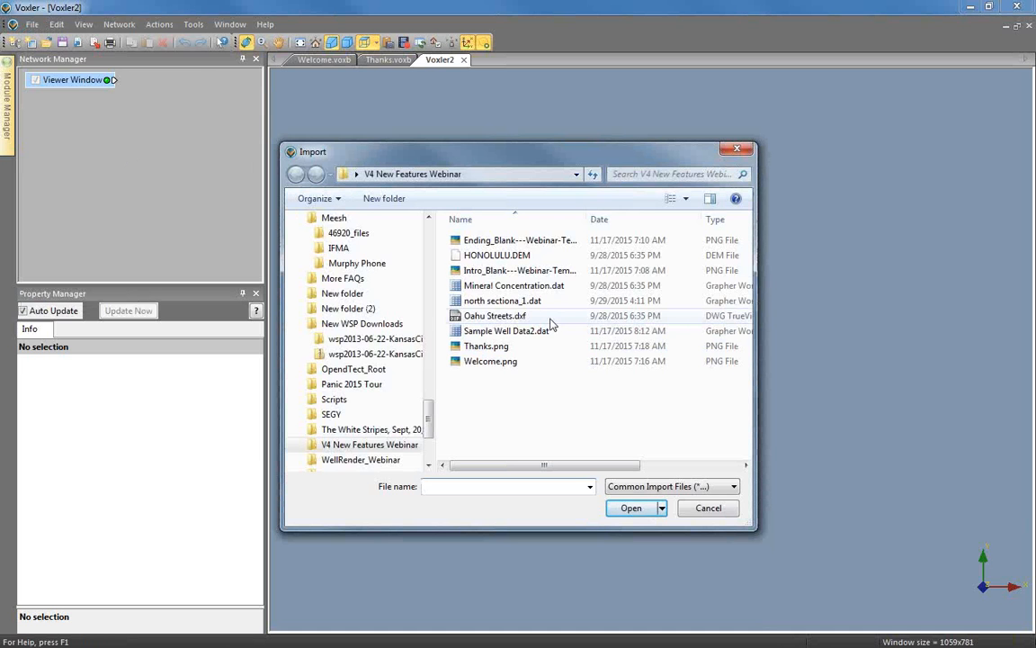
click(537, 285)
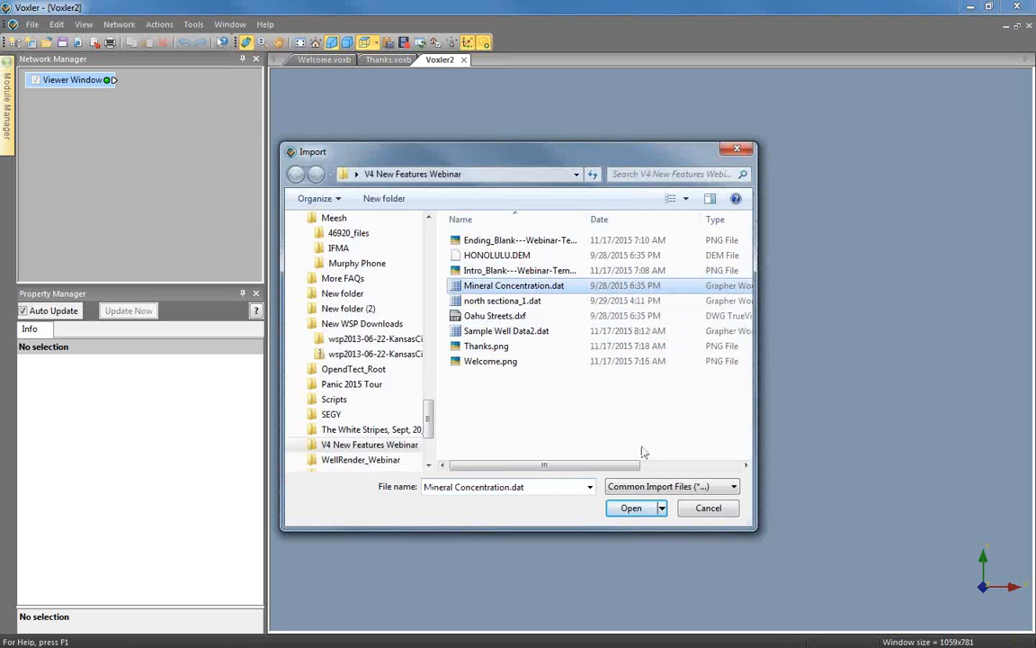
click(630, 508)
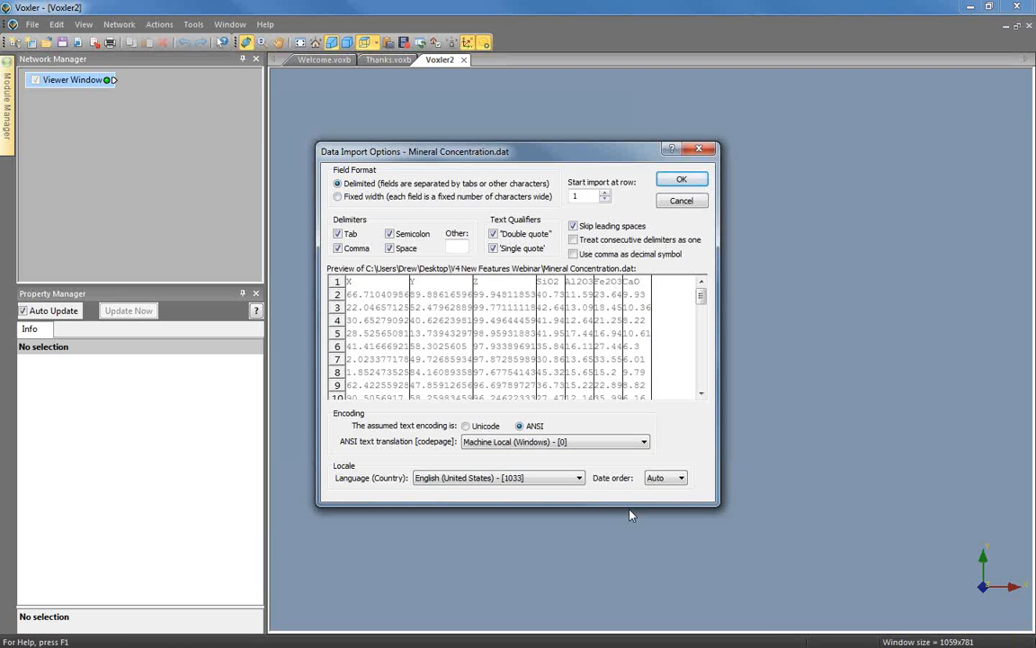
click(700, 185)
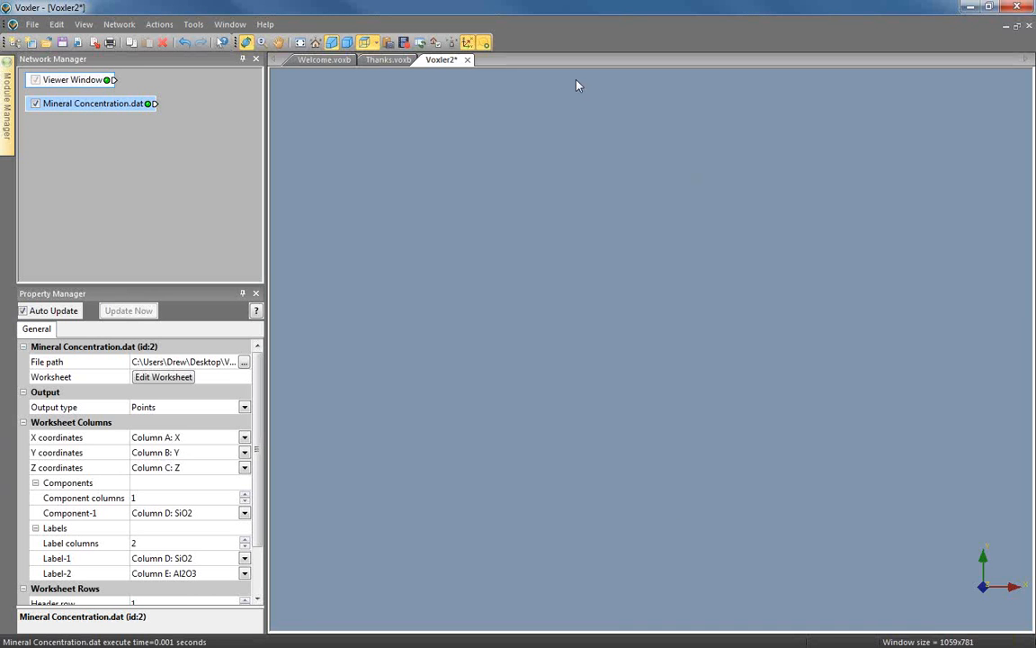
Add a ScatterPlot graphics output to the Mineral Concentration.dat module.
right_click(56, 102)
mouse_move(123, 144)
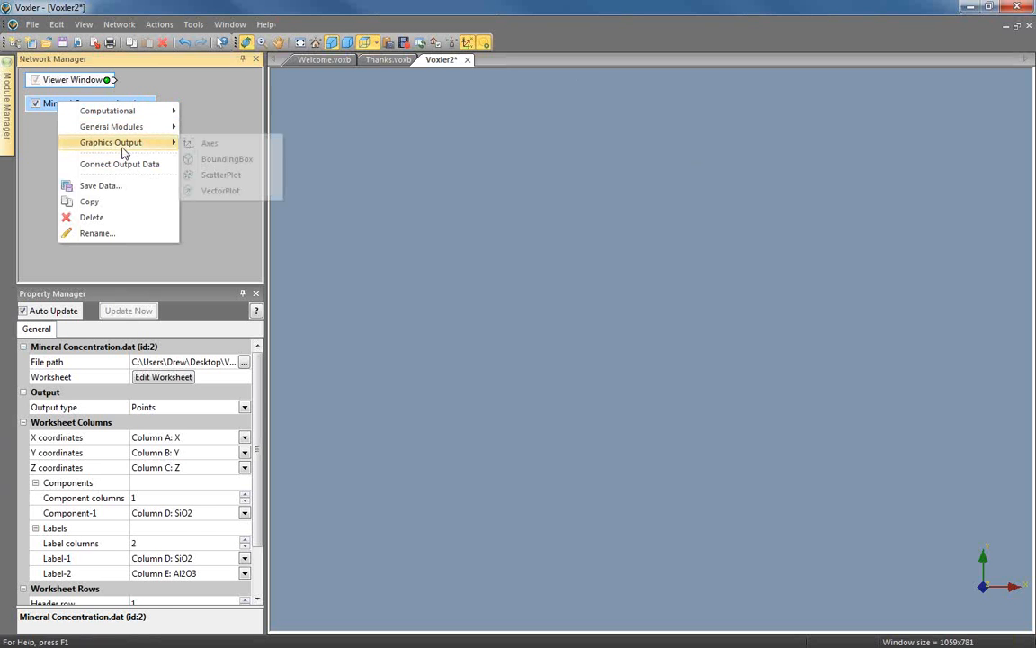
click(221, 175)
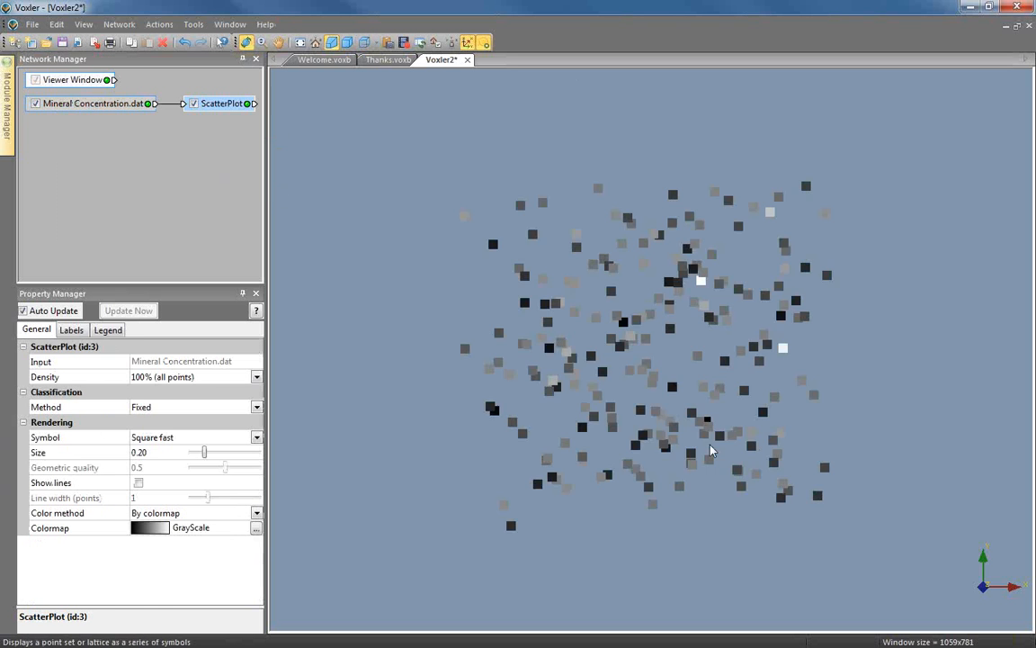
Change the scatter plot's symbol to 3D Sphere.
drag(711, 450, 693, 467)
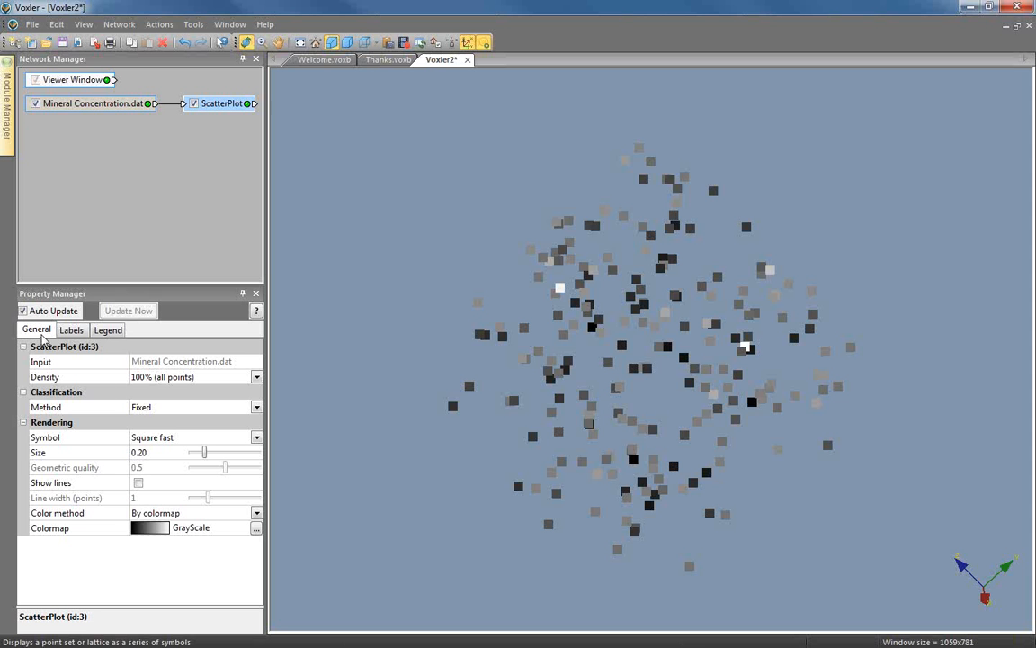
click(190, 438)
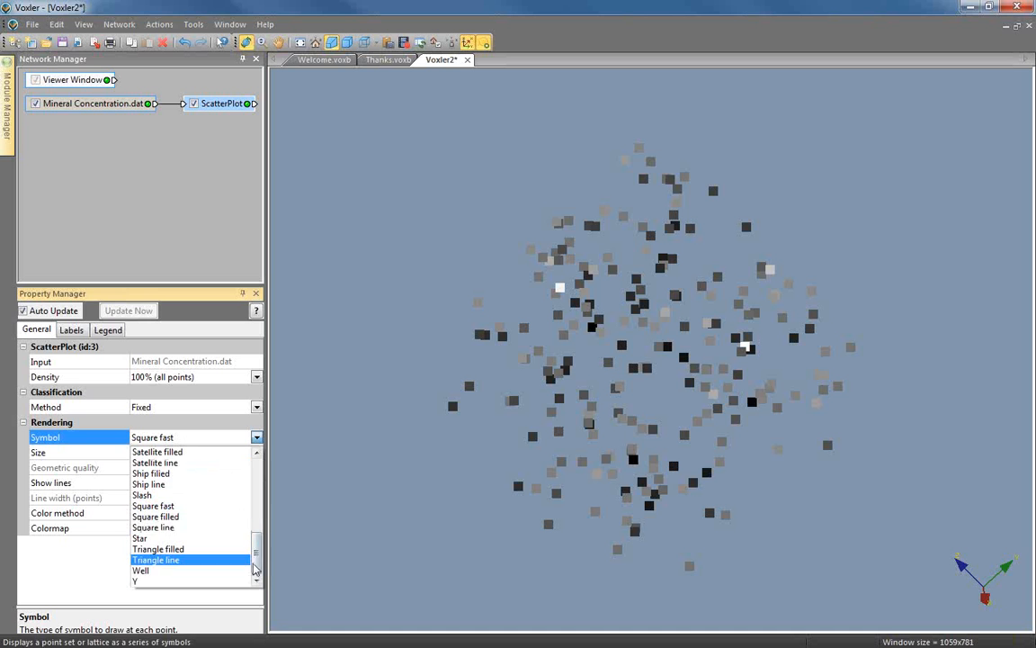
drag(255, 568, 258, 484)
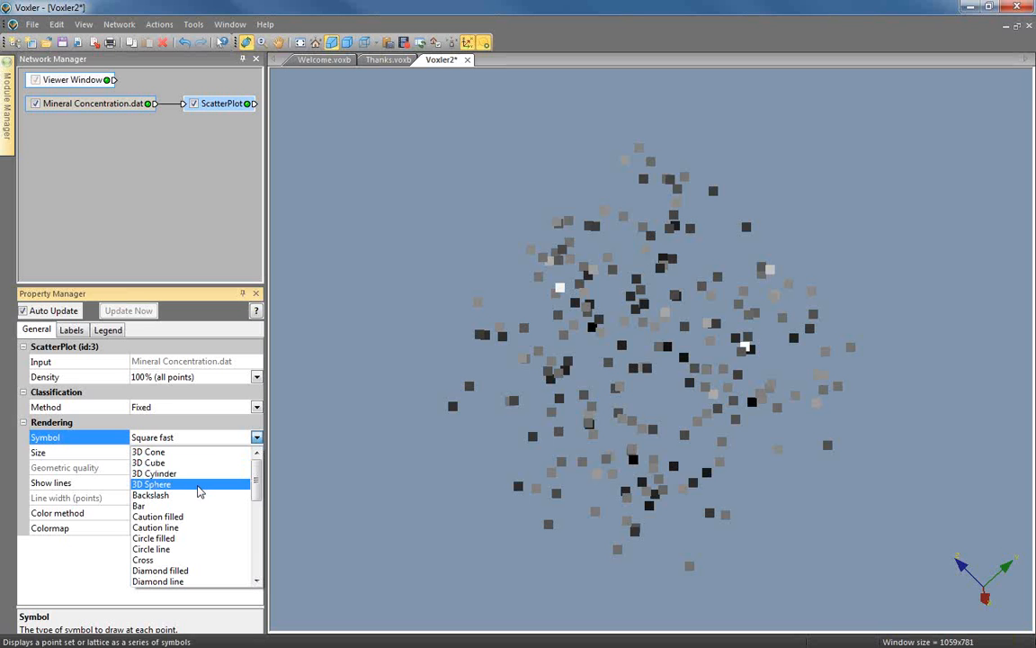
click(199, 487)
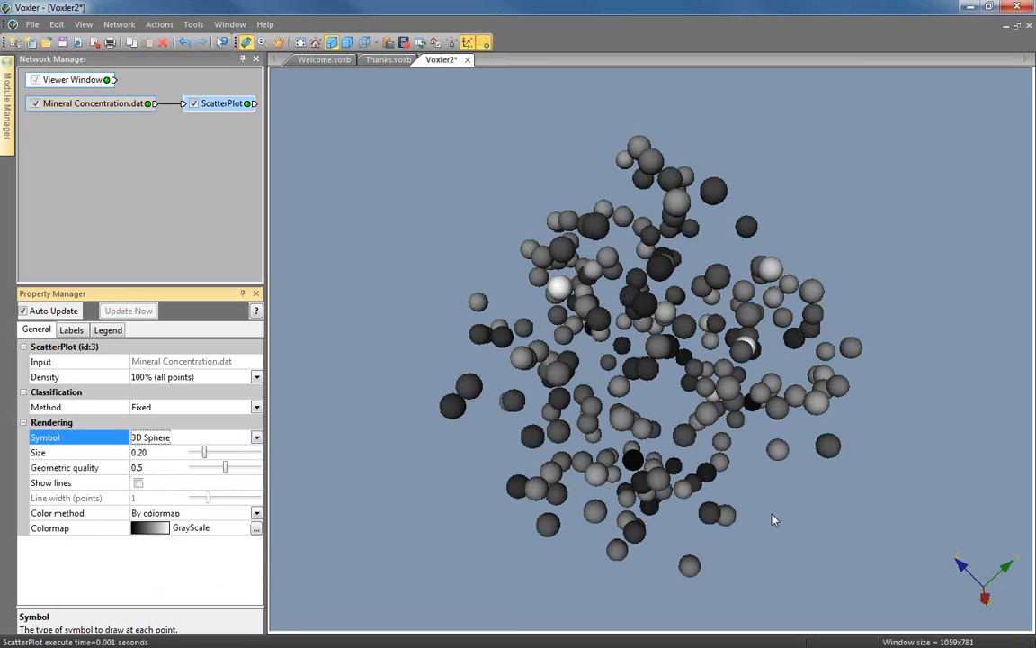
Apply the Rainbow colormap to the scatter plot and raise its geometric quality to about 0.65.
mouse_move(708, 426)
mouse_down()
mouse_move(685, 433)
mouse_move(703, 434)
mouse_move(687, 429)
mouse_move(706, 406)
mouse_move(695, 407)
mouse_up()
click(150, 529)
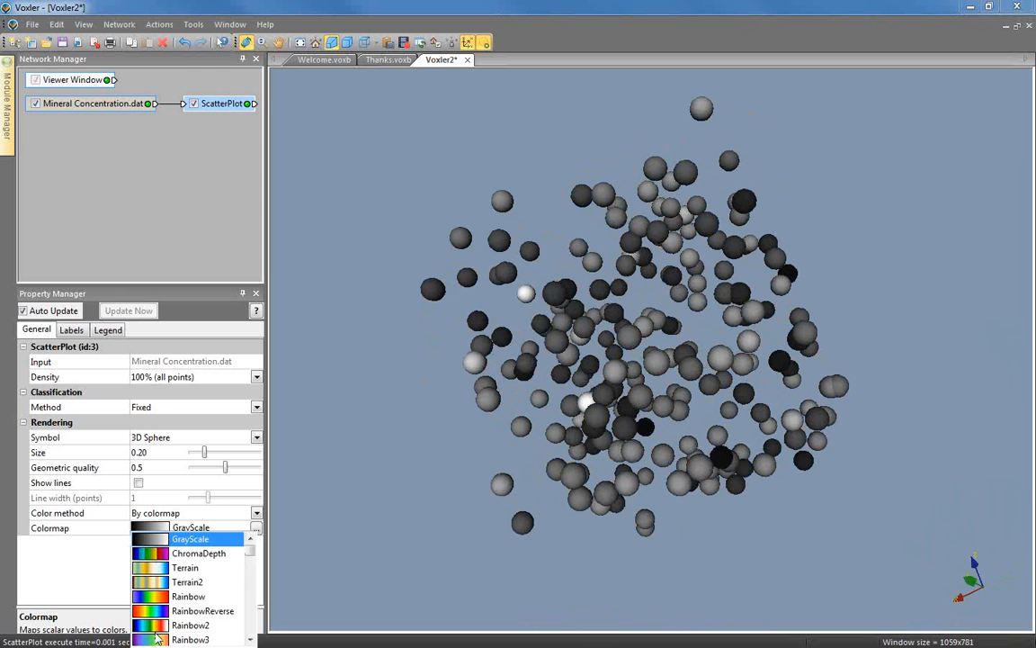
click(155, 598)
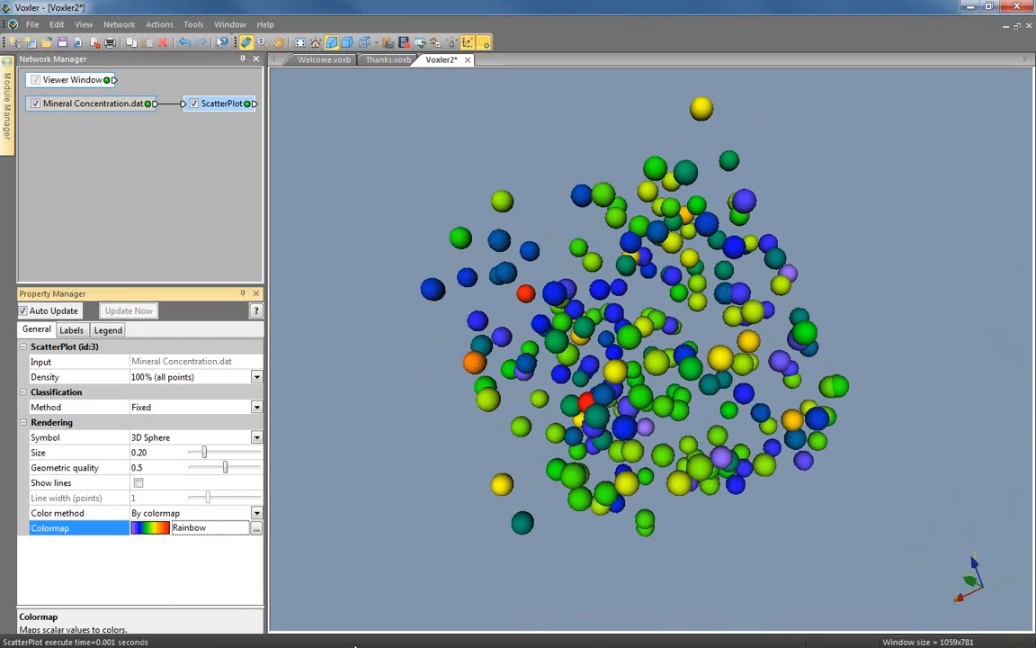
click(224, 469)
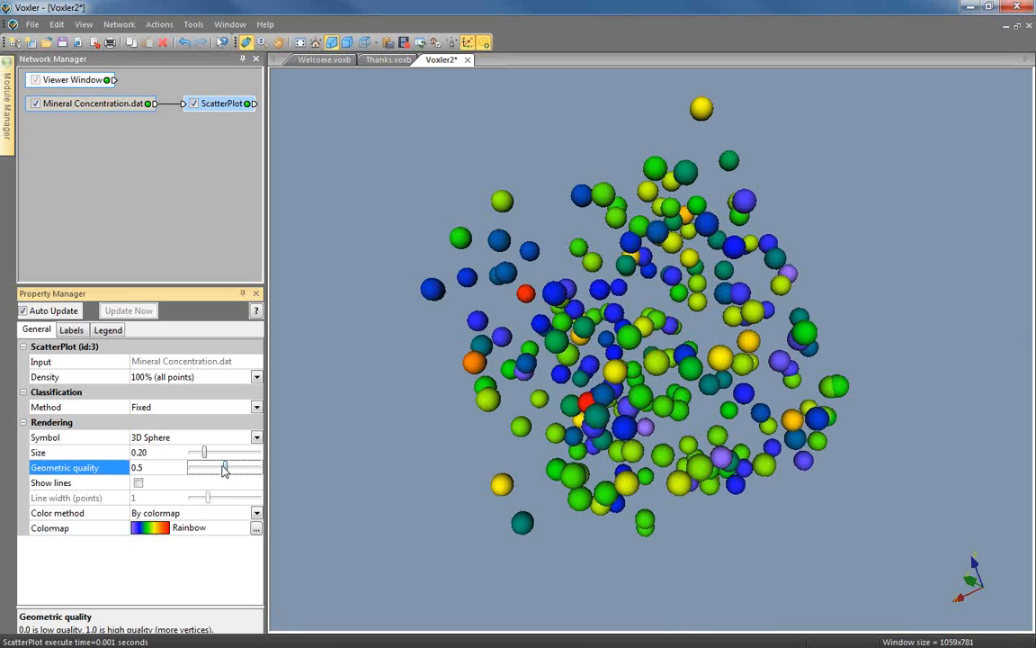
mouse_move(224, 470)
mouse_down()
mouse_move(188, 474)
mouse_move(238, 475)
mouse_up()
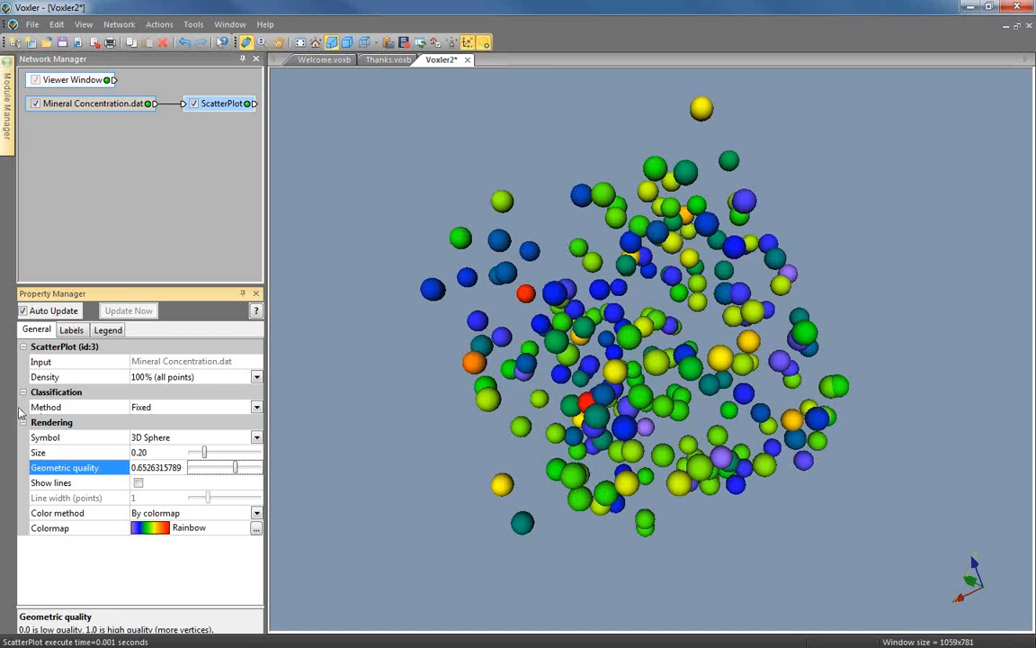
Set the scatter plot's classification method to Binning and open its classes for editing.
click(191, 410)
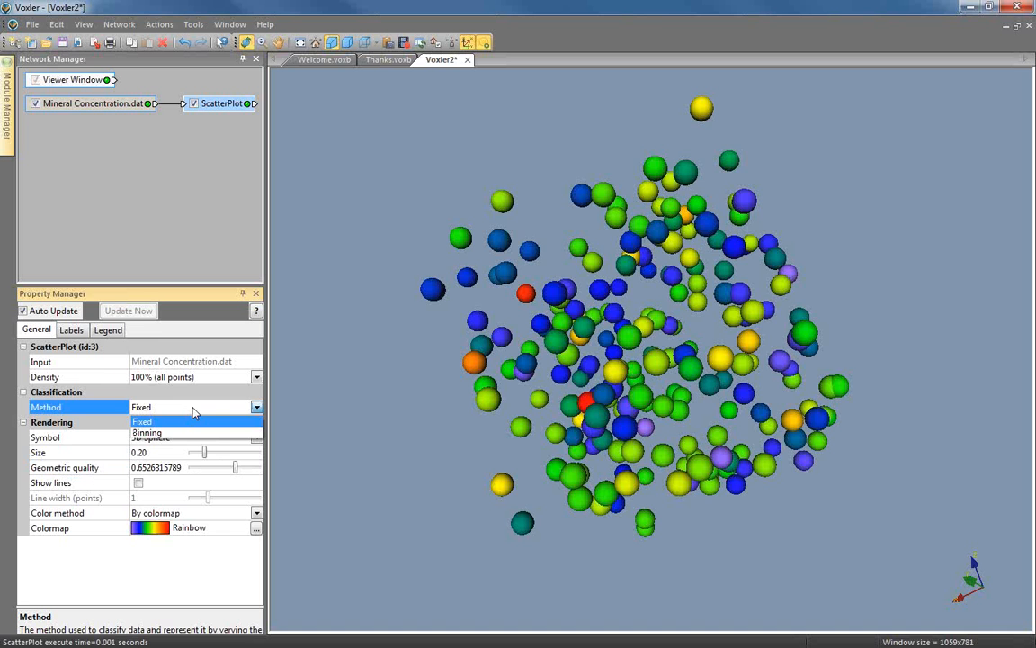
click(202, 432)
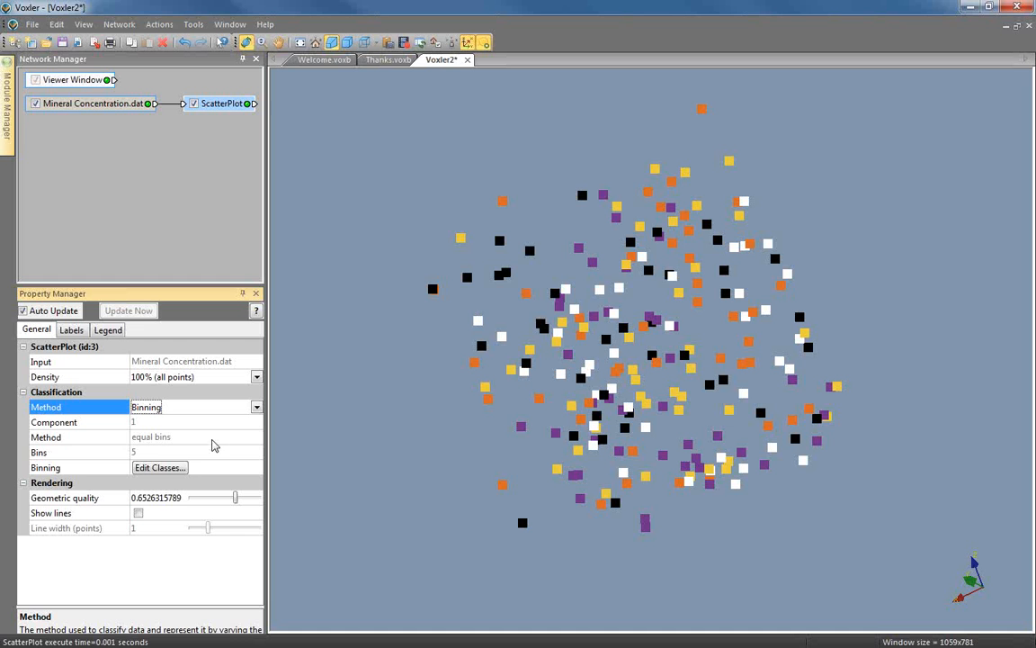
click(174, 469)
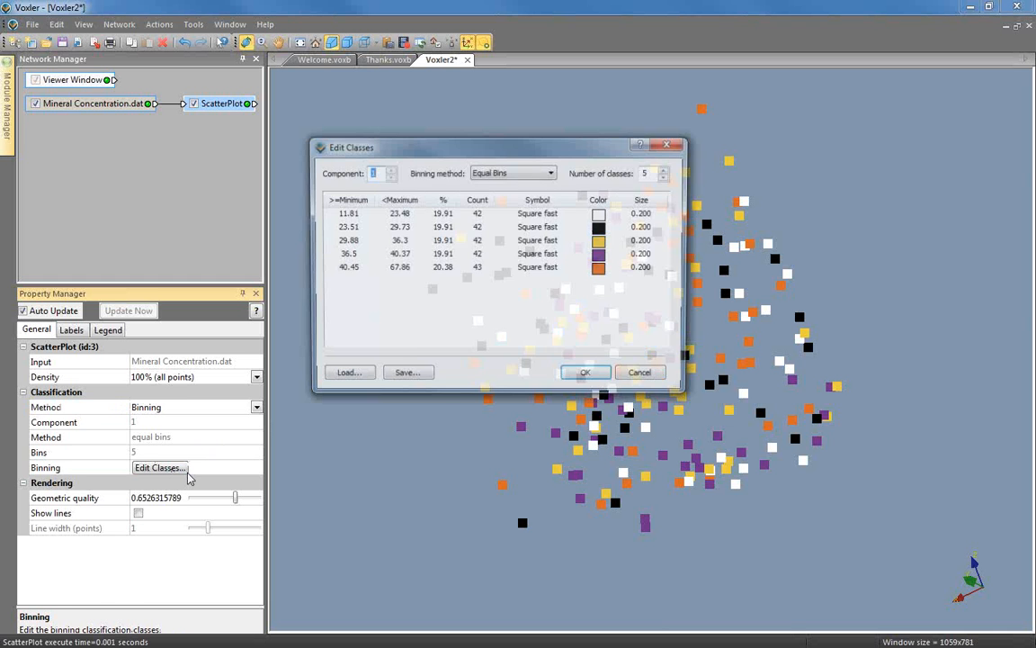
mouse_move(511, 155)
mouse_down()
mouse_move(507, 165)
mouse_move(507, 145)
mouse_up()
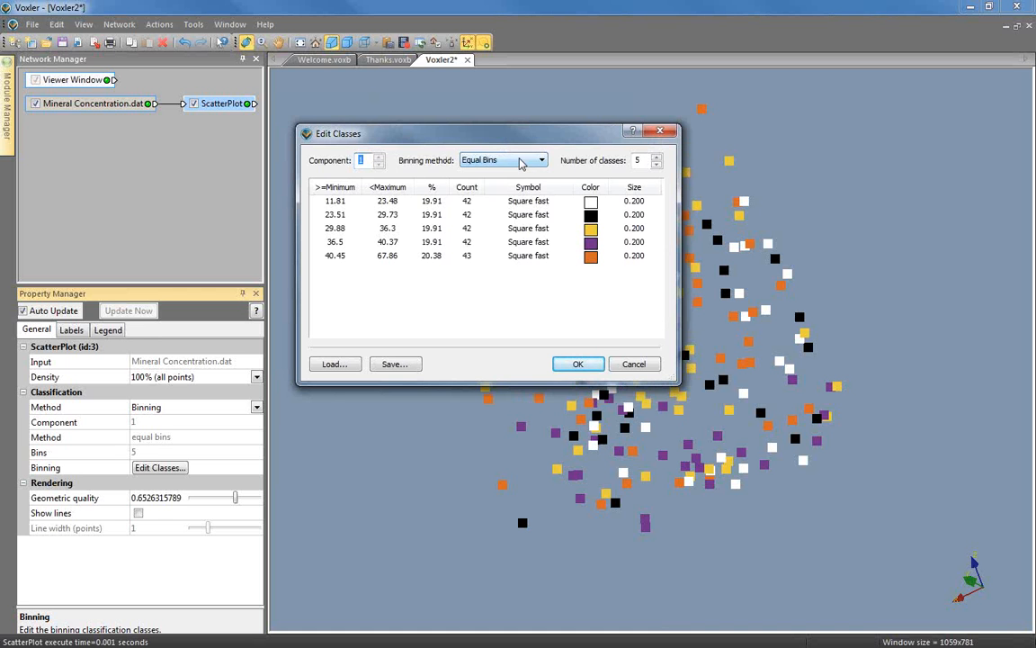
Compare the Equal Interval and Equal Bins binning methods, and set the classes to Equal Interval.
click(520, 161)
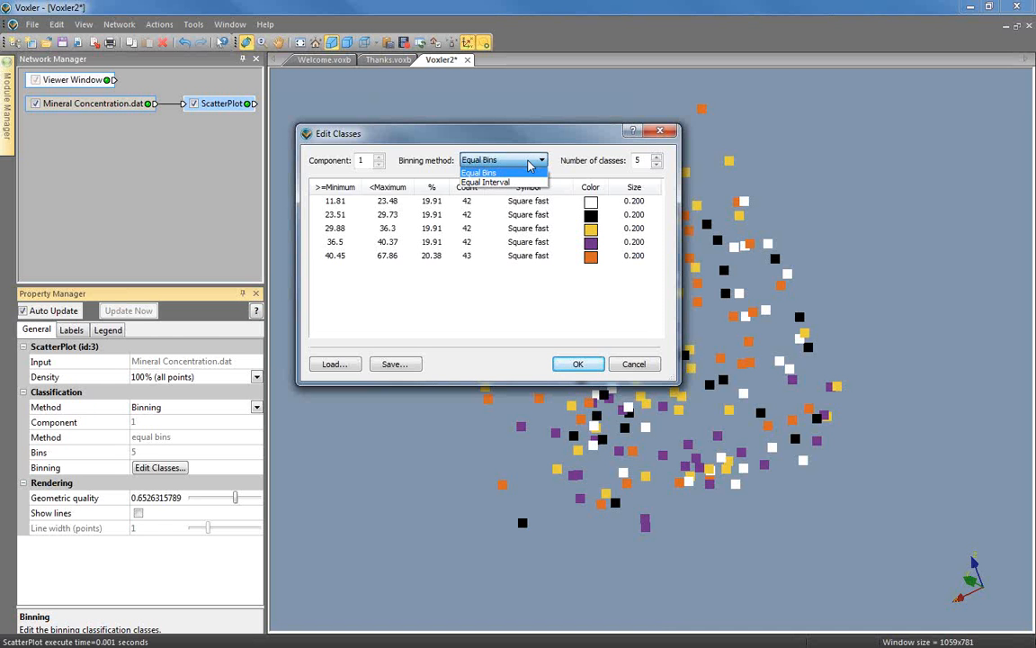
click(527, 182)
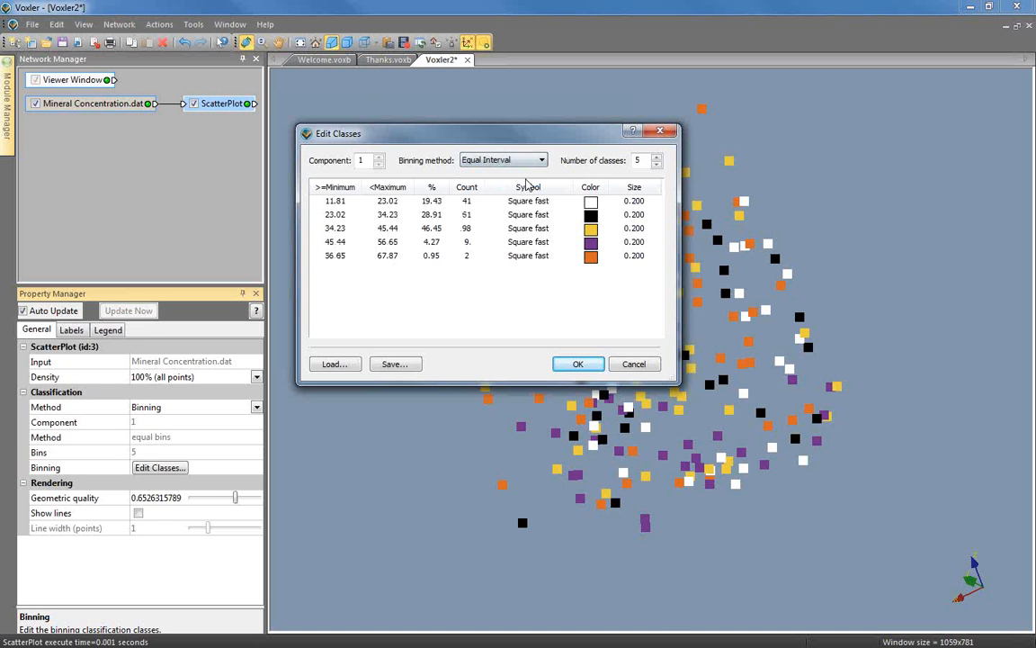
click(504, 160)
click(508, 172)
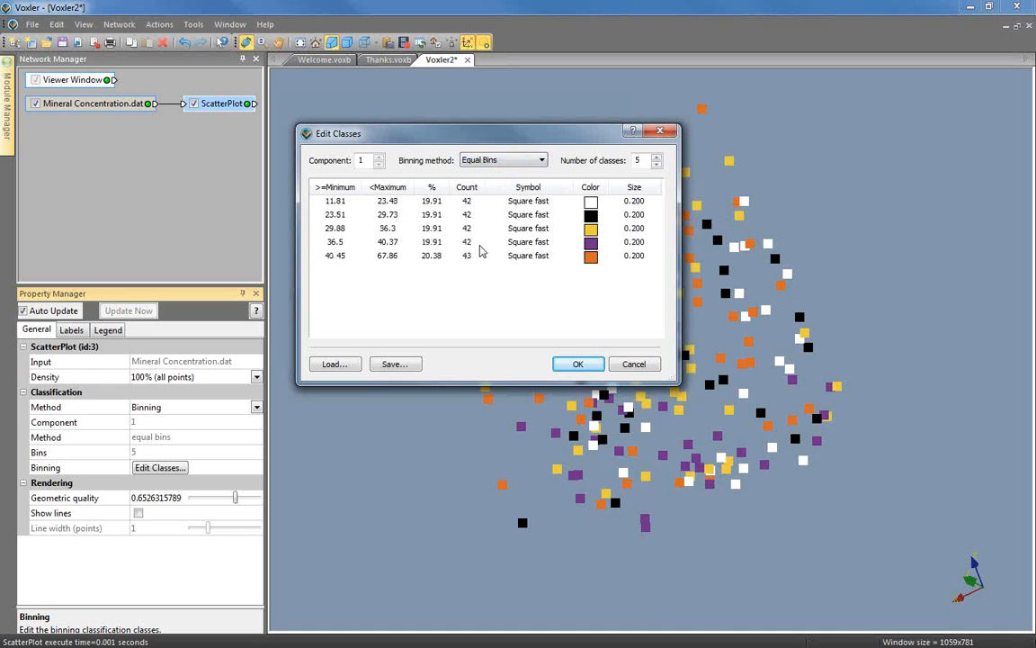
click(531, 161)
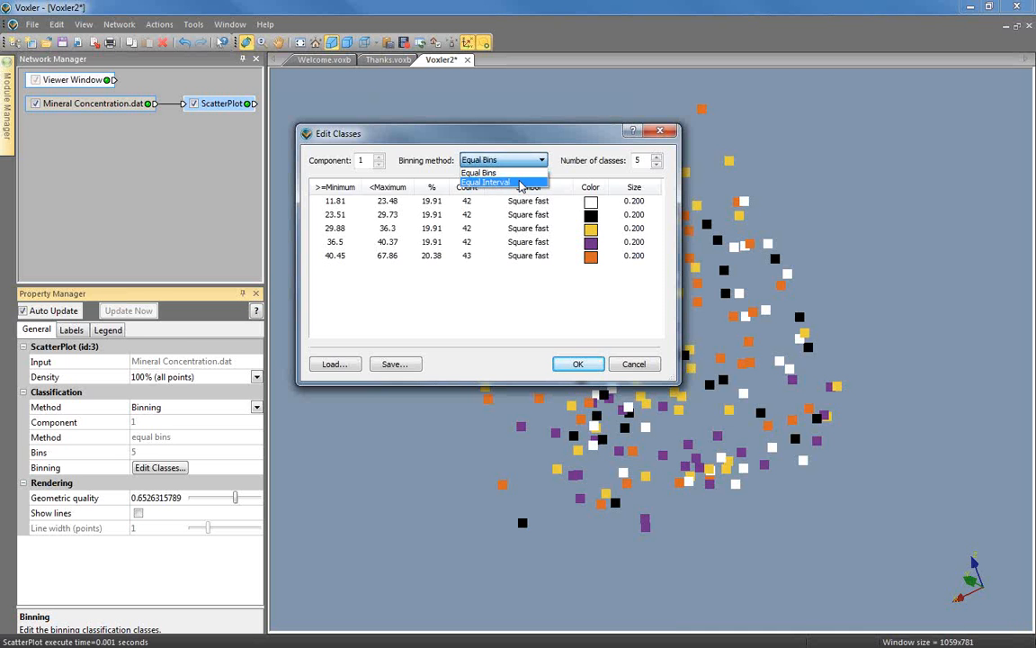
click(520, 179)
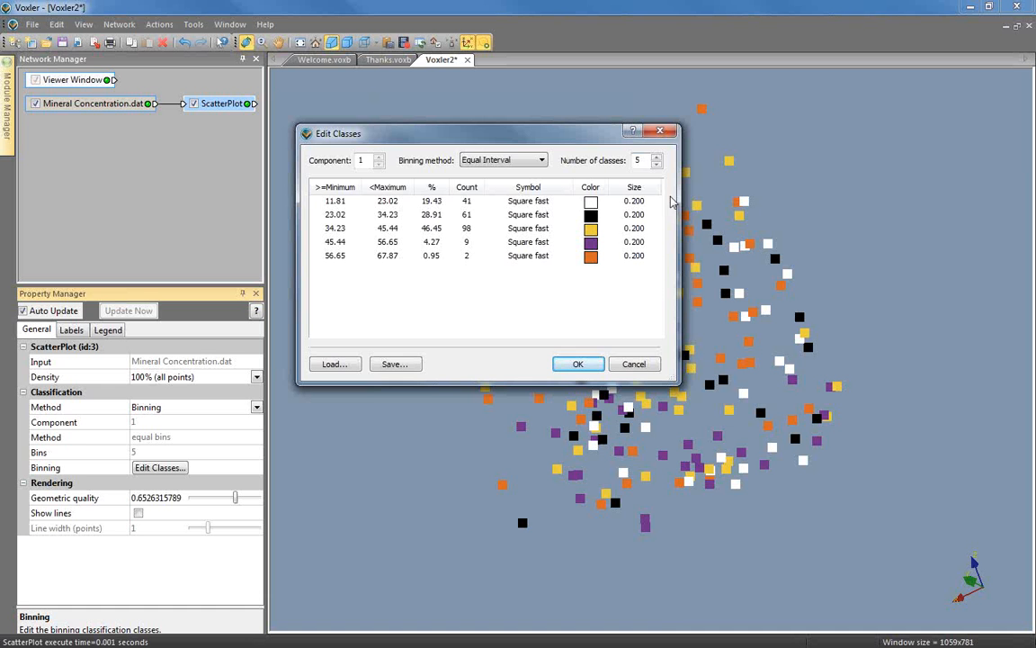
Set the number of classes to 4.
click(658, 156)
click(657, 157)
click(657, 158)
click(657, 165)
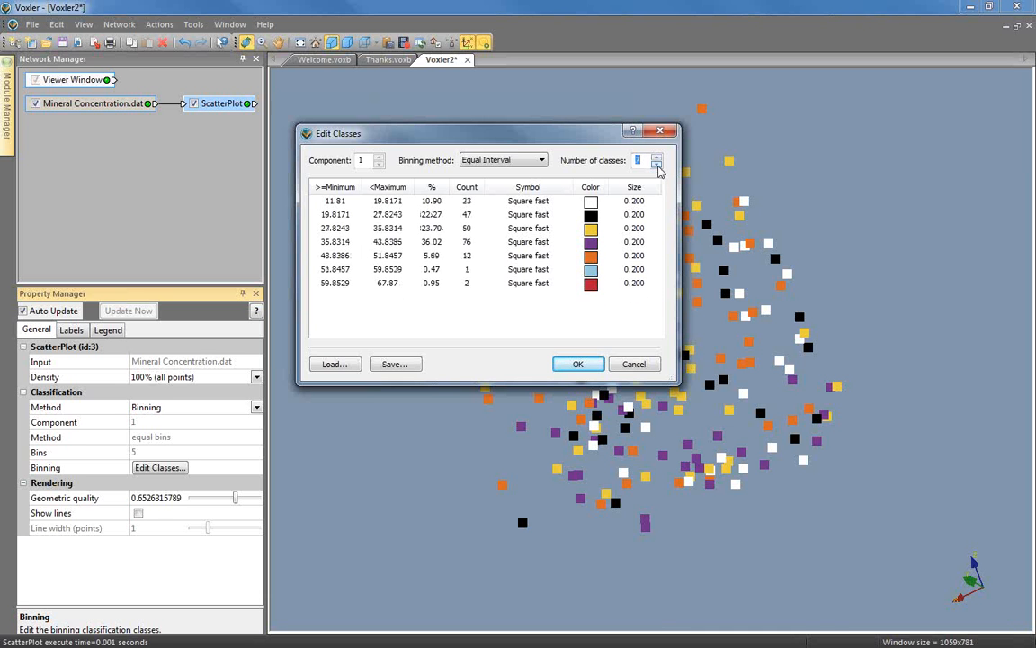
click(656, 166)
click(657, 166)
click(656, 166)
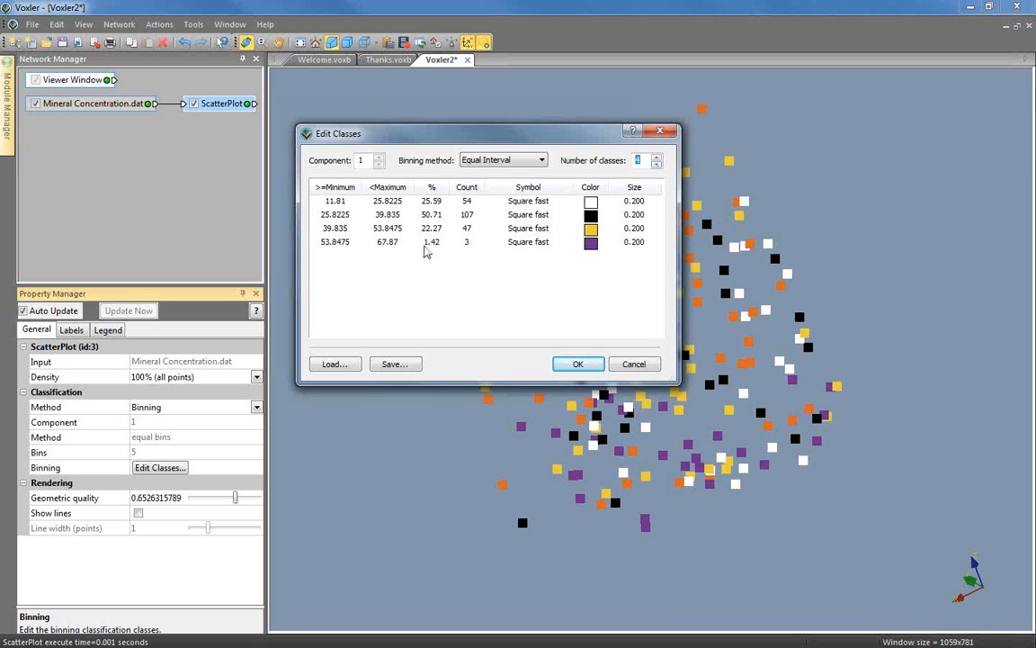
Format the first class, starting at 11.81, with a blue 3D Sphere symbol of size 0.15.
click(409, 203)
double_click(408, 203)
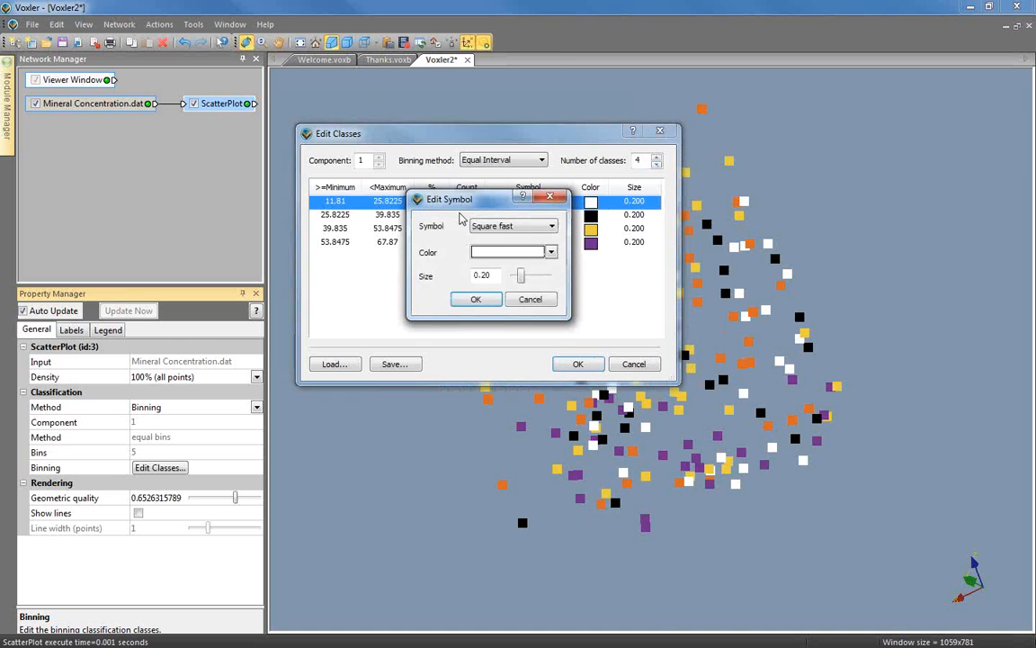
drag(508, 203, 594, 149)
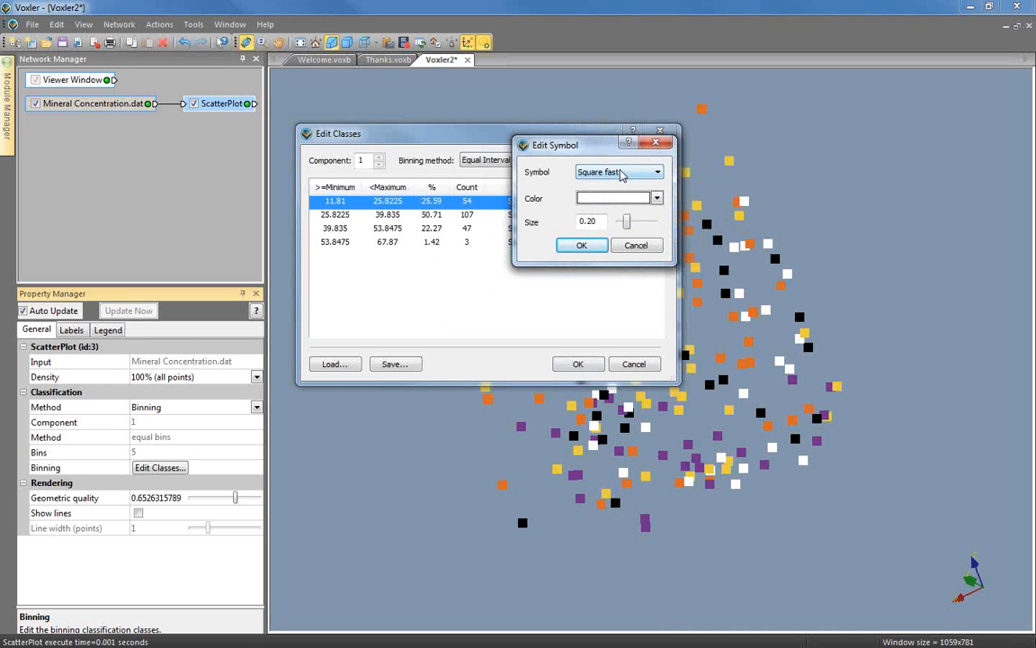
click(621, 175)
scroll(637, 216, up, 2)
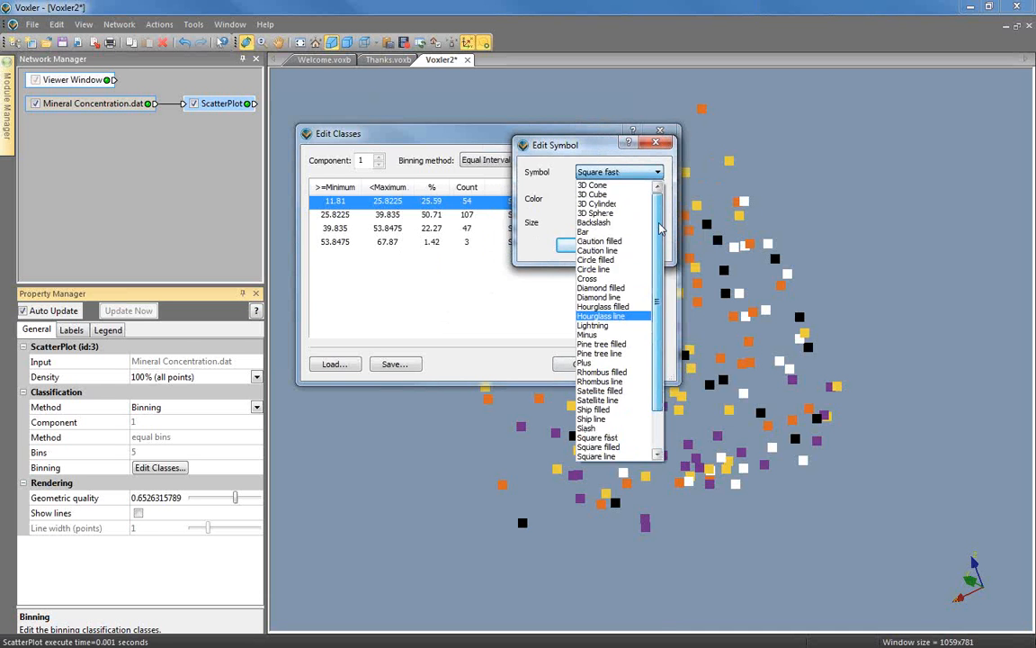
click(637, 216)
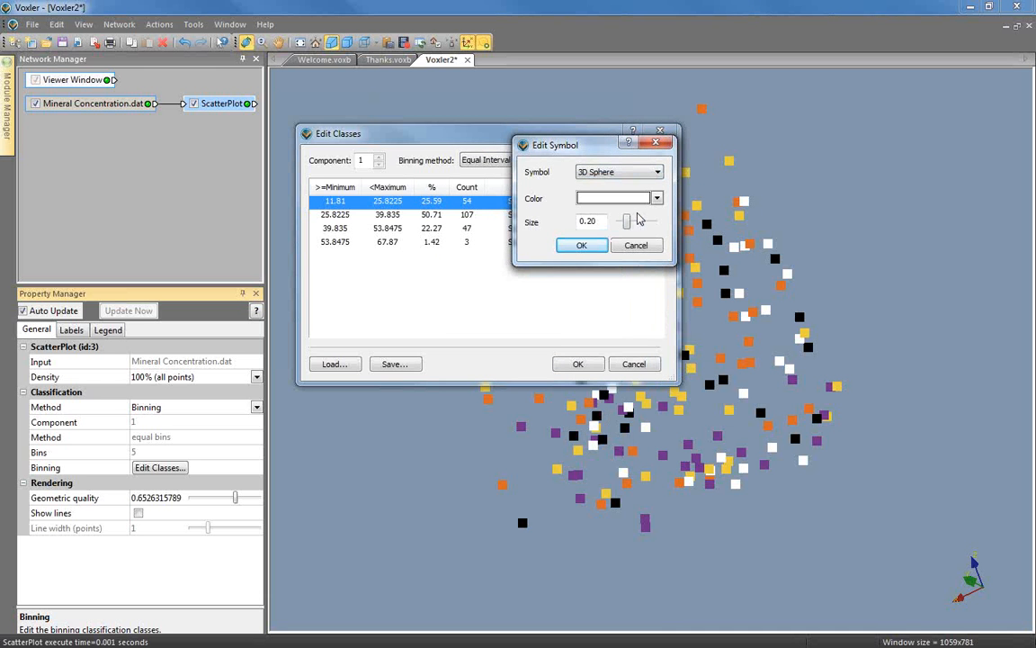
click(658, 199)
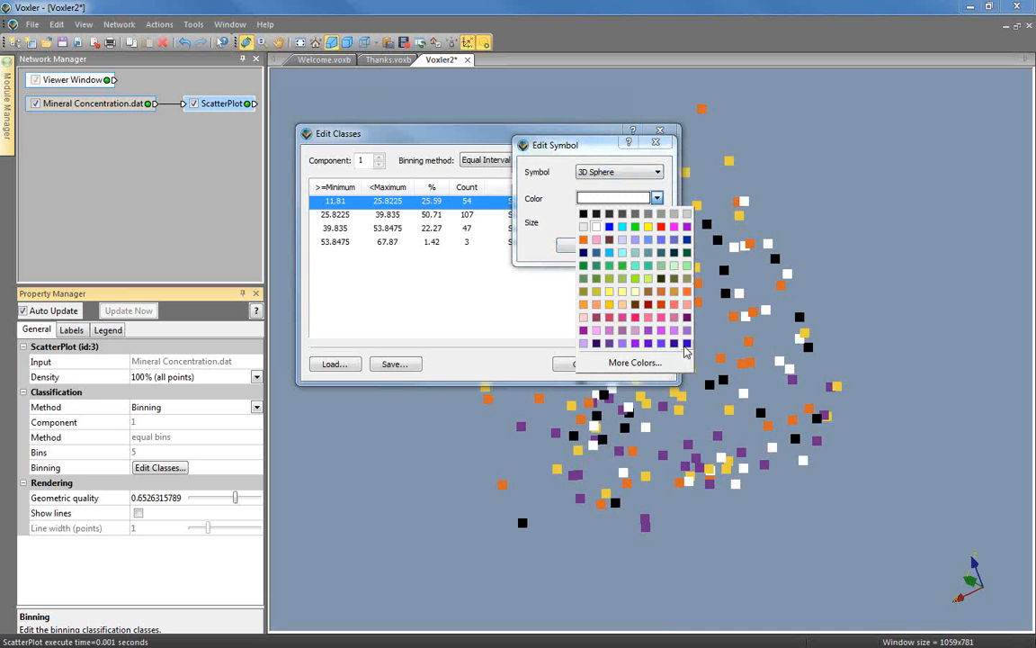
click(619, 316)
drag(601, 222, 555, 214)
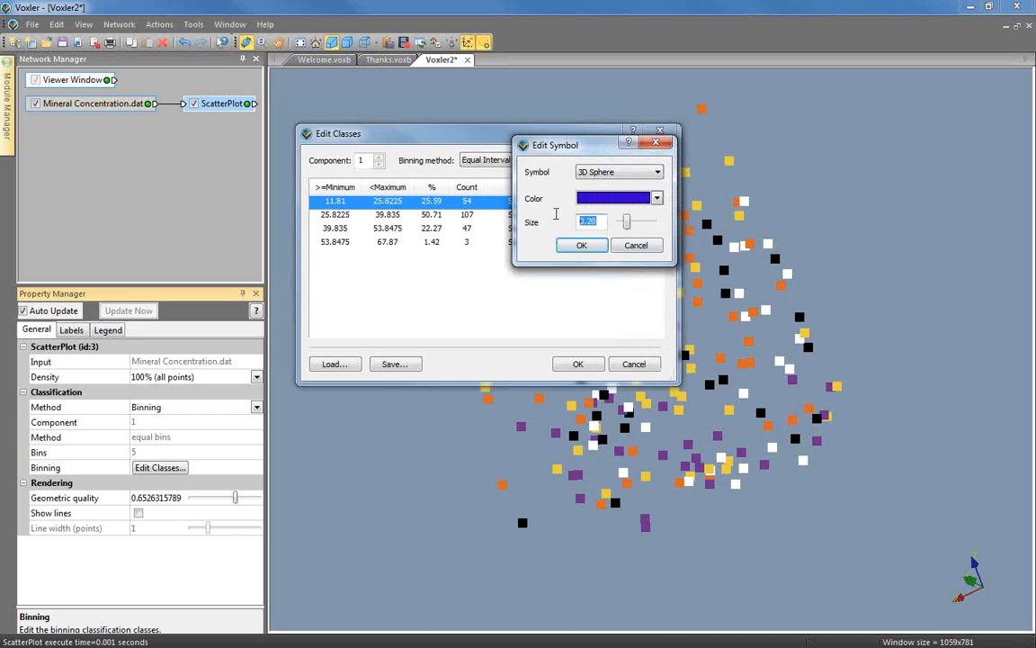
text(0.15)
click(580, 246)
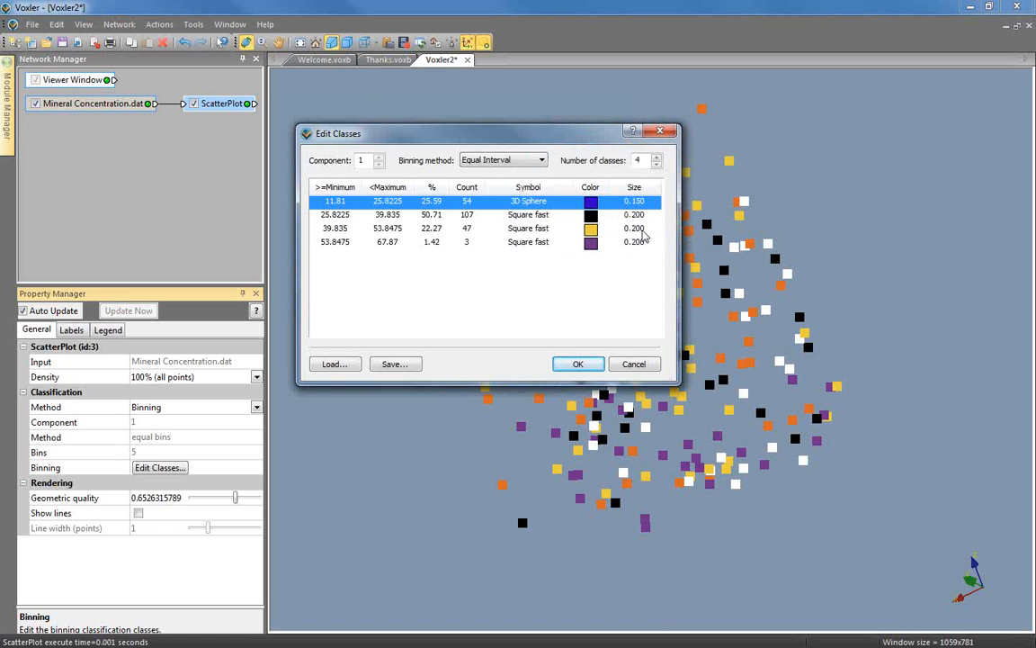
Format the second class, starting at 25.8225, with a blue-violet 3D Sphere symbol, keeping size 0.20.
click(347, 220)
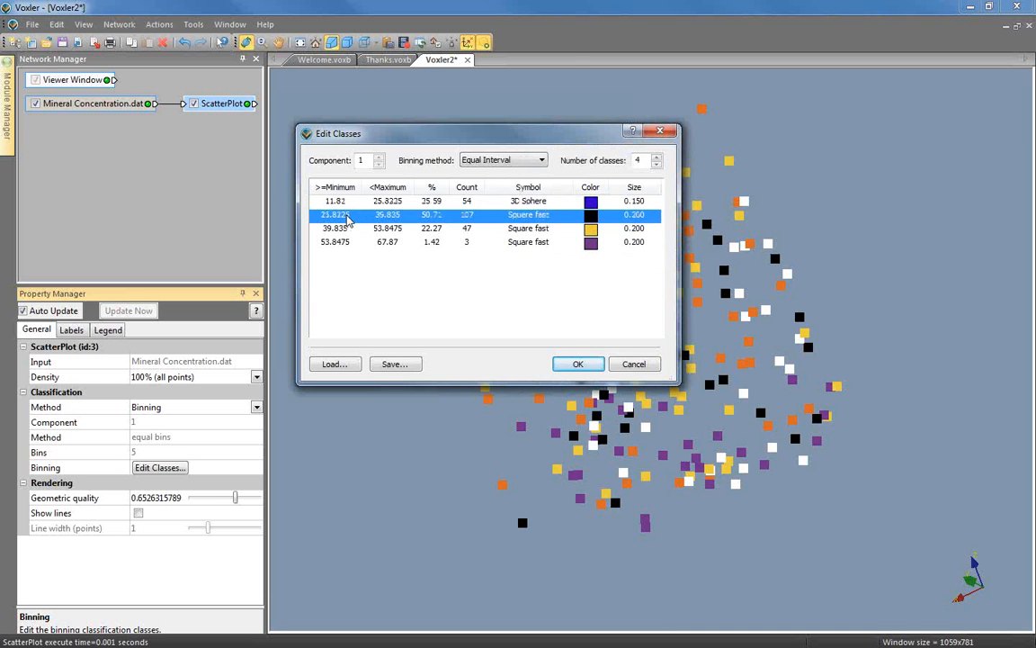
double_click(348, 220)
click(540, 225)
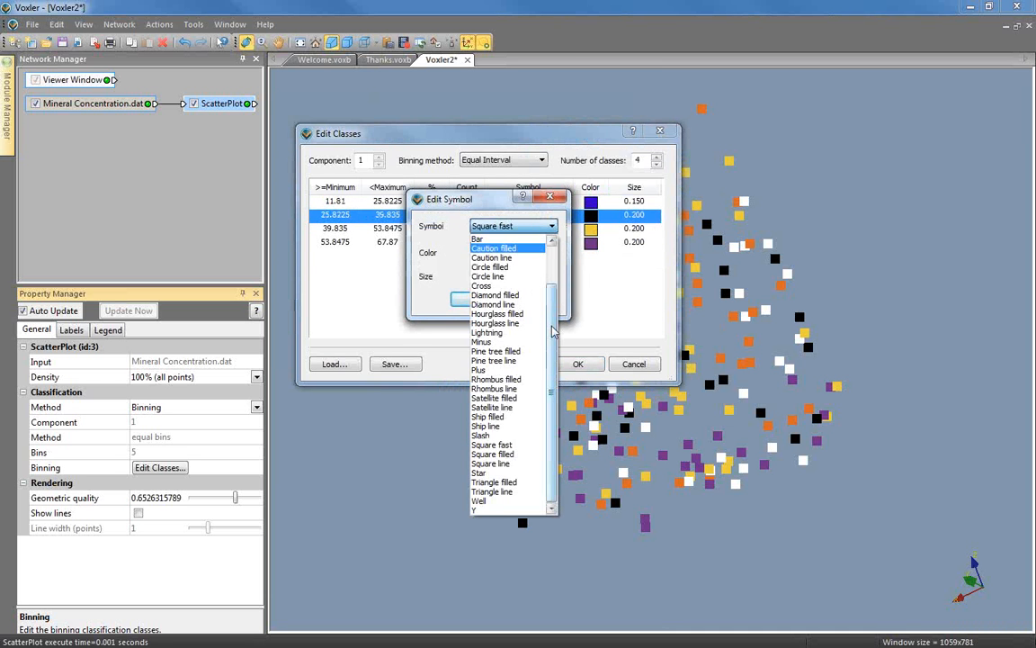
scroll(553, 332, up, 2)
click(504, 266)
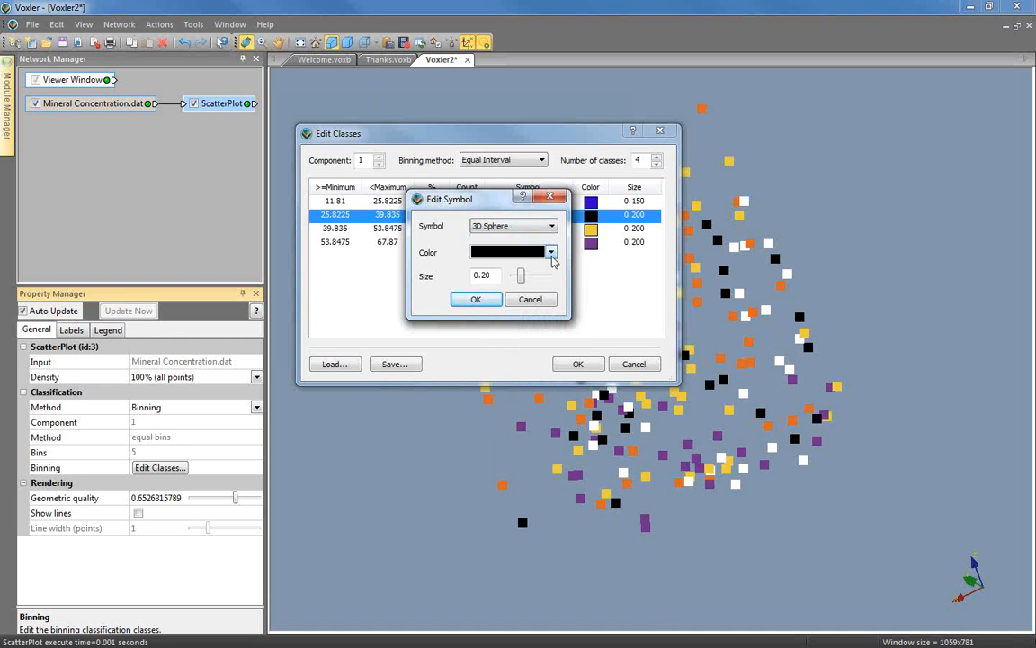
click(550, 253)
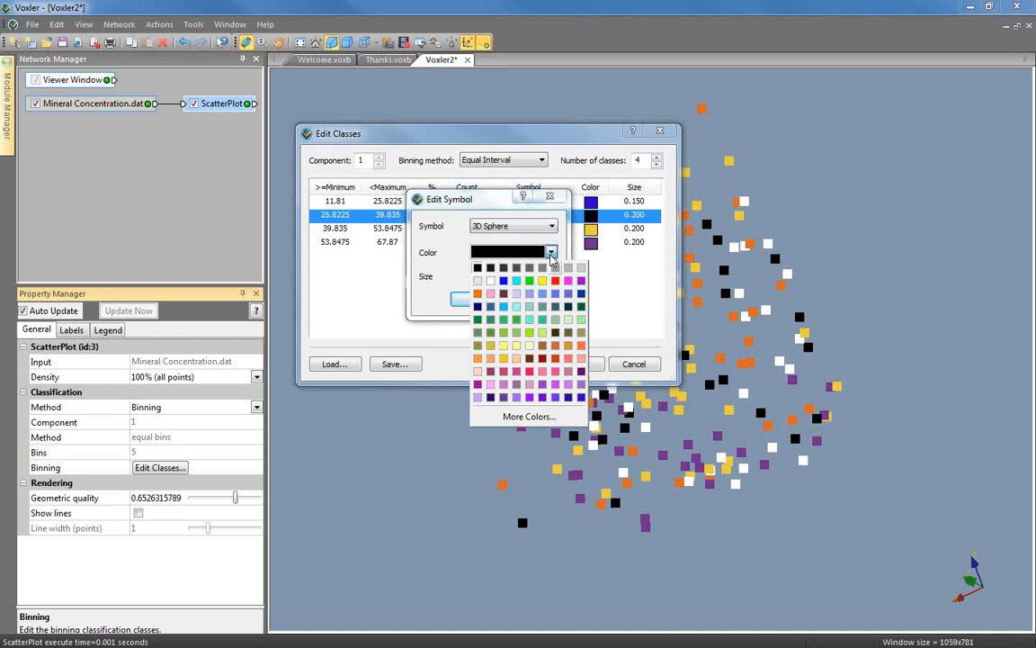
click(555, 397)
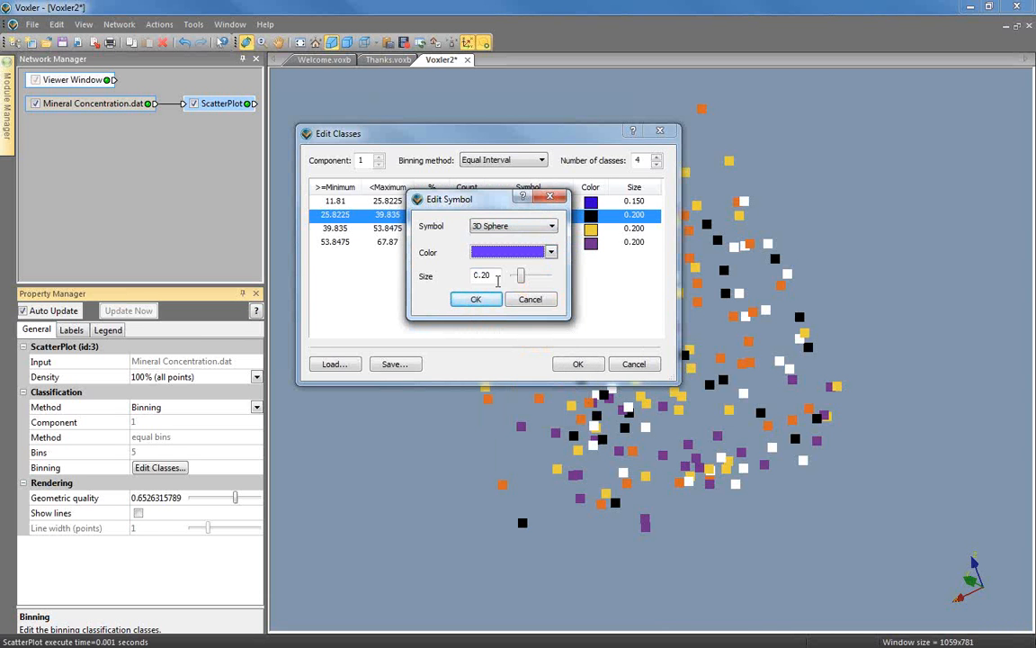
click(477, 300)
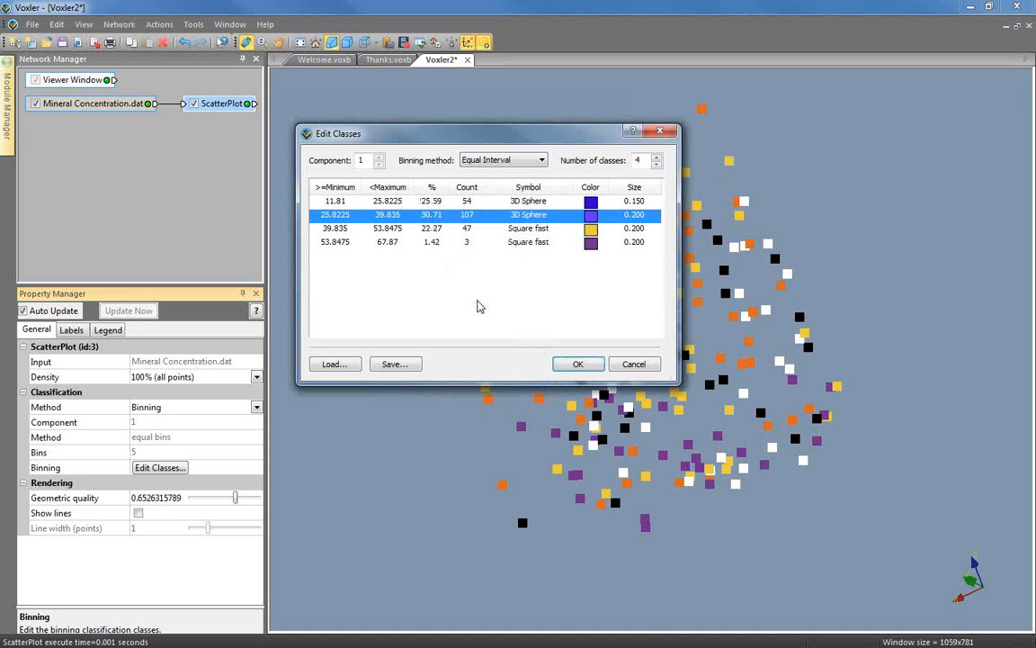
Format the third class, starting at 39.835, with a bright purple 3D Sphere symbol of size 0.25.
double_click(515, 232)
click(506, 226)
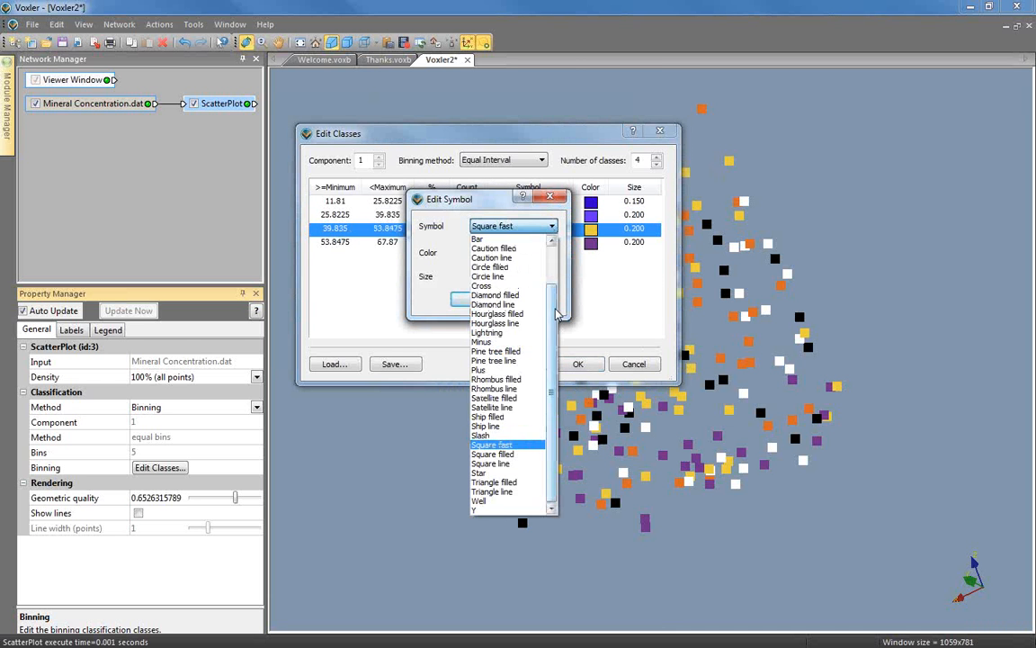
scroll(558, 313, up, 2)
click(518, 269)
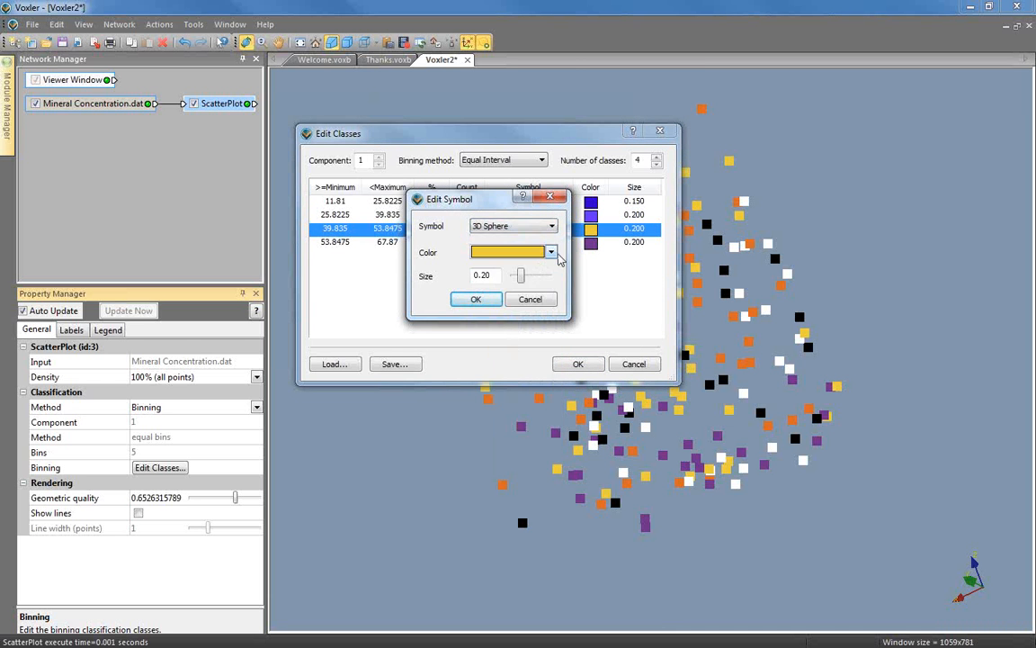
click(552, 253)
click(482, 363)
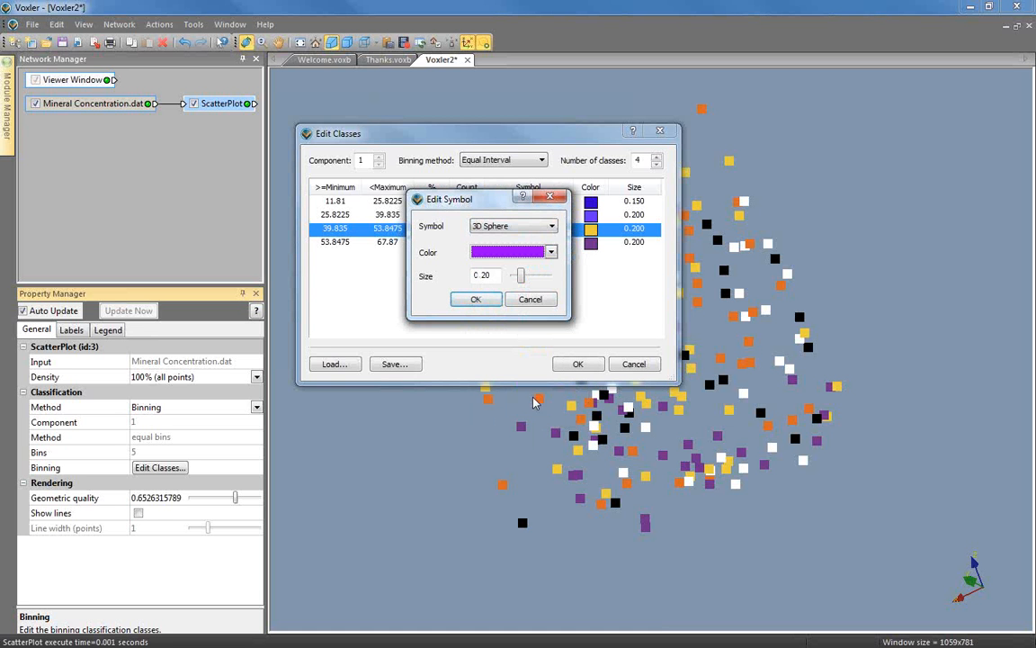
key(Tab)
text(0.)
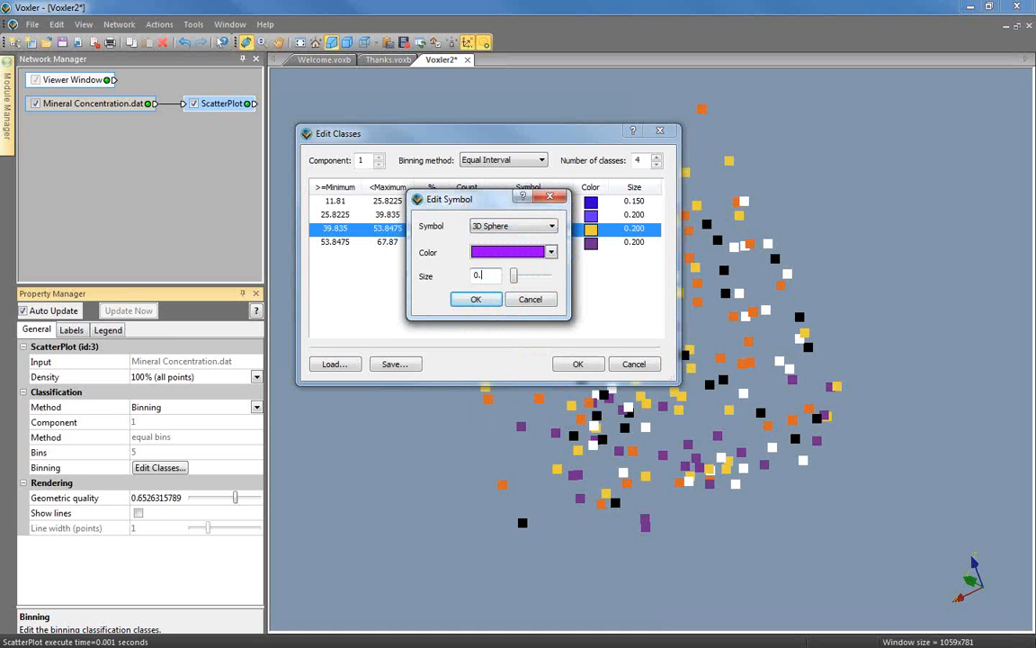
text(25)
click(474, 304)
Format the fourth class, starting at 53.8475, with a light purple 3D Sphere symbol of size 0.30.
double_click(598, 244)
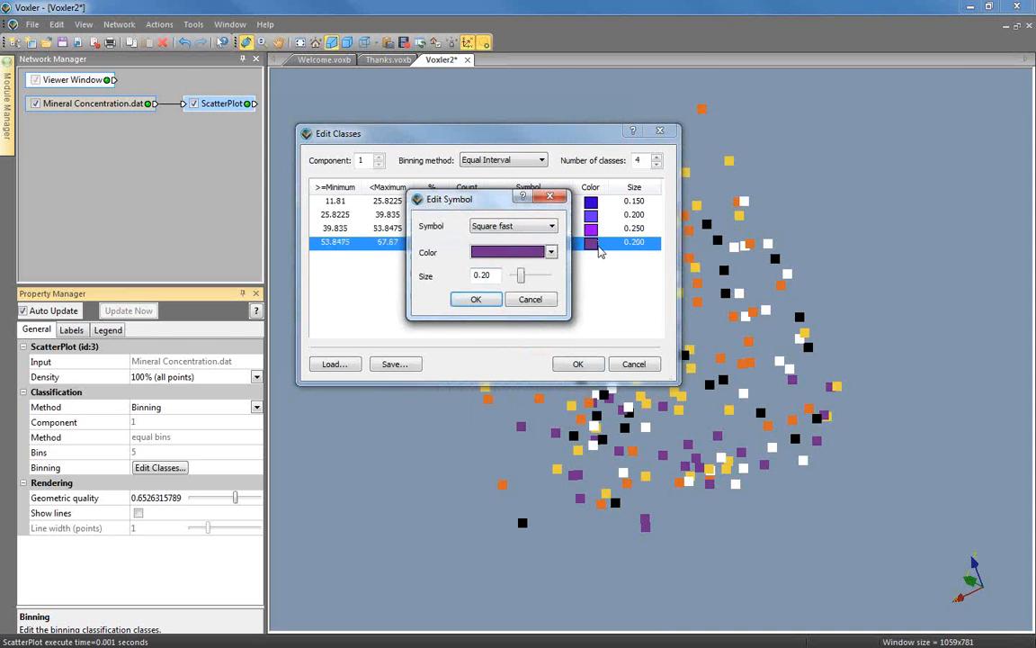
click(531, 226)
scroll(513, 279, up, 2)
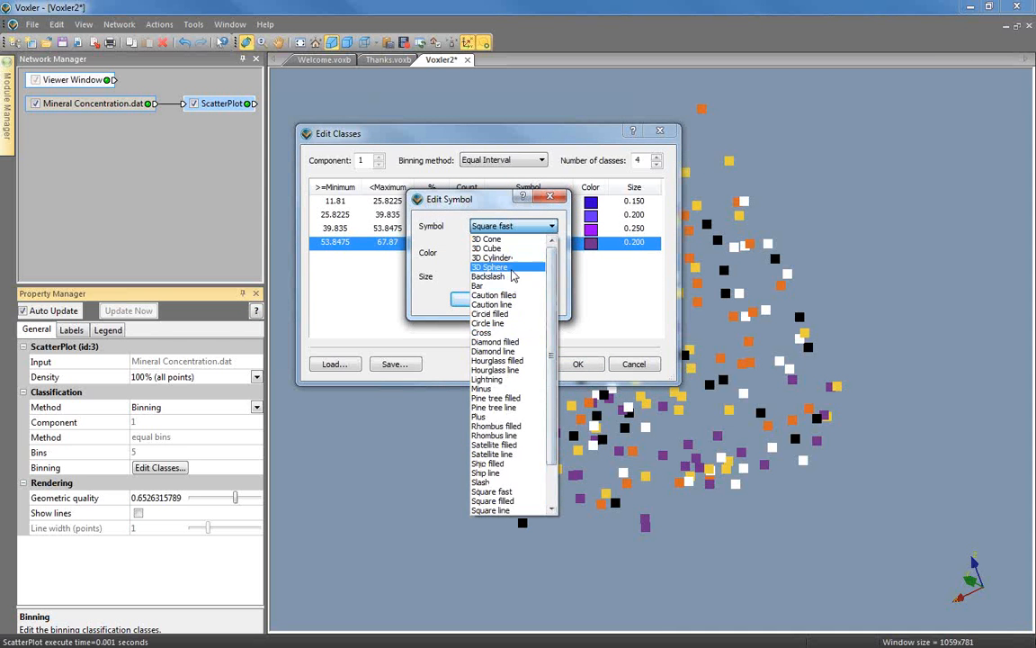
click(511, 270)
click(550, 252)
click(510, 317)
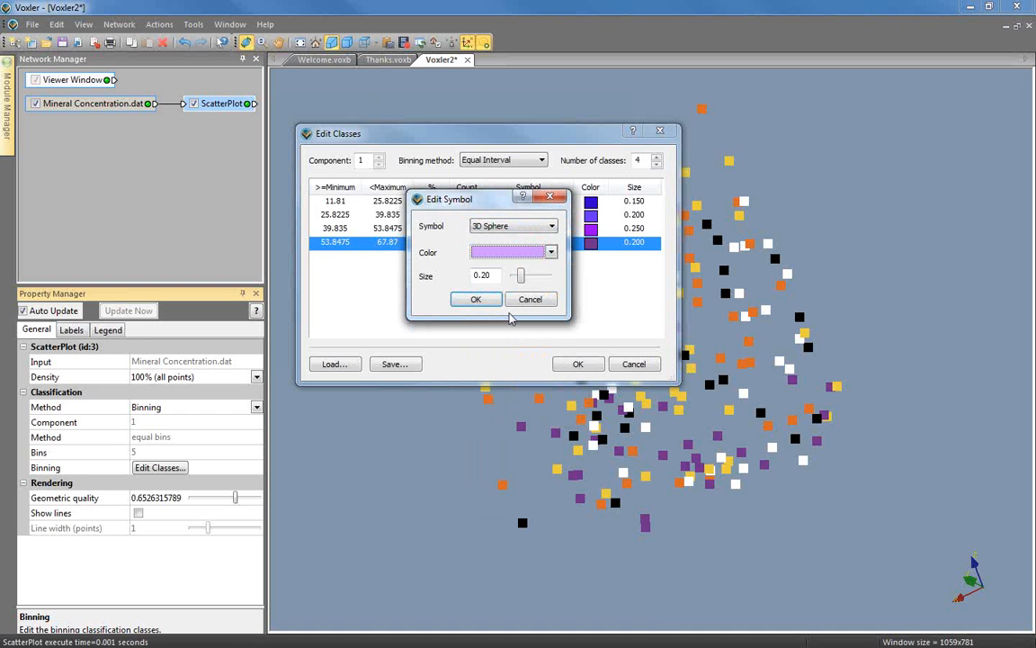
key(Tab)
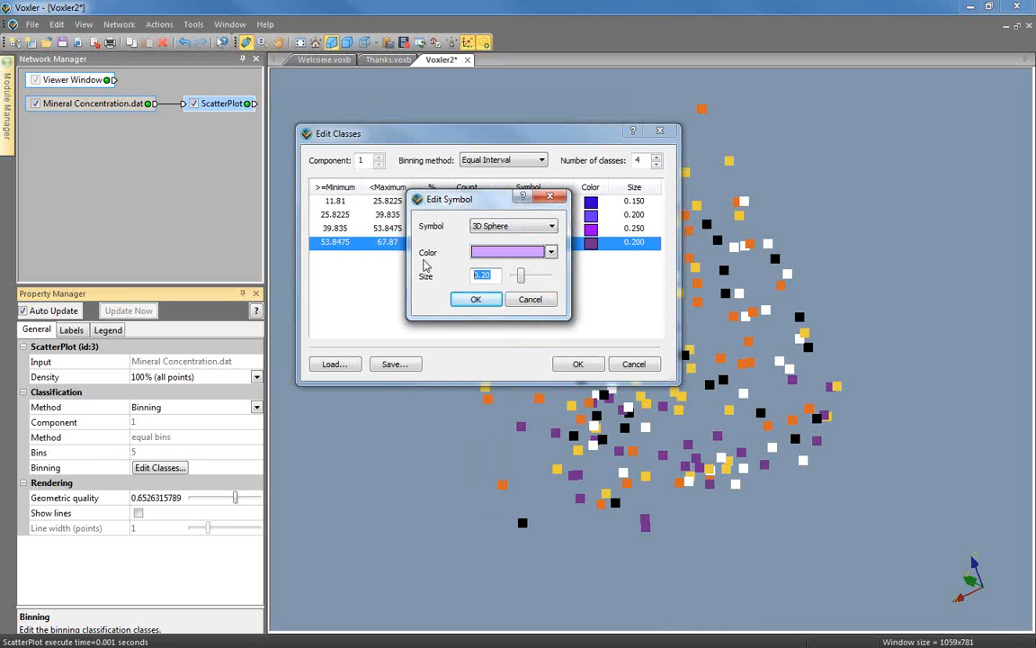
text(0.30)
click(478, 301)
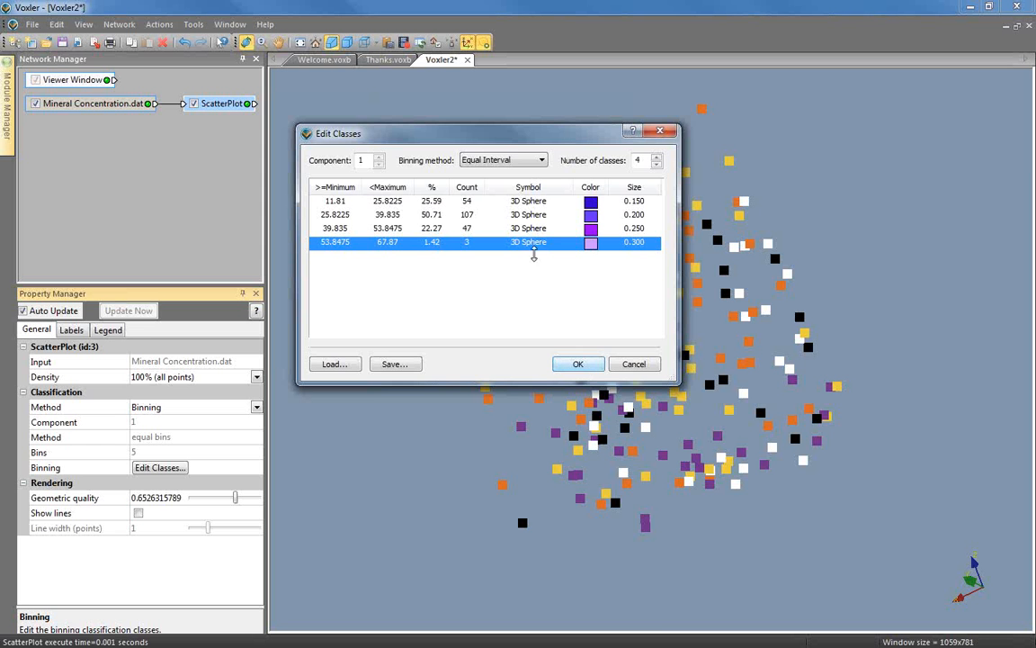
Apply the edited classes to the scatter plot and show its legend.
drag(486, 133, 472, 88)
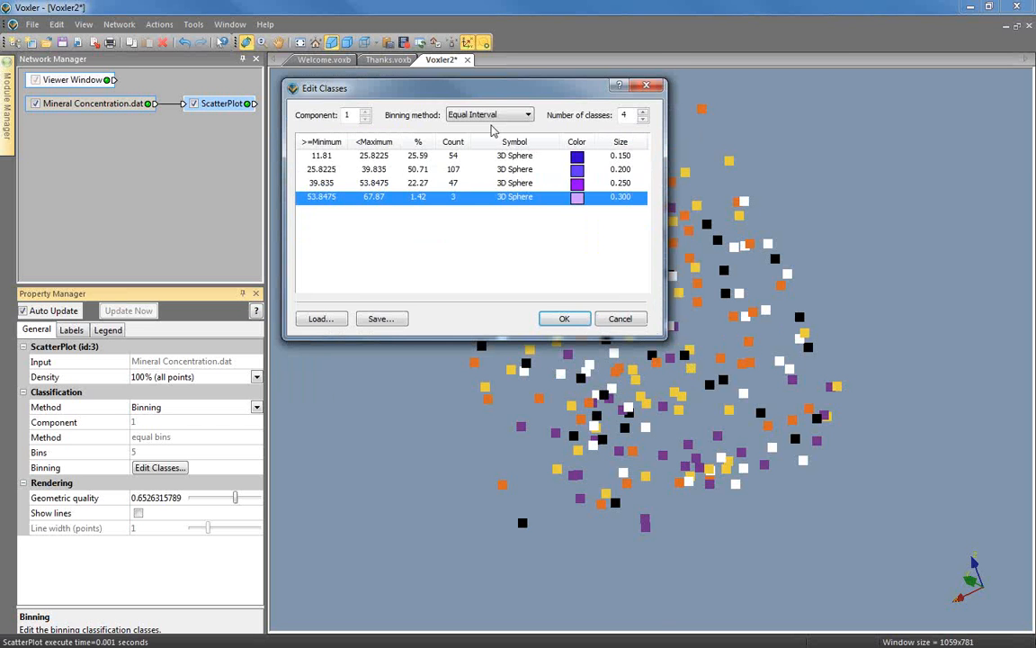
click(564, 318)
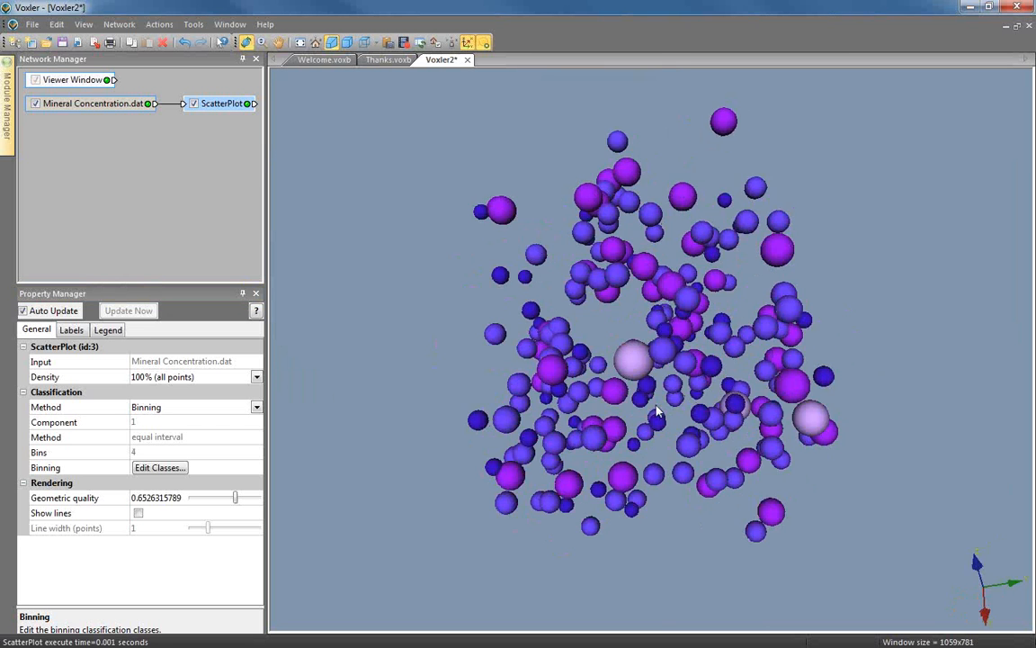
drag(658, 410, 677, 444)
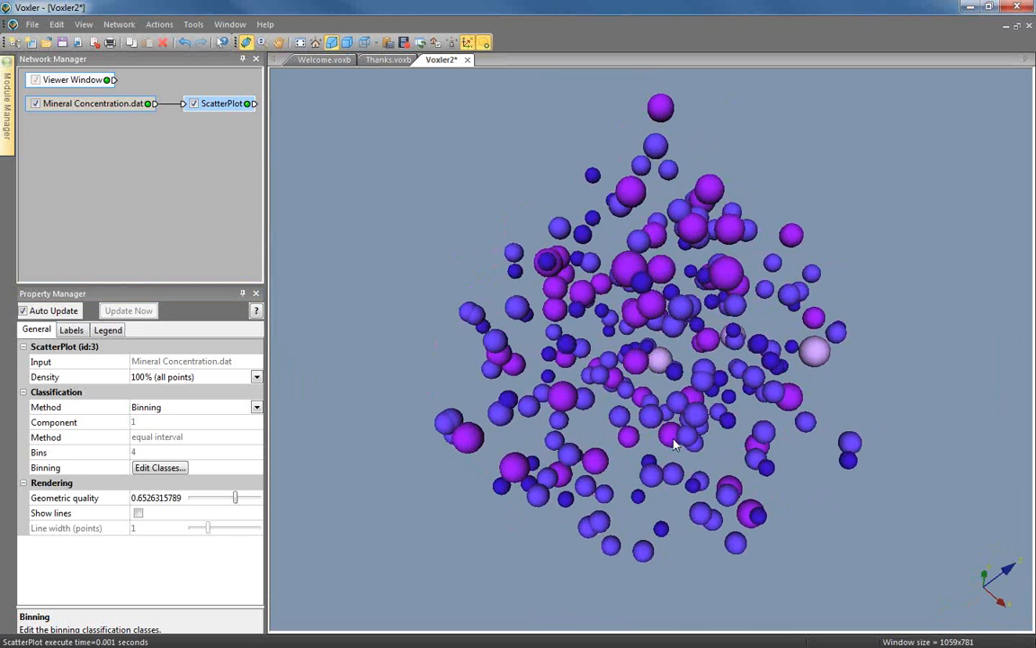
click(677, 444)
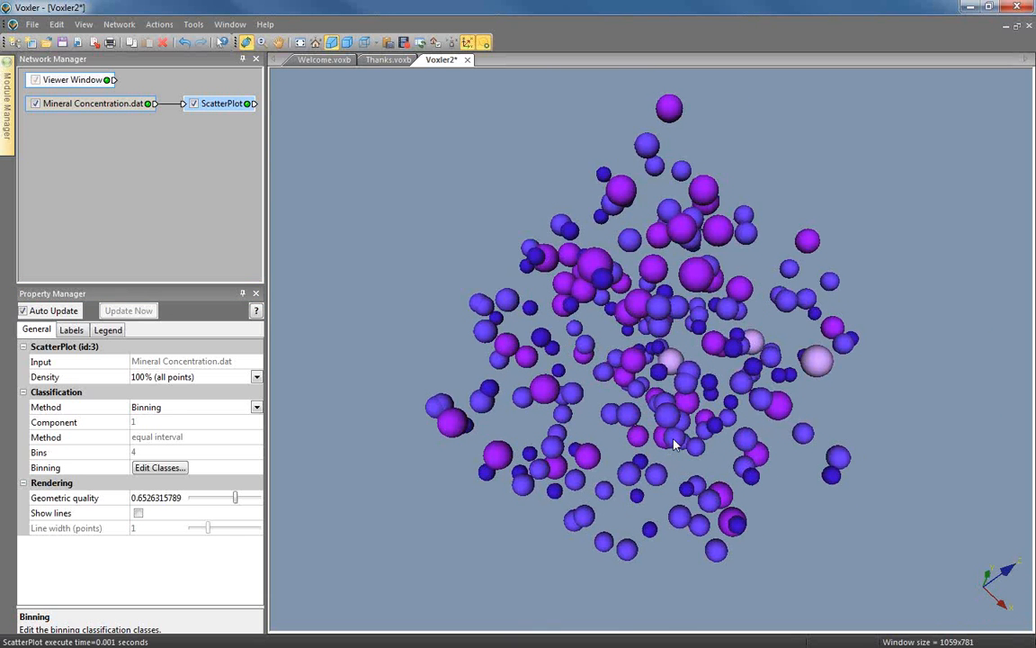
click(108, 330)
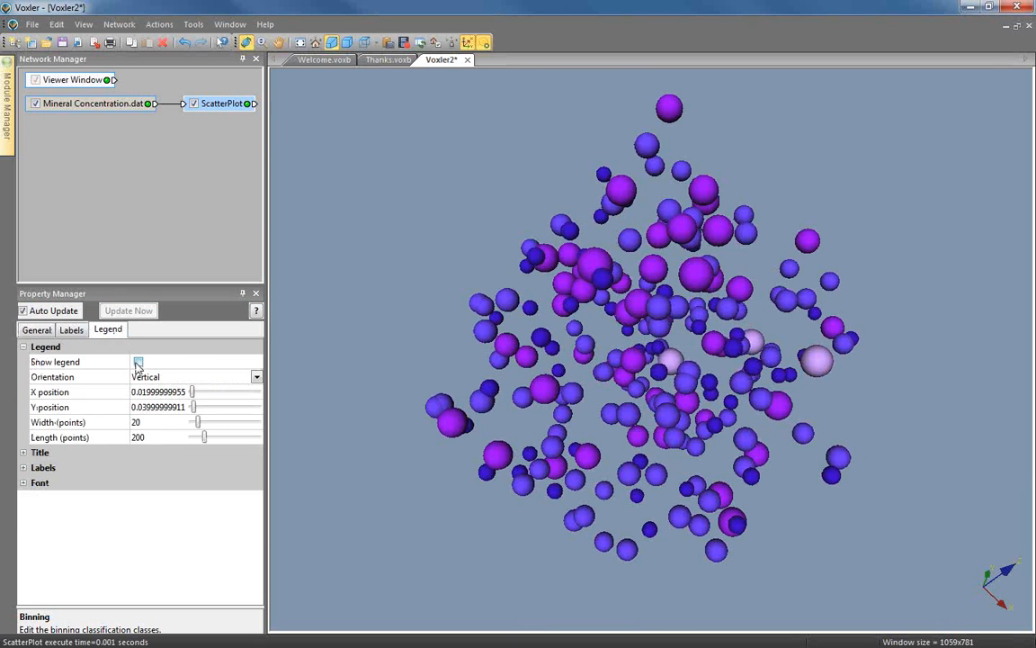
click(138, 361)
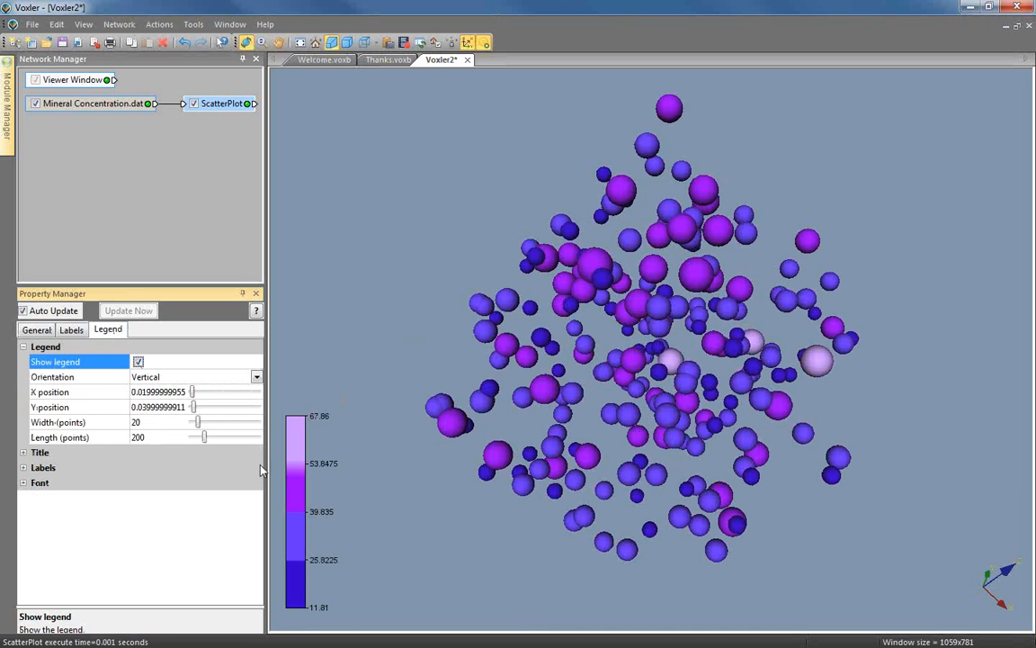
Change the scatter plot's binning method to Equal Bins and apply it to the plot.
click(36, 330)
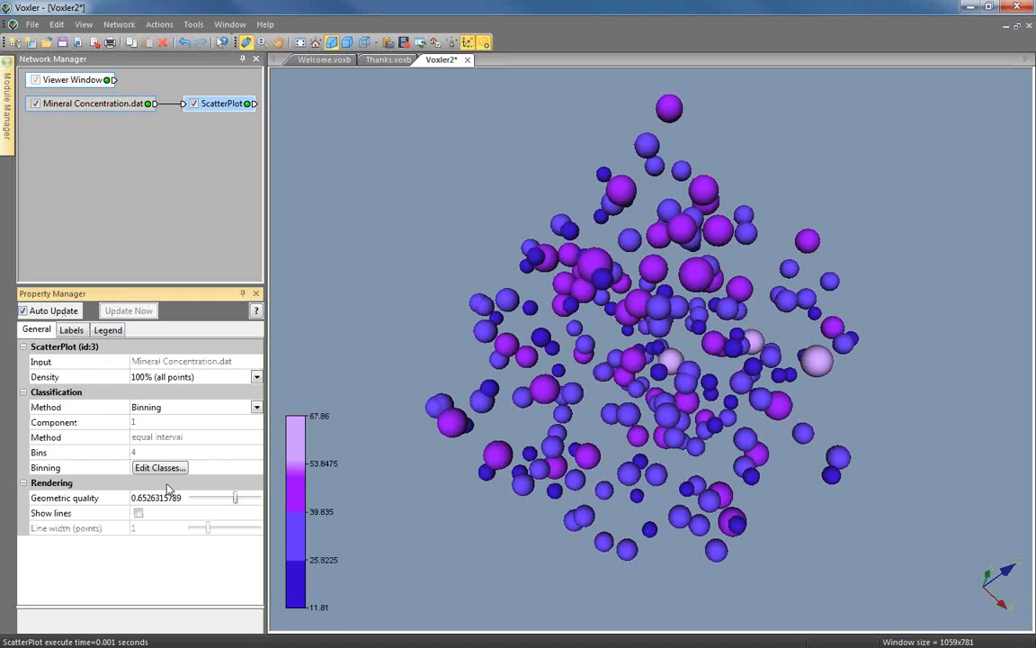
click(156, 467)
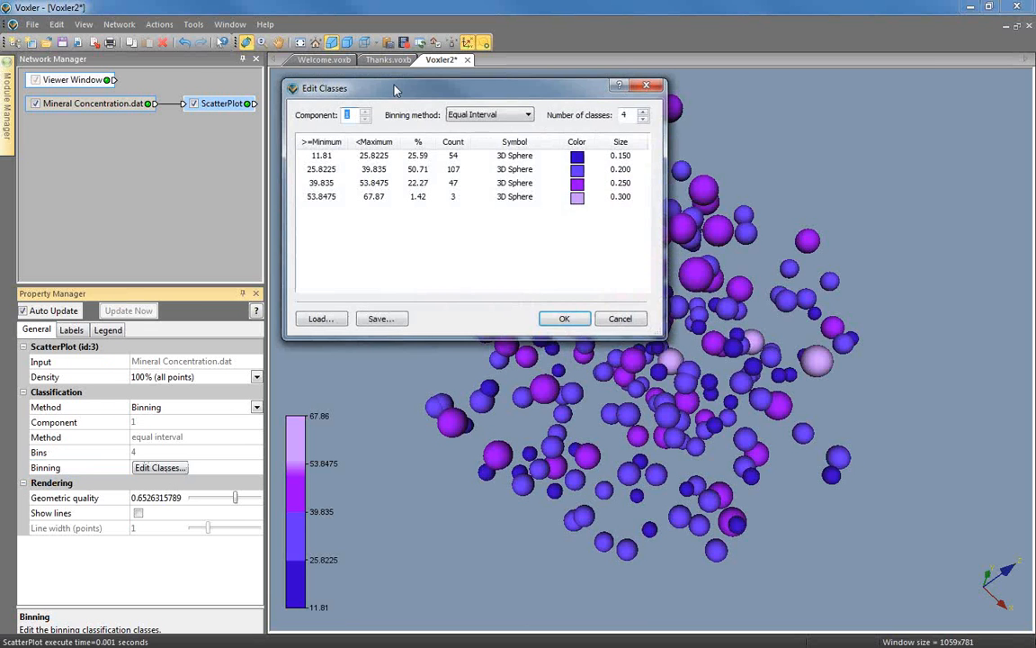
drag(396, 90, 243, 92)
click(355, 118)
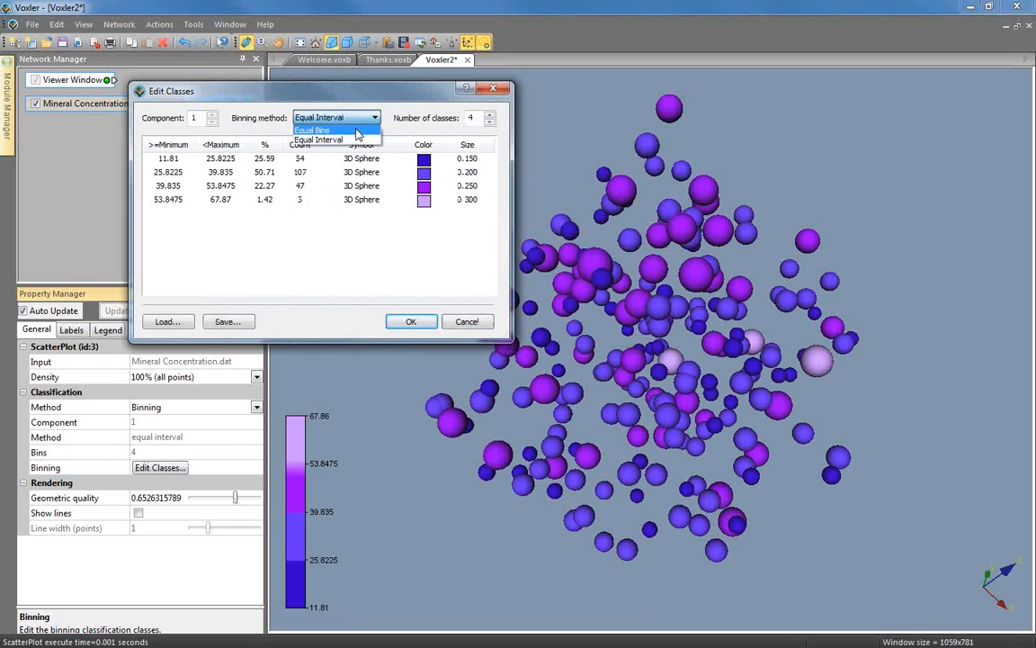
click(357, 131)
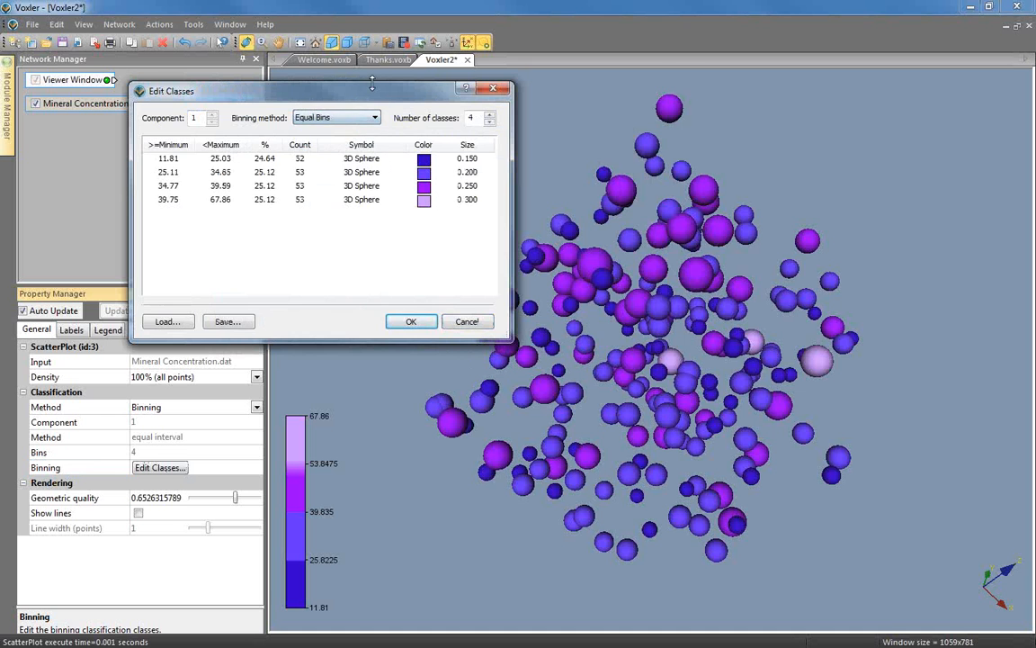
drag(337, 91, 563, 97)
click(635, 327)
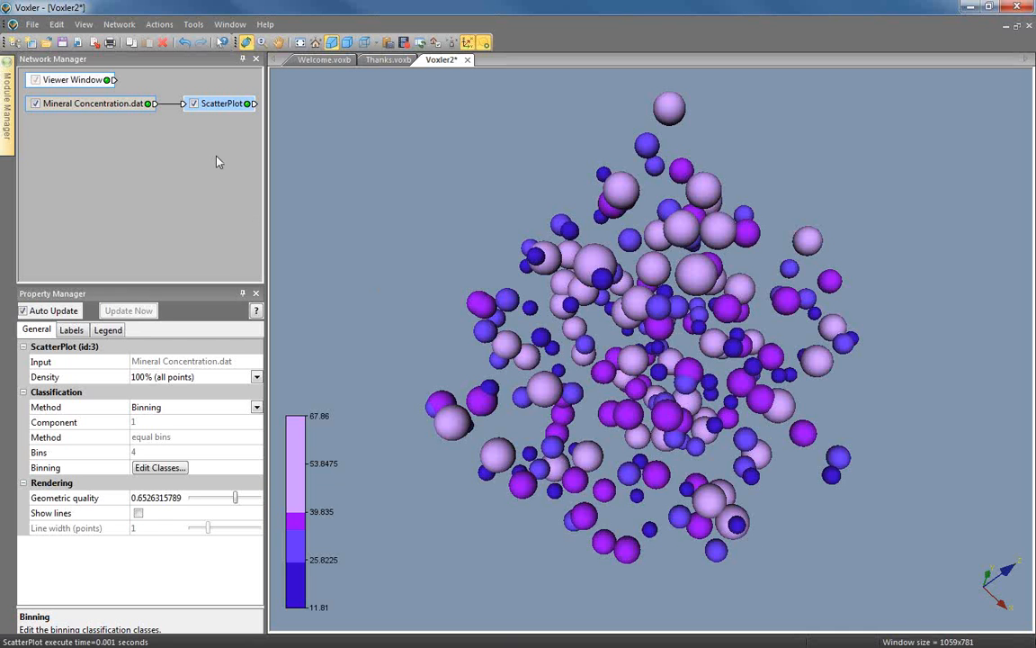
Open the project RGB_Example.voxb and show the properties of its ScatterPlot module.
click(31, 24)
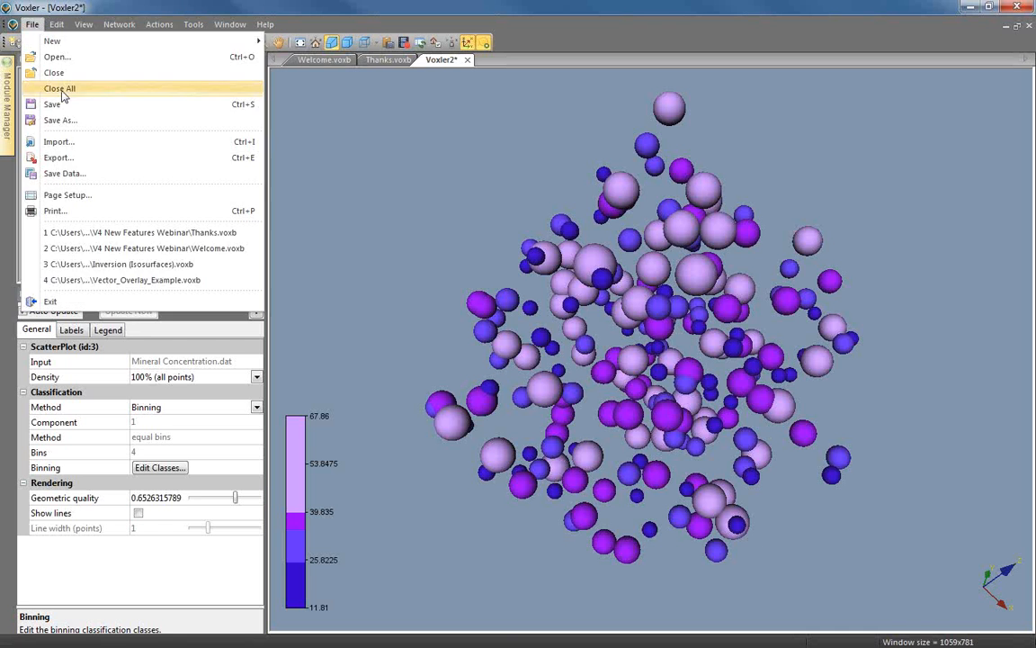
click(62, 56)
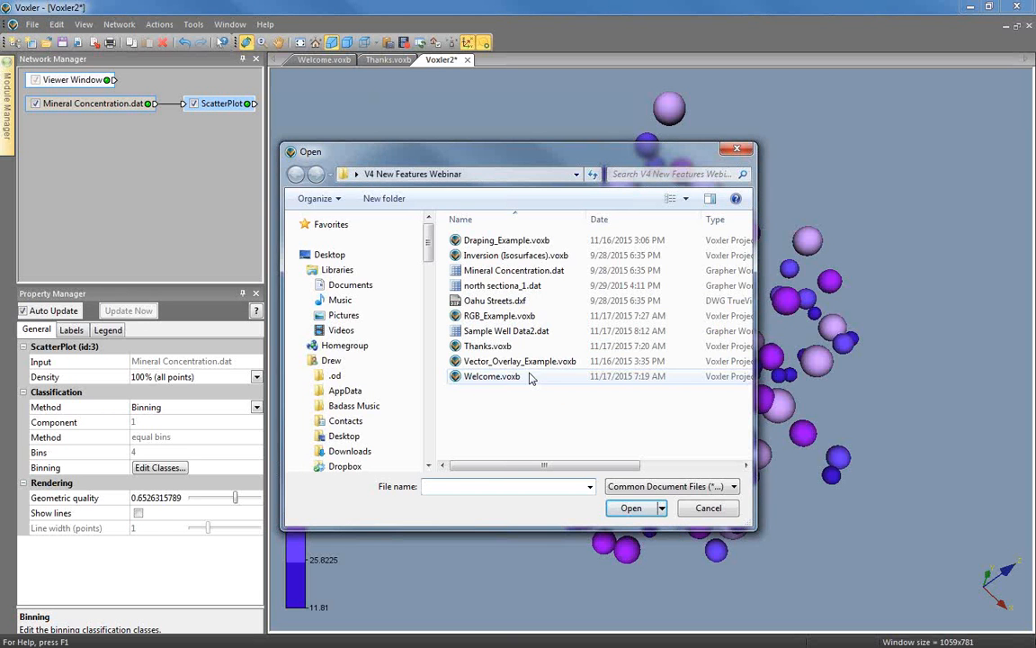
click(498, 316)
click(630, 508)
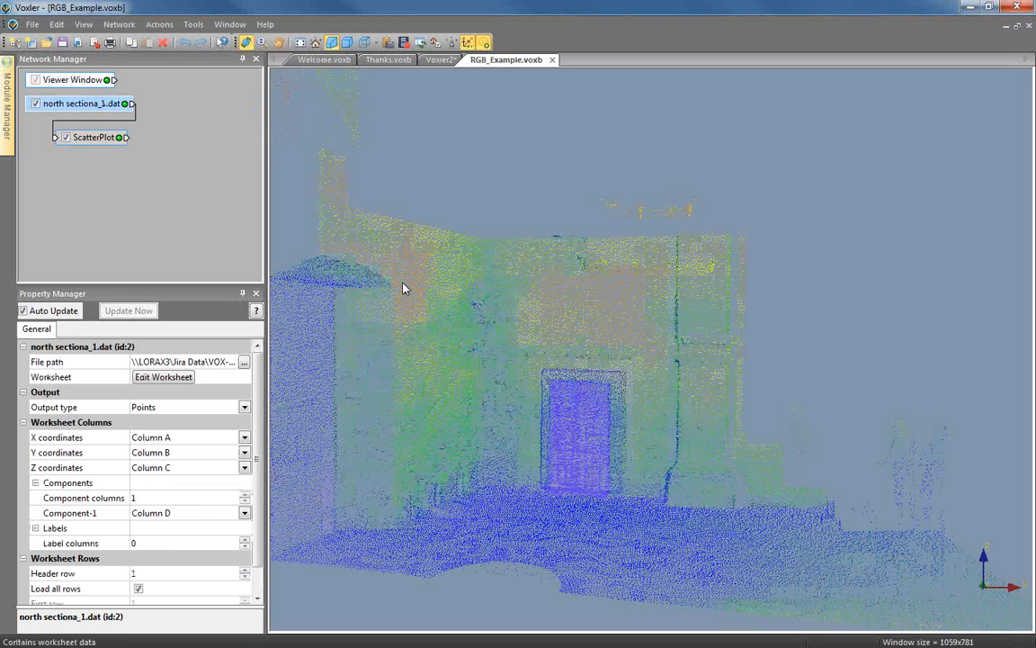
drag(677, 415, 658, 406)
click(82, 140)
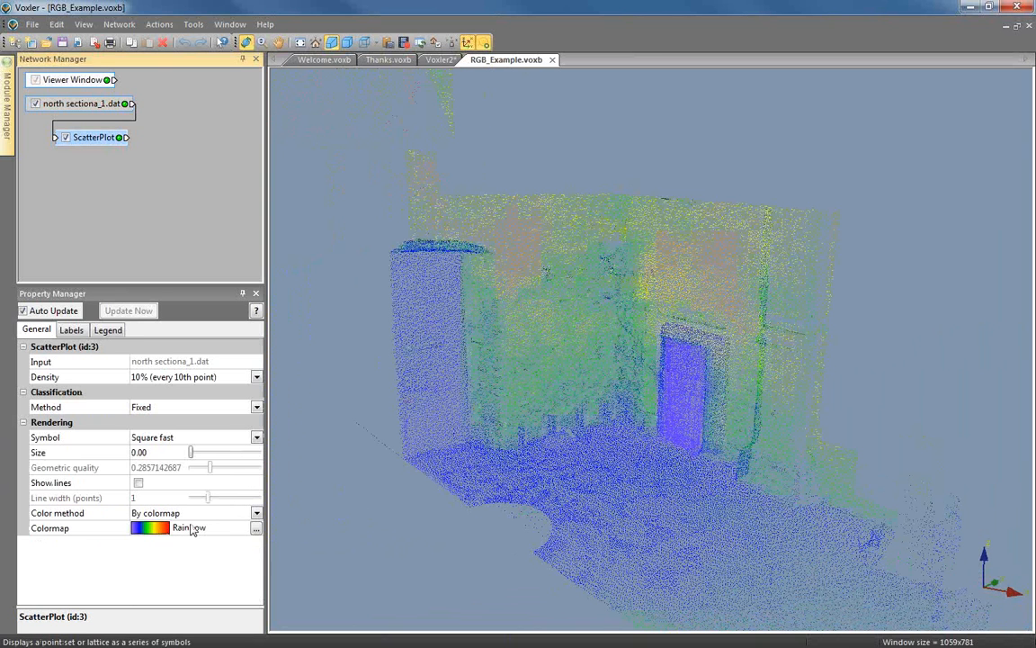
Open the worksheet of north sectiona_1.dat and examine columns A to F one by one.
click(93, 102)
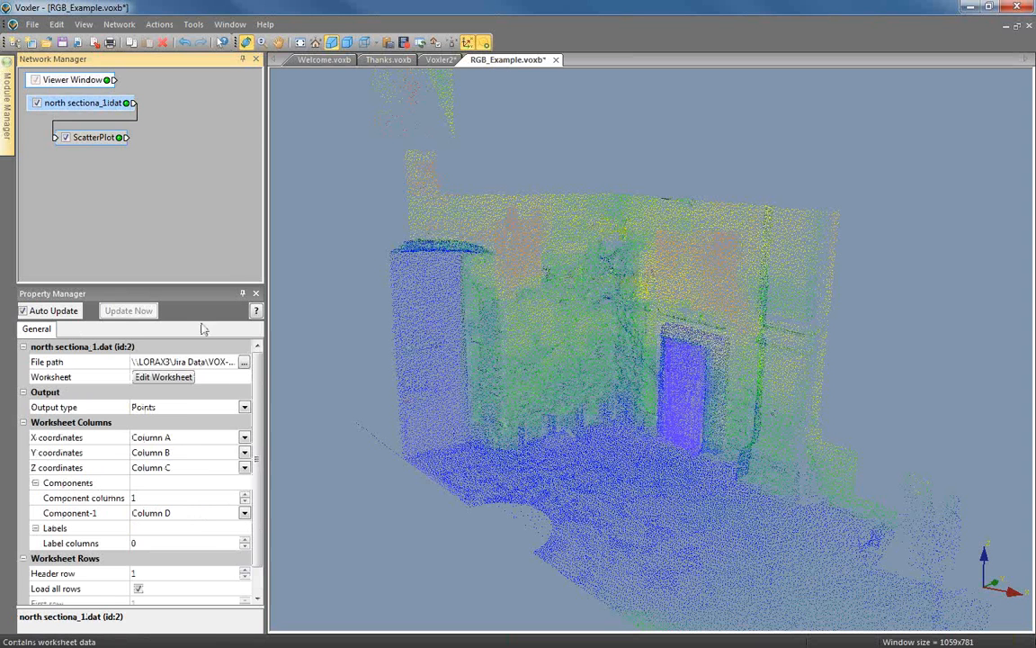
click(165, 378)
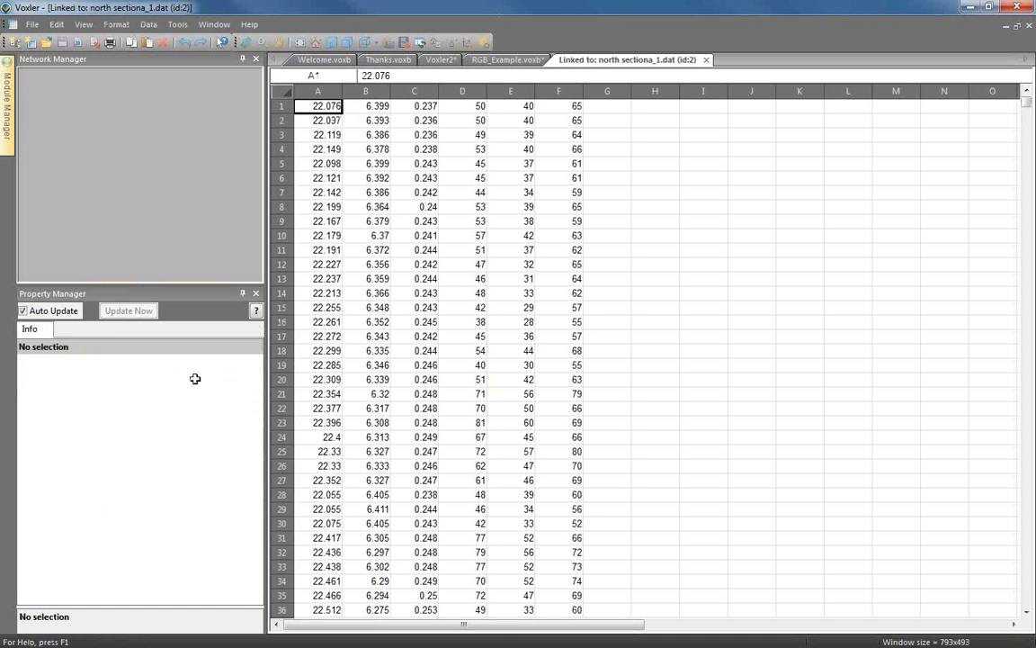
click(310, 91)
click(368, 90)
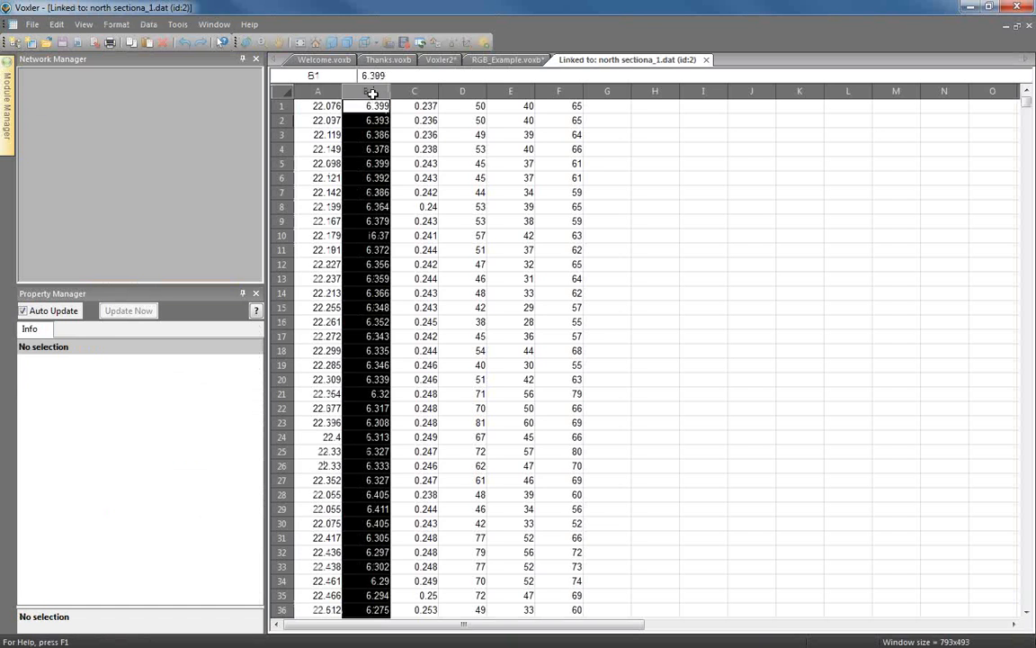
click(396, 90)
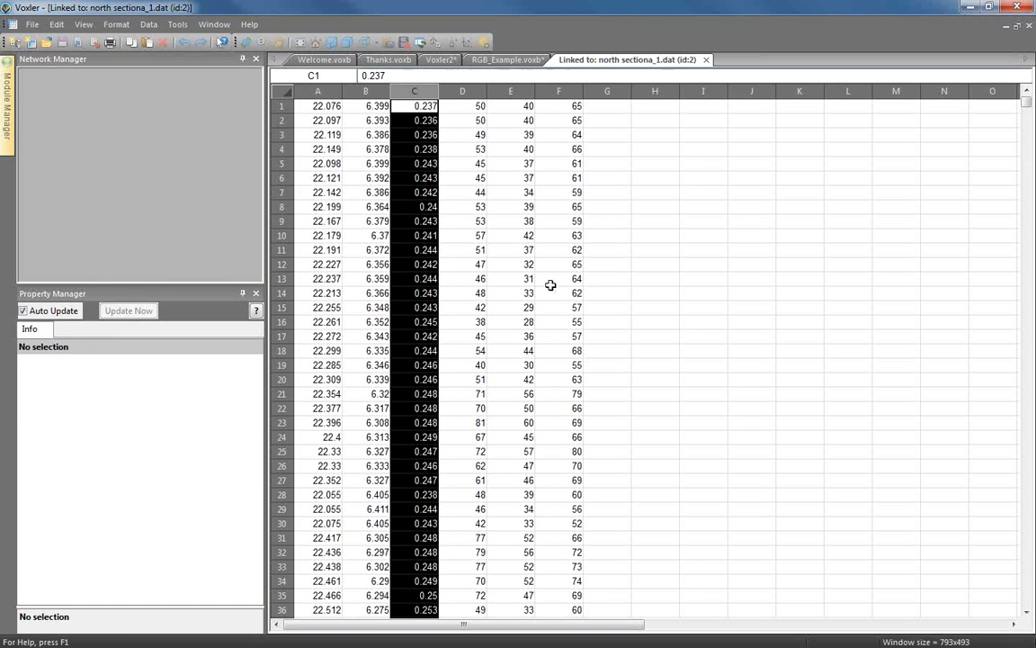
click(471, 91)
click(507, 91)
click(566, 91)
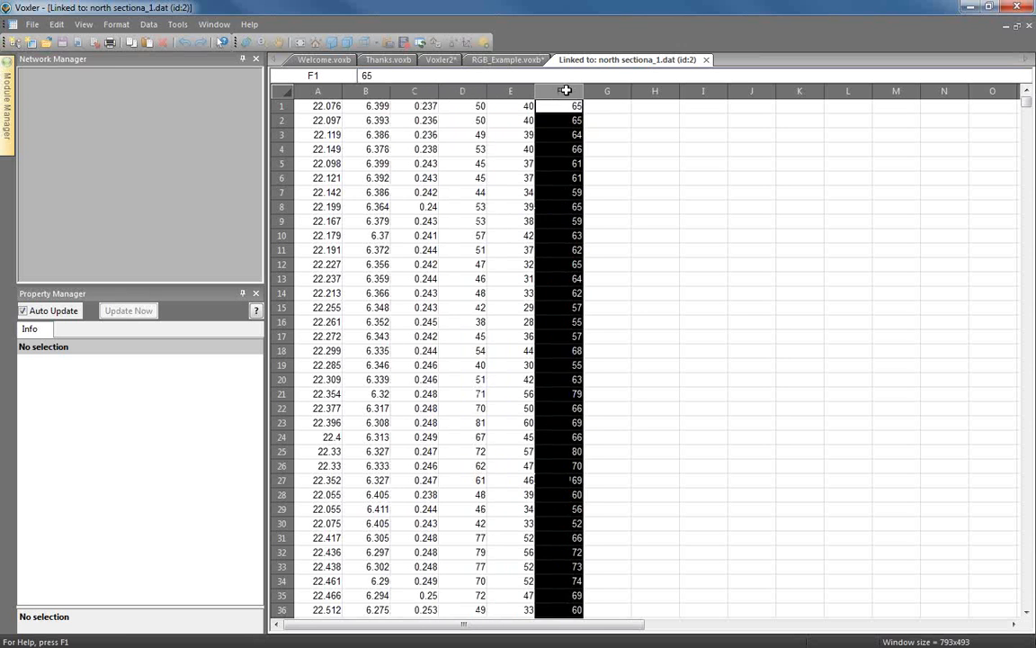
Examine worksheet columns D, E and F as the color data, and return to the RGB_Example project.
click(472, 91)
click(511, 91)
click(571, 92)
click(522, 60)
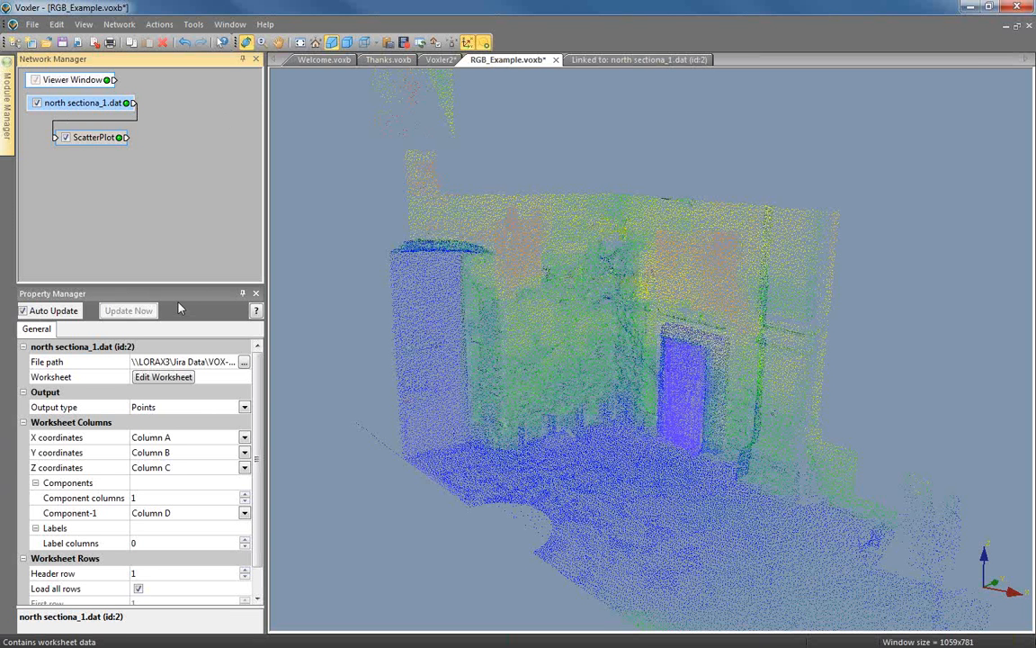
Set north sectiona_1.dat to three component columns, with Component-2 as Column E and Component-3 as Column F.
drag(255, 457, 262, 482)
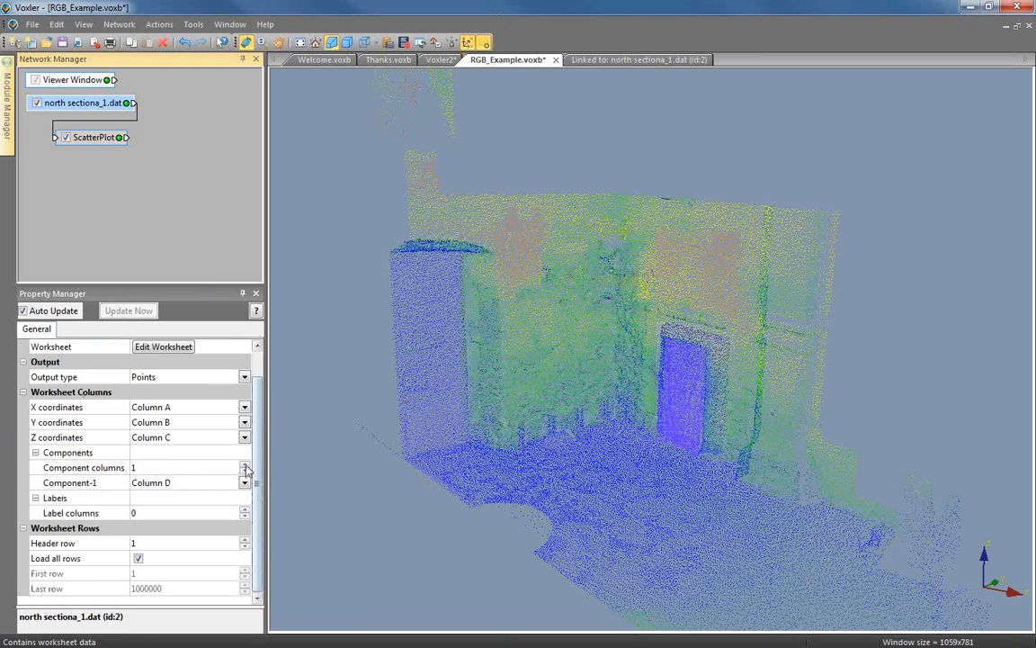
click(246, 464)
click(245, 480)
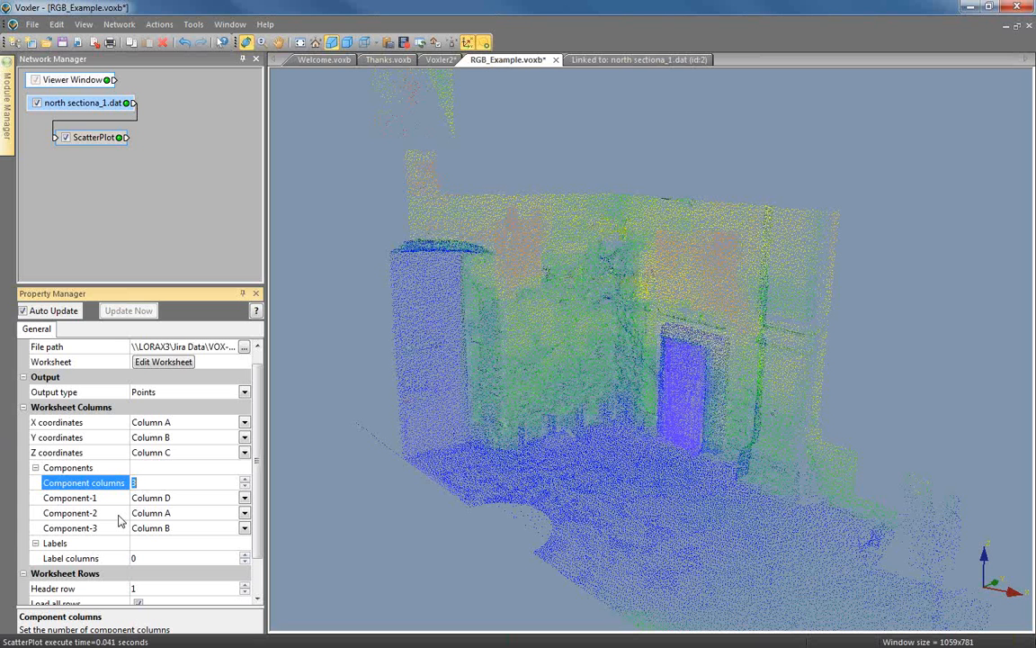
click(191, 514)
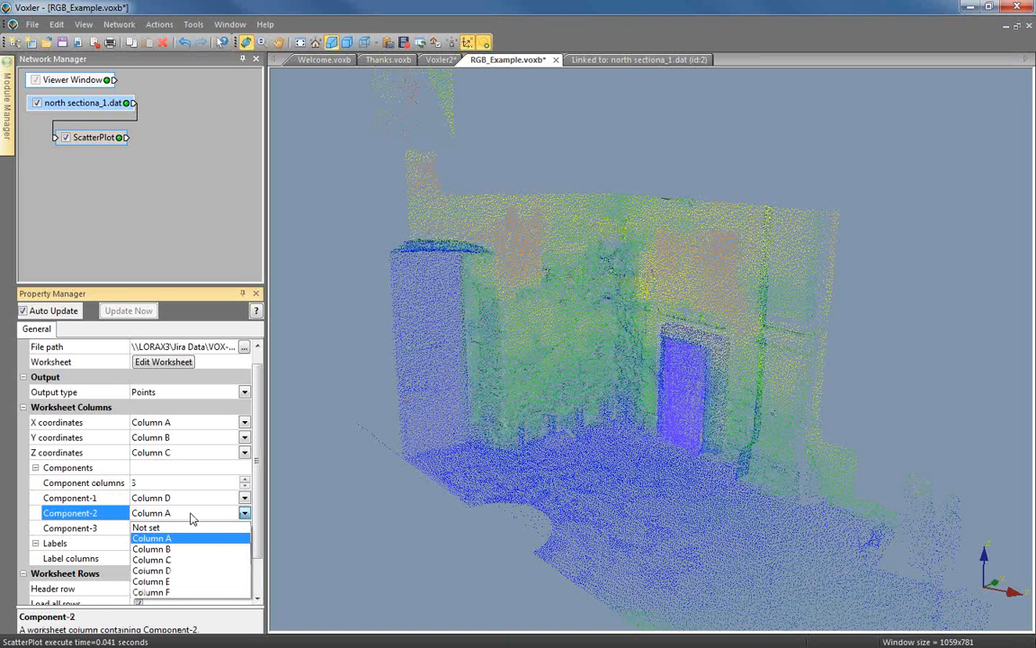
click(192, 581)
click(185, 530)
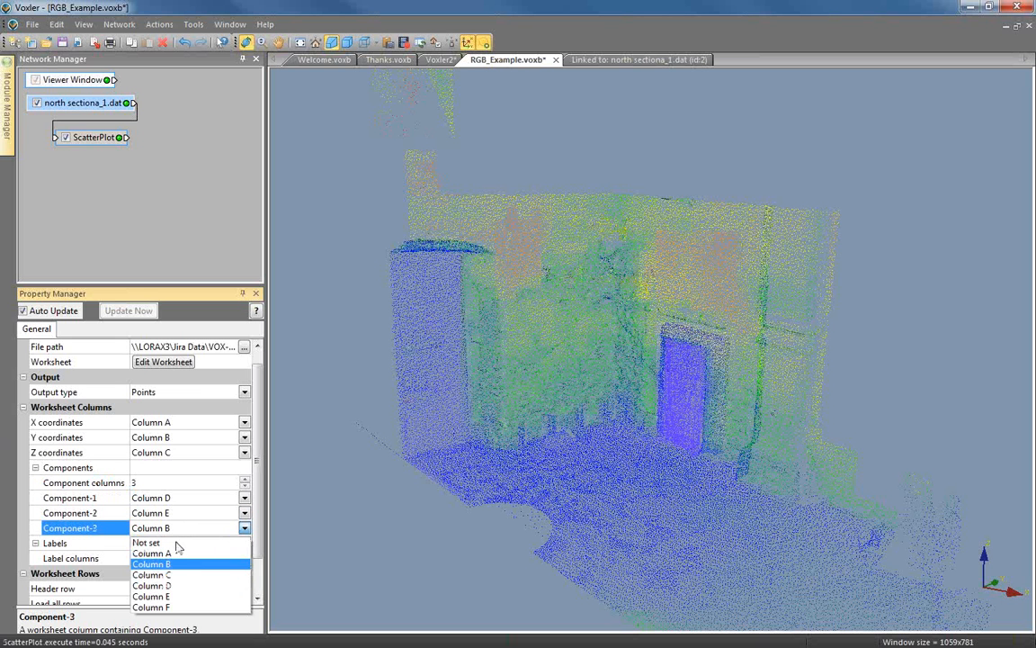
click(182, 608)
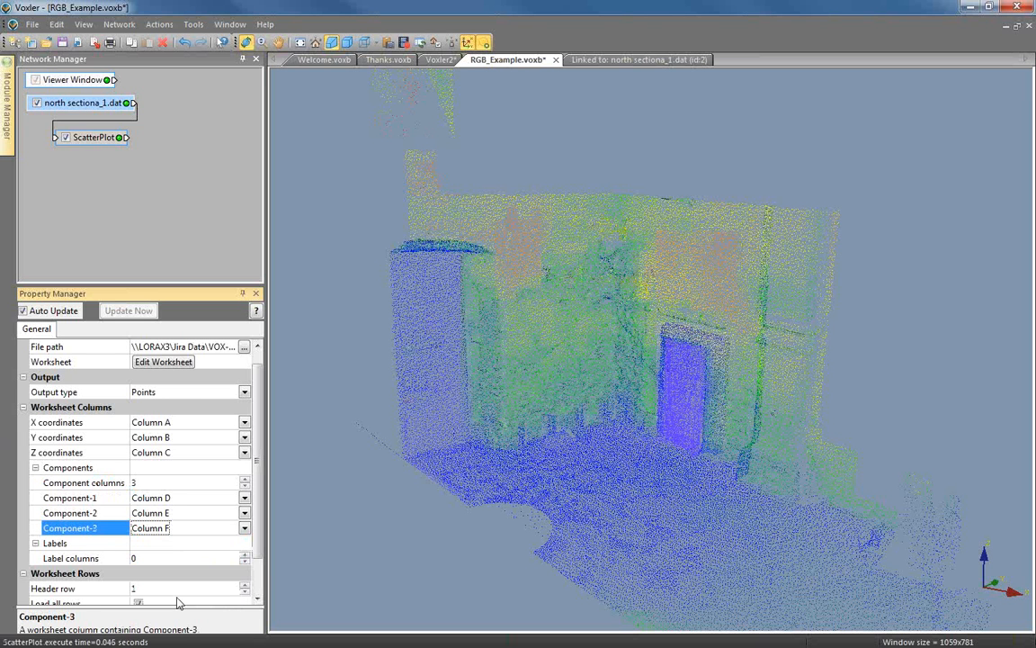
Color the ScatterPlot by RGB, using Column E as the green component and Column F as the blue component.
click(99, 139)
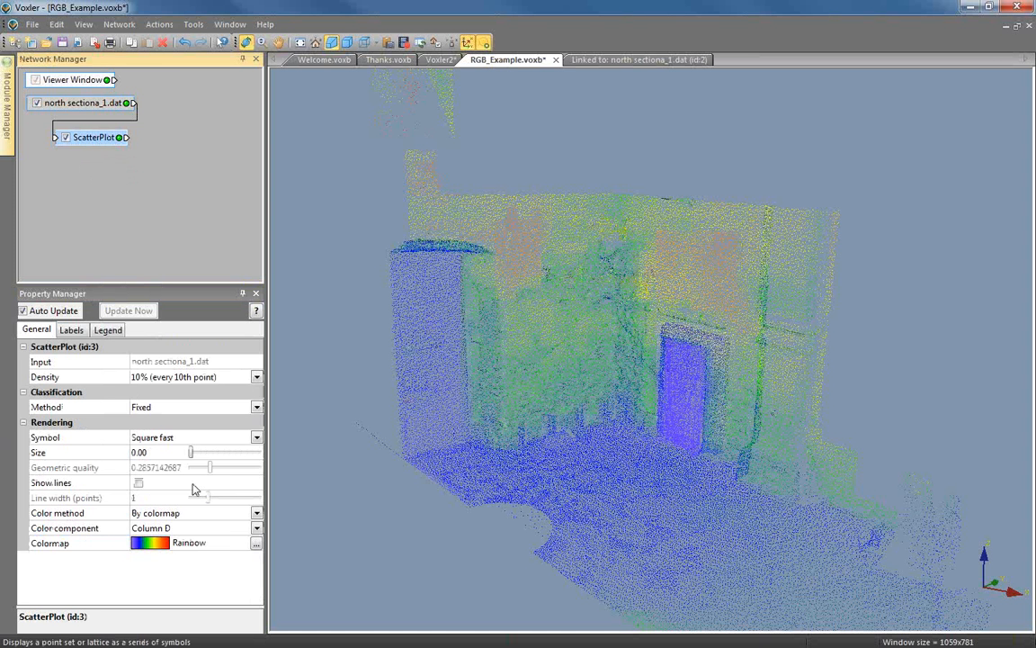
click(192, 514)
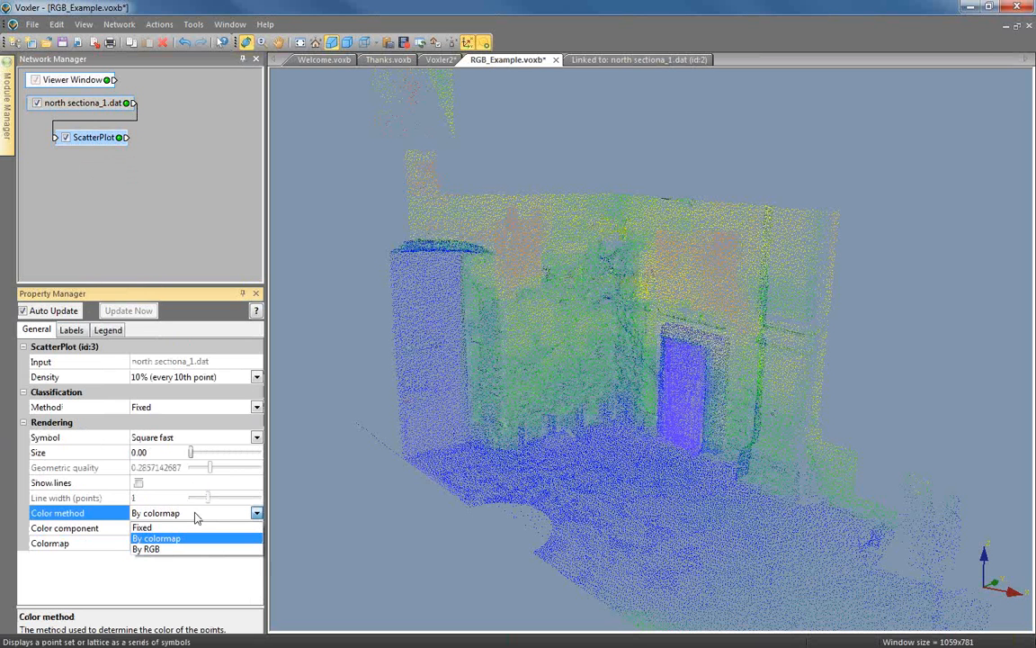
click(165, 551)
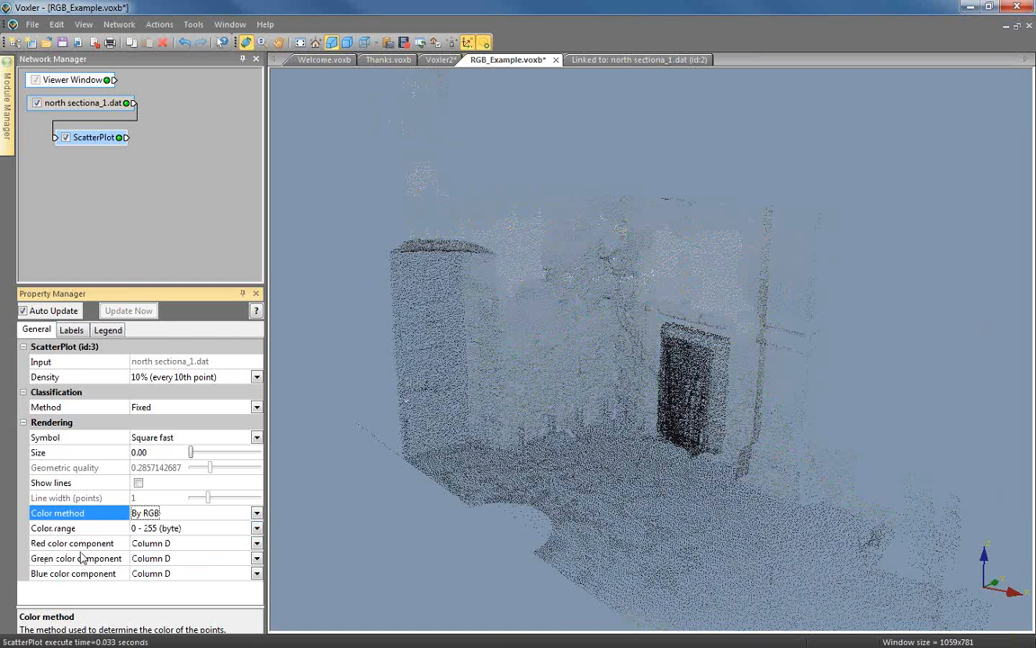
click(177, 559)
click(177, 580)
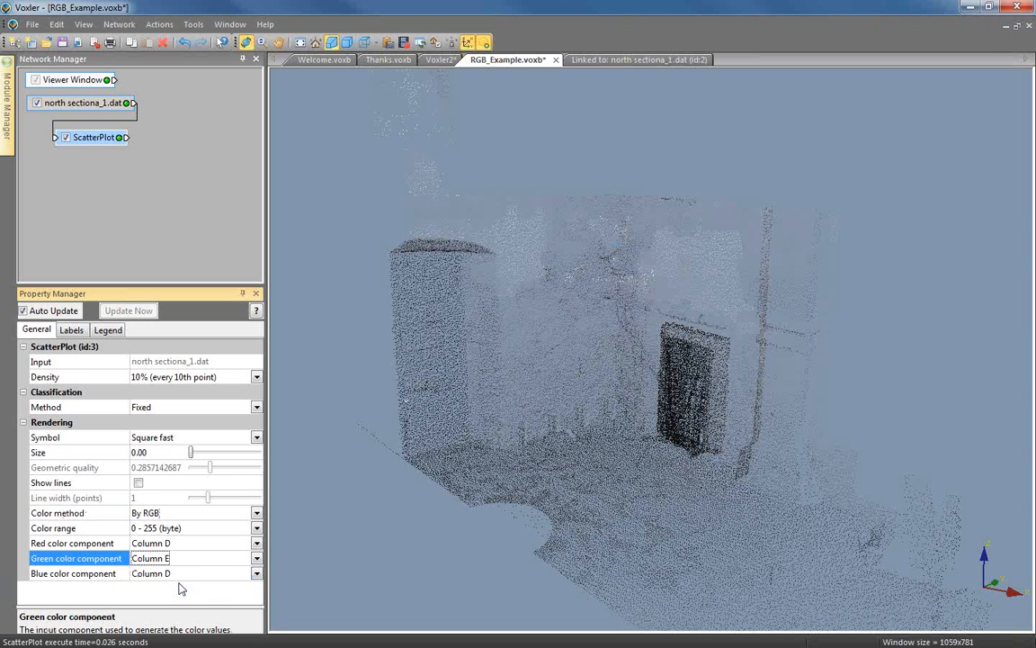
click(178, 574)
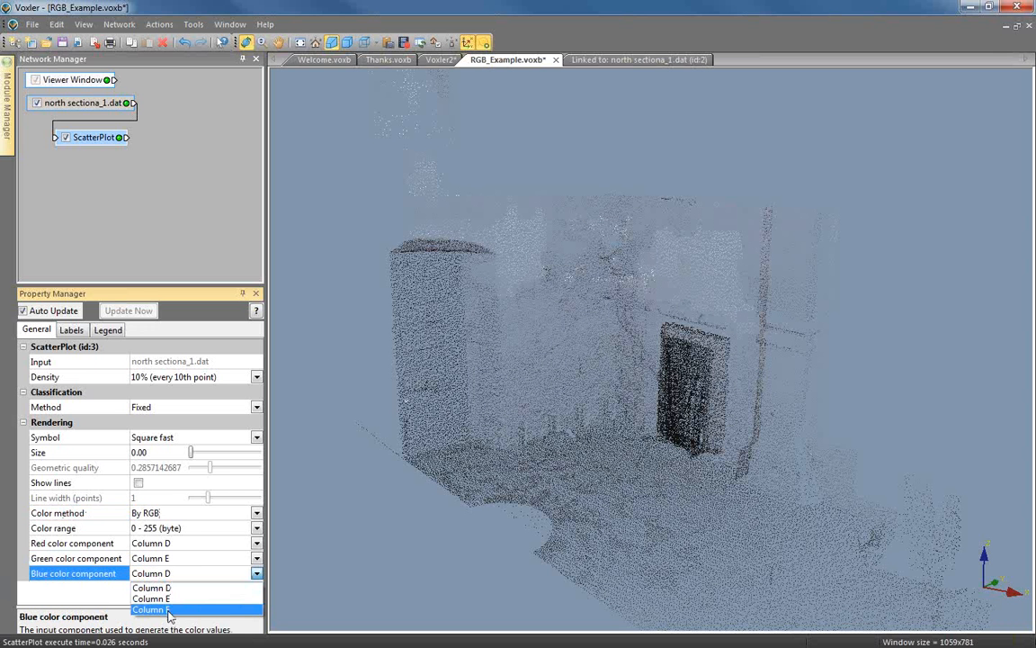
click(167, 610)
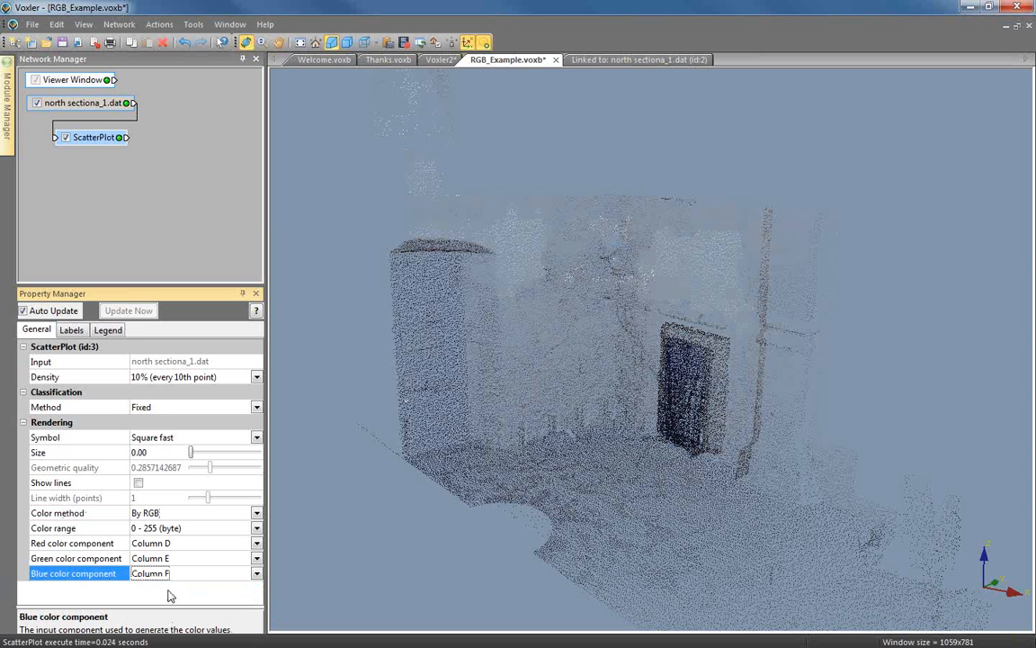
Set the point cloud's density to 50% (every other point).
click(181, 377)
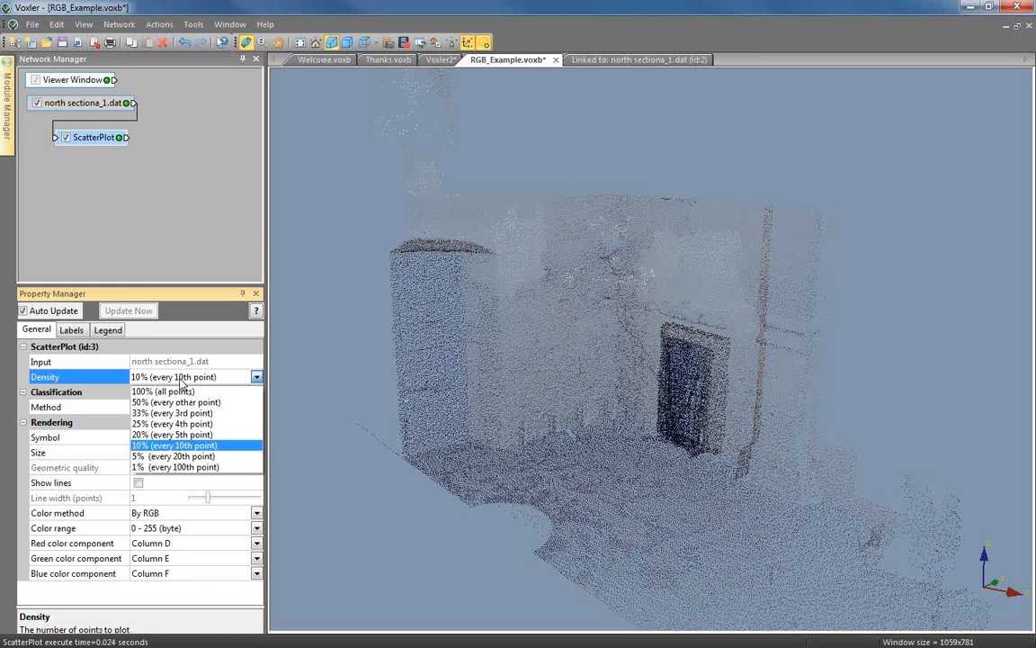
click(199, 403)
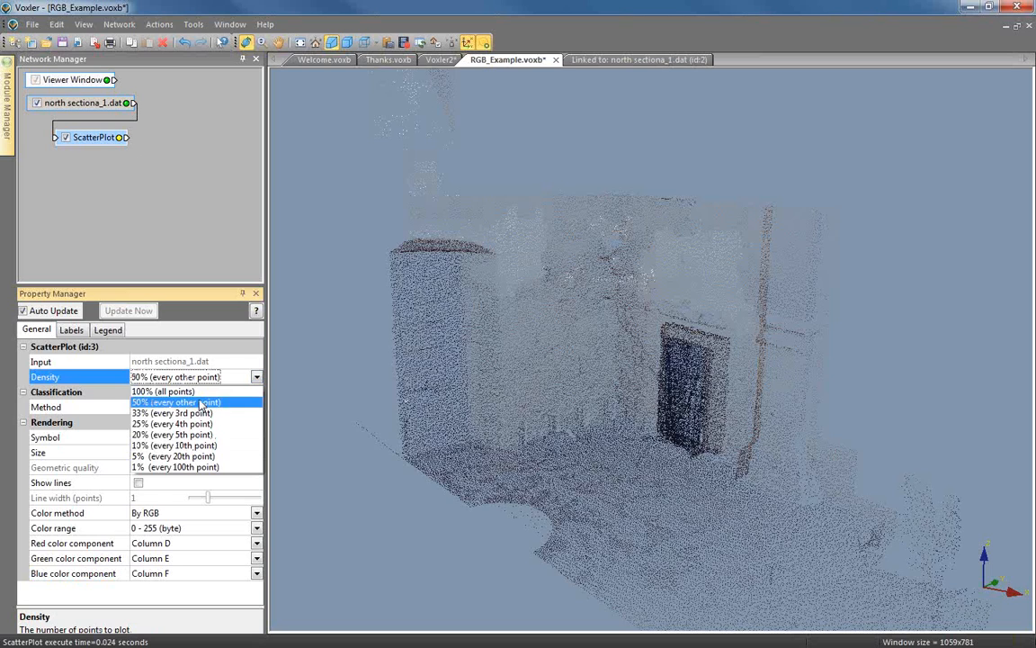
drag(560, 391, 607, 423)
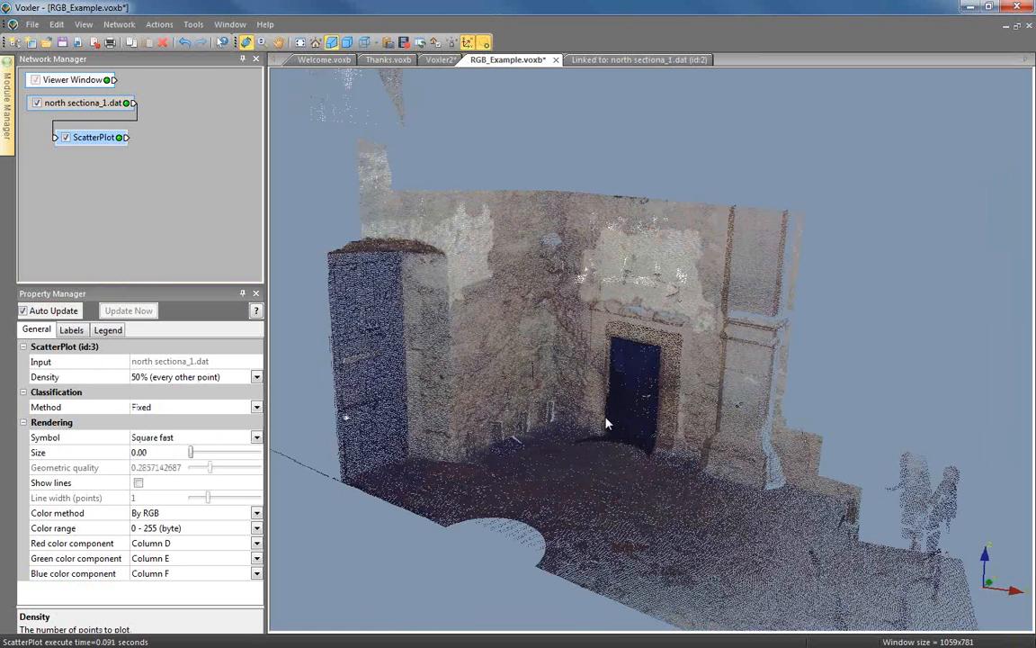
Set the point cloud's density to 100% (all points) and choose the 0 - 255 (byte) color range.
click(206, 379)
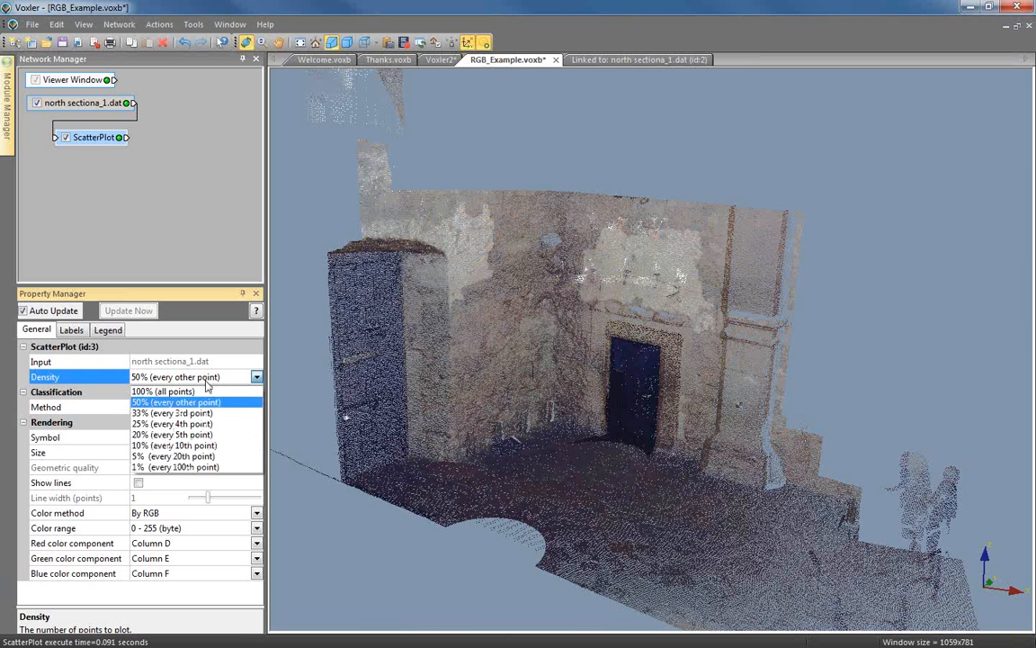
click(215, 393)
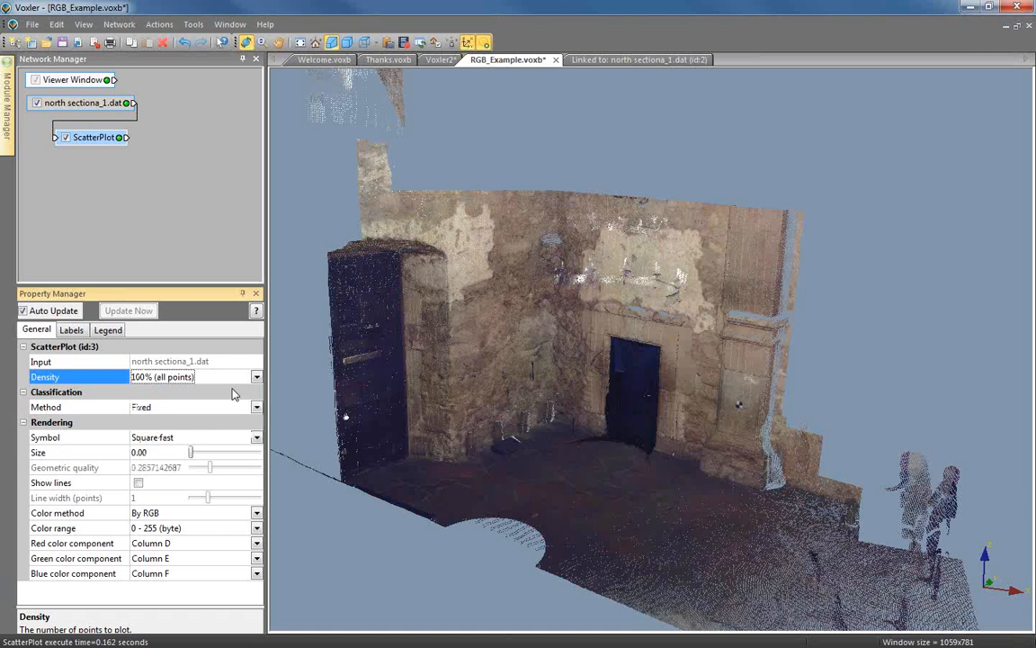
drag(638, 395, 840, 414)
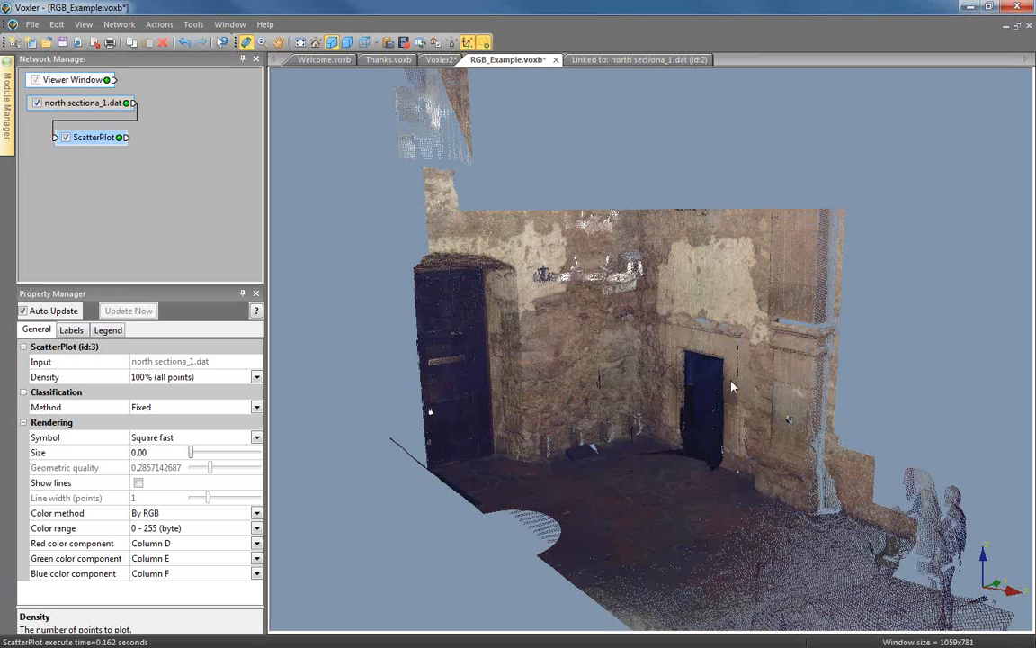
click(200, 533)
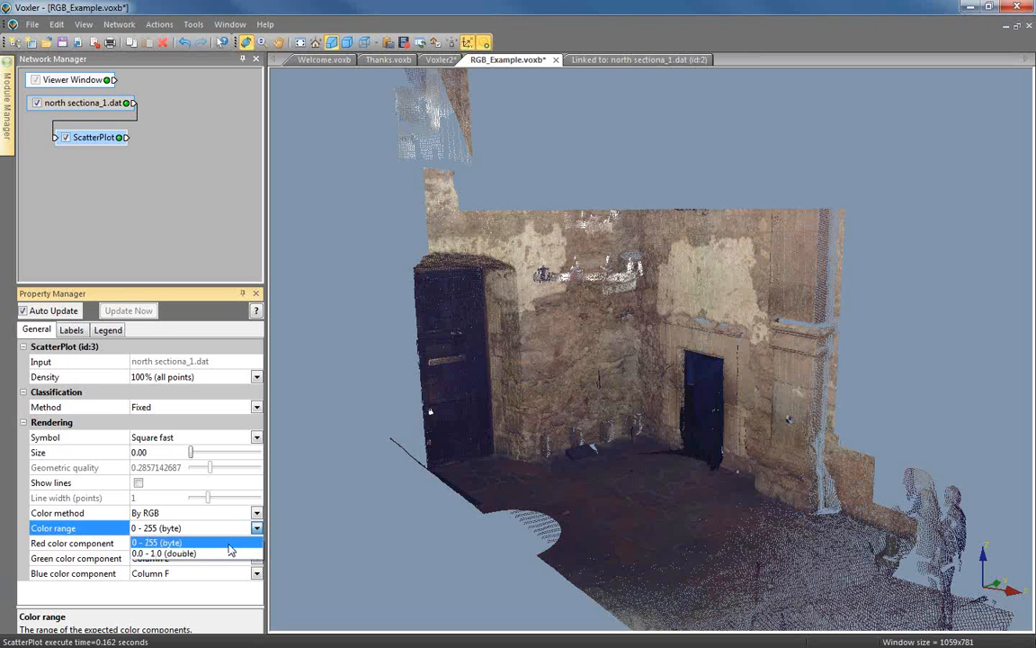
click(229, 544)
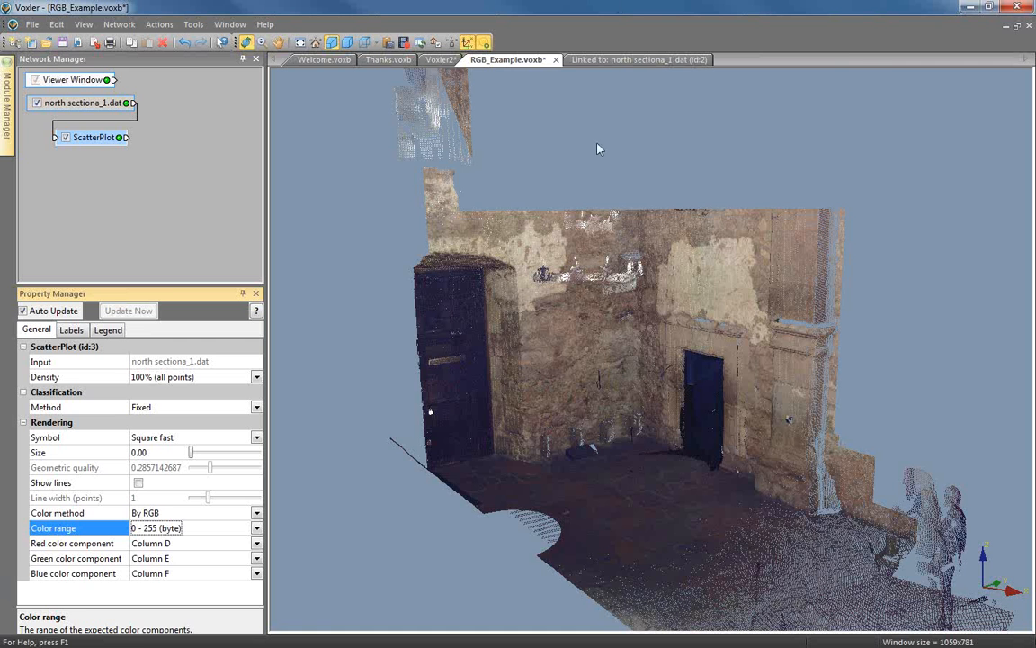
Review the classes and available binning methods of the mineral ScatterPlot in the Voxler2 project, and cancel the class editing.
click(430, 63)
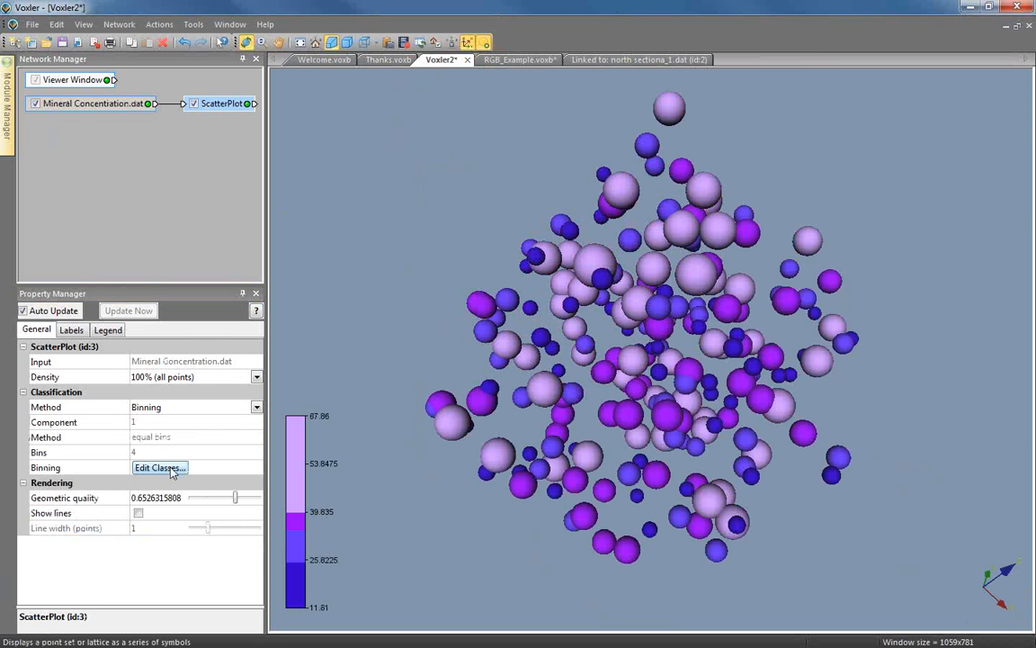
click(160, 467)
drag(531, 102, 422, 86)
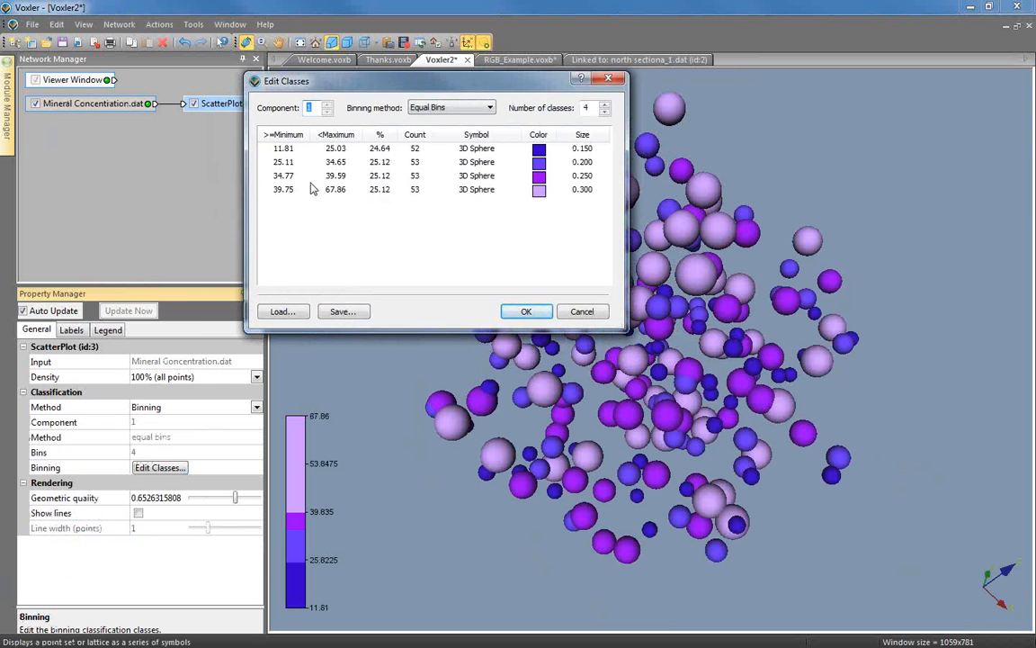
click(477, 109)
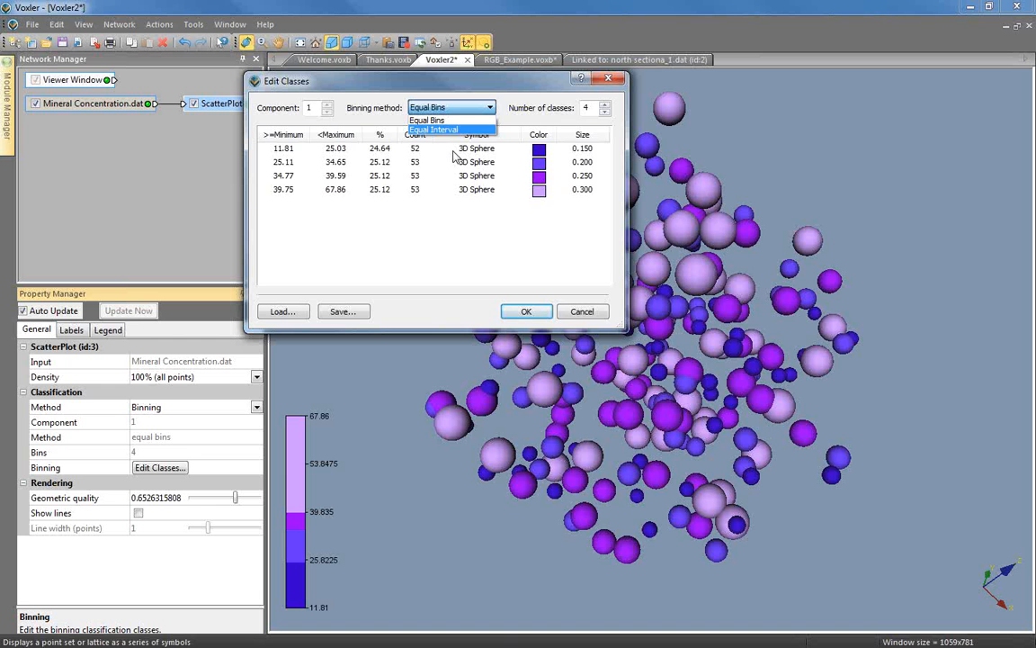
click(429, 120)
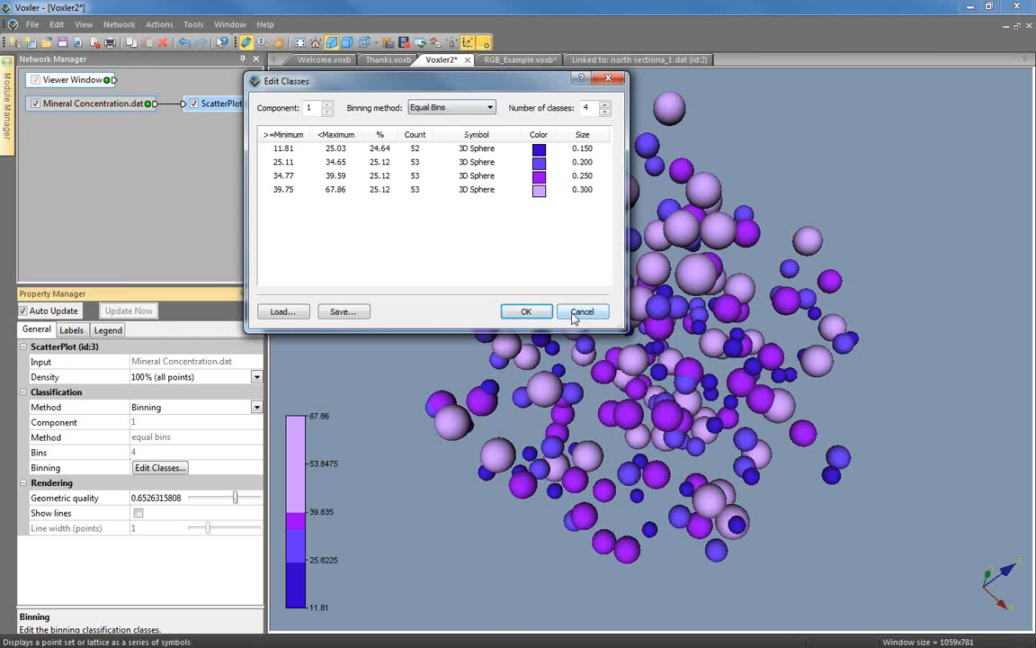
click(582, 314)
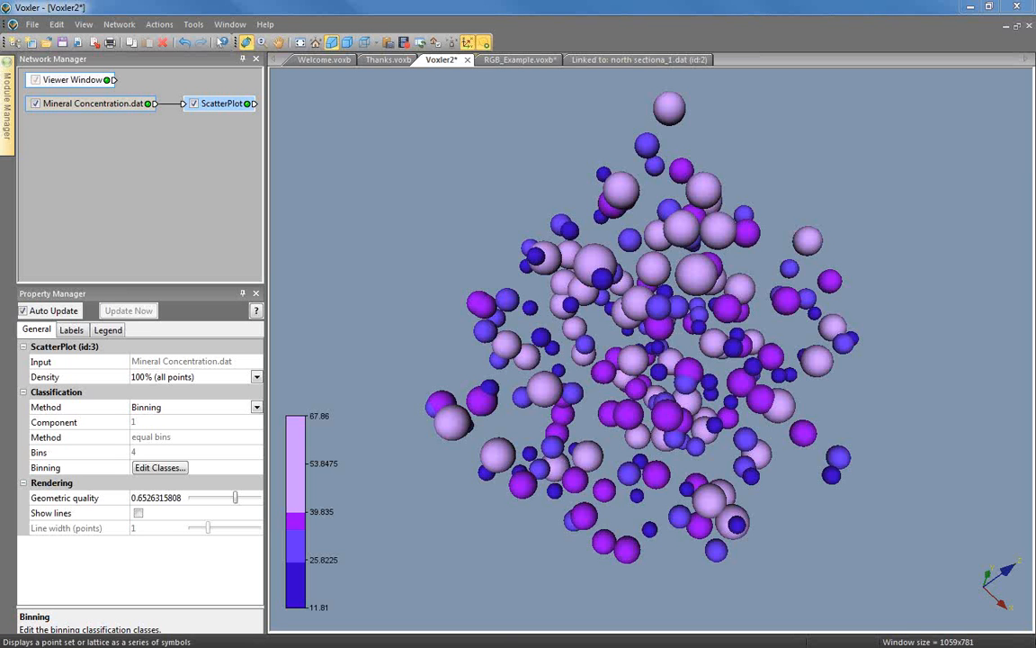
Create a new project and import Sample Well Data2.dat with the default data import options.
click(14, 42)
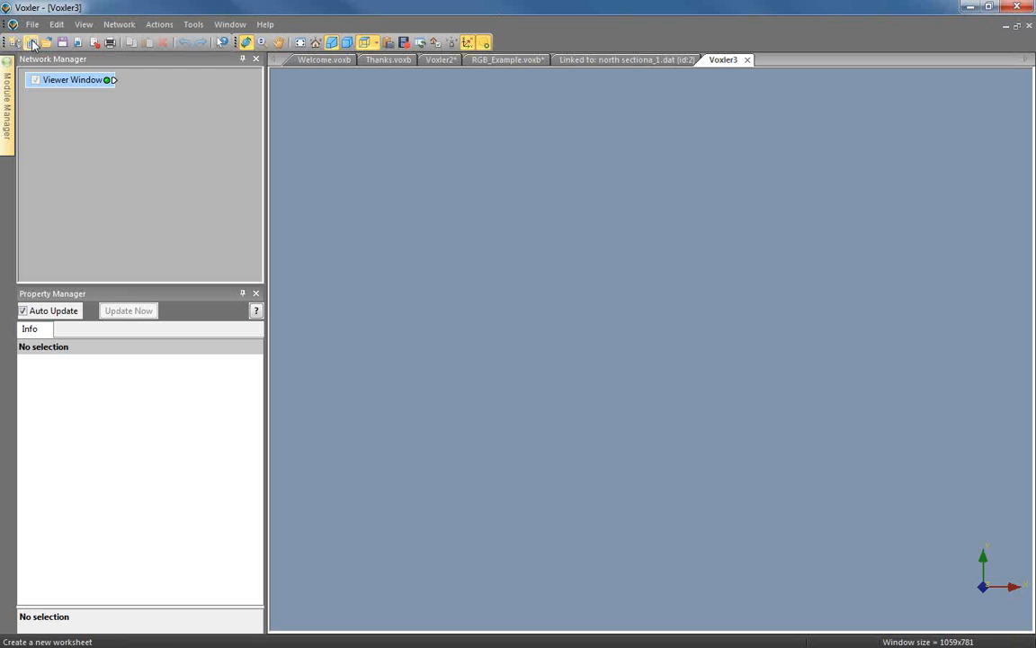
click(34, 24)
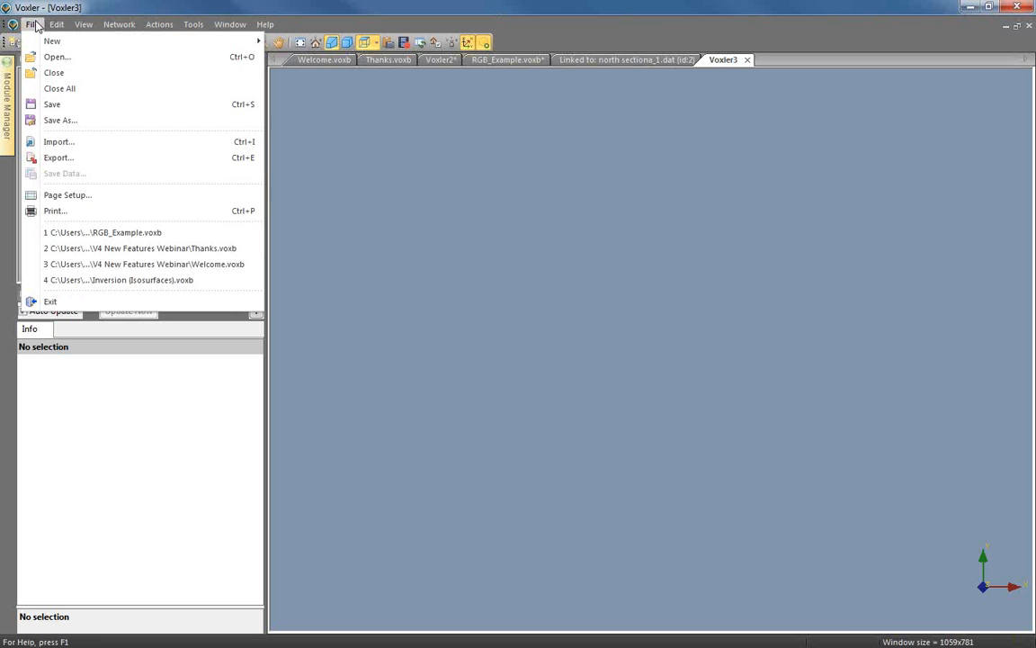
click(67, 141)
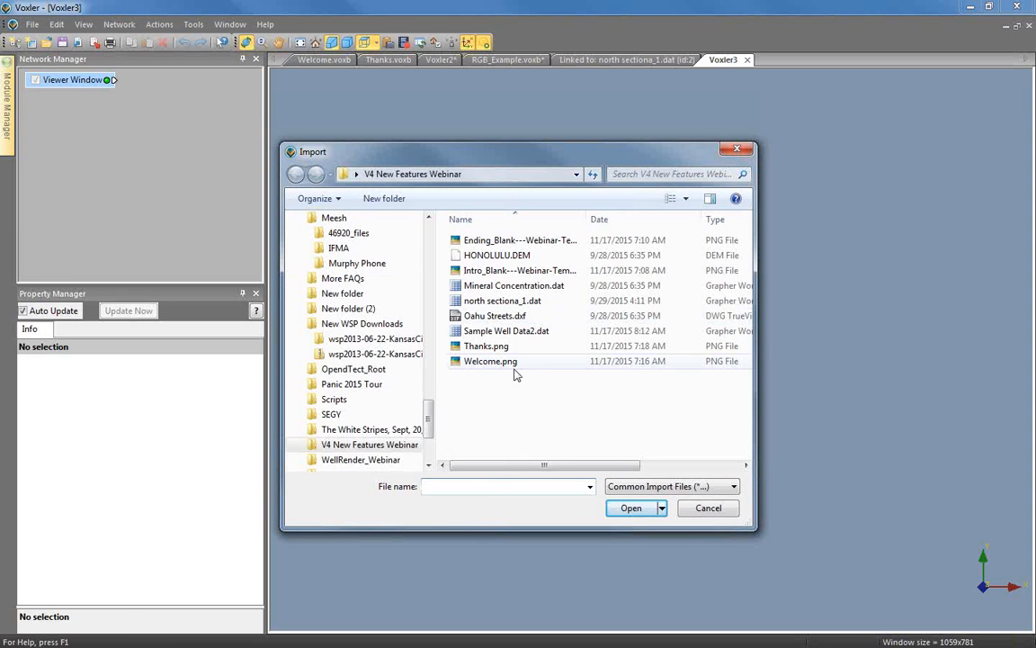
click(506, 331)
click(633, 509)
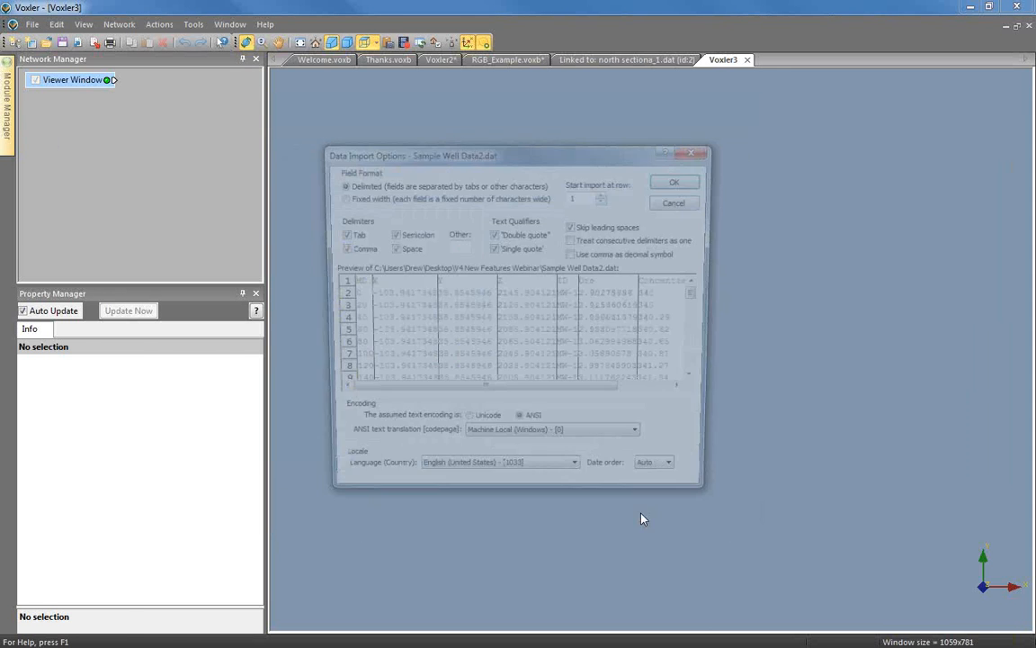
click(674, 181)
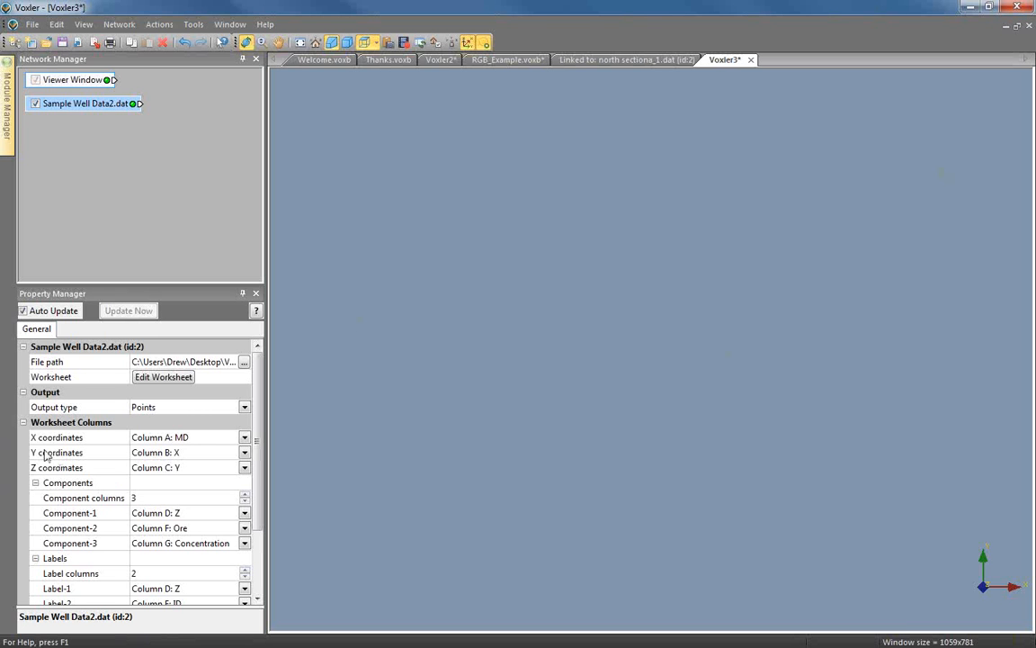
Set the well data's X coordinates to Column B: X, Y coordinates to Column C: Y and Z coordinates to Column D: Z.
click(244, 438)
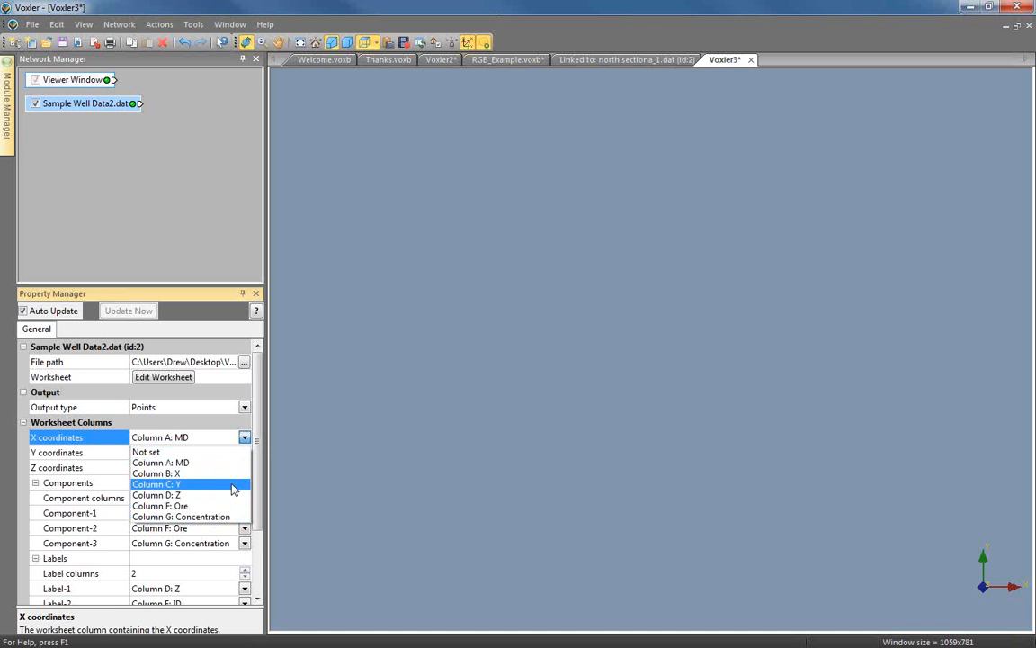
click(203, 473)
click(205, 453)
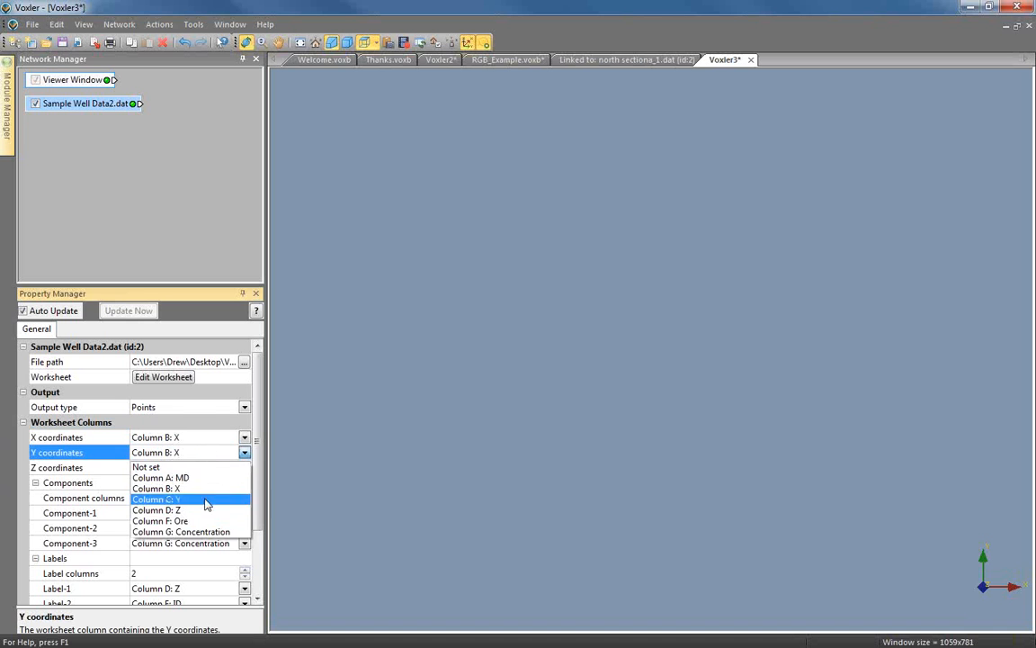
click(205, 504)
click(203, 468)
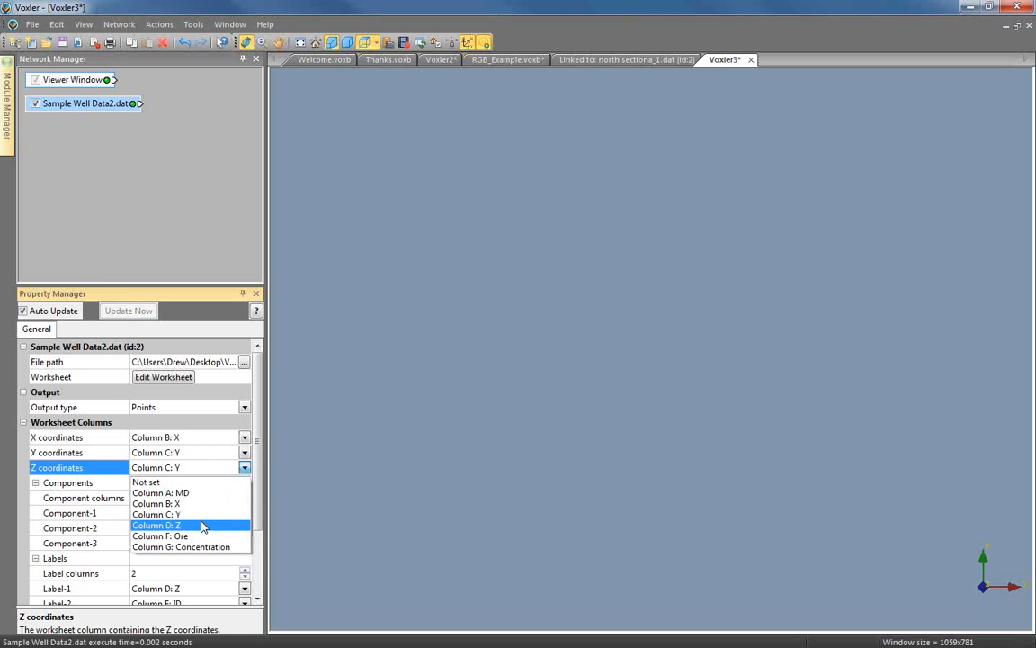
click(204, 526)
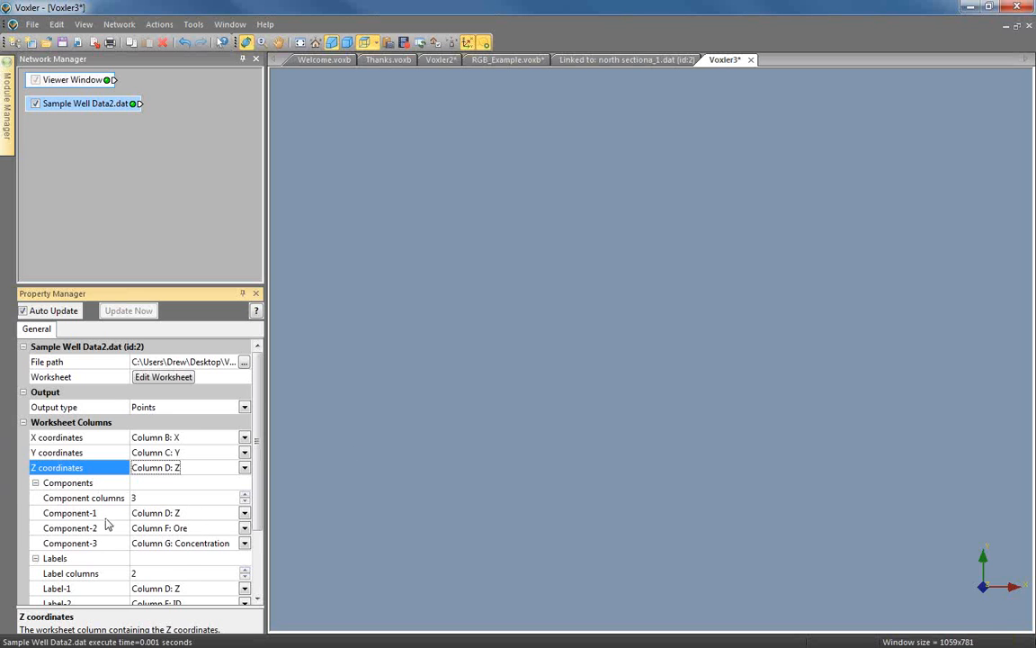
scroll(249, 504, down, 2)
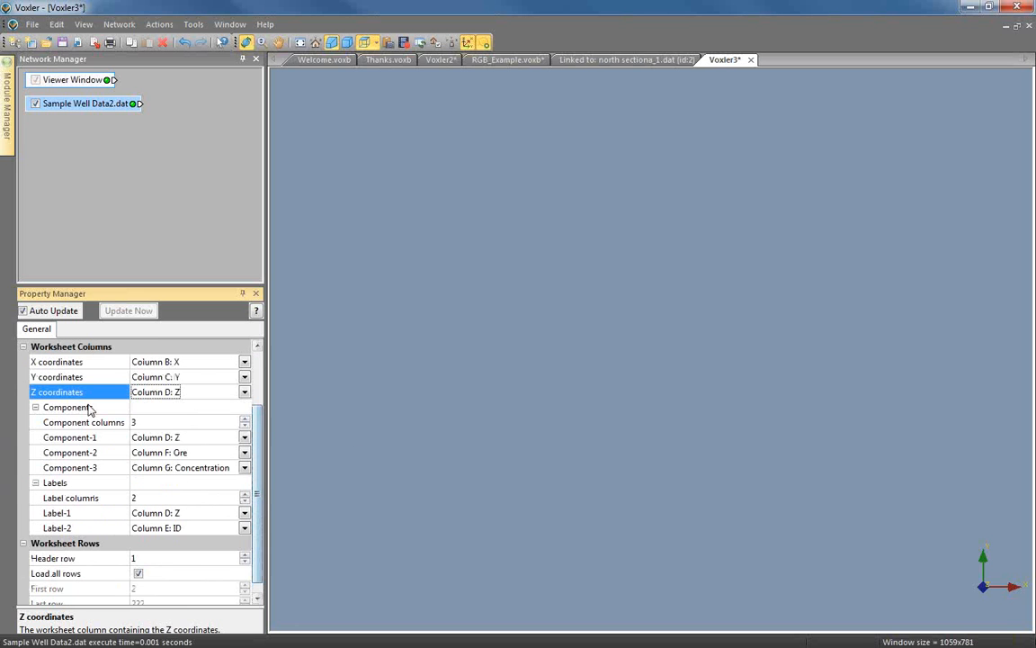
Set the well data's component columns to 1 and assign Column F: Ore to both Component-1 and Label-1.
click(244, 429)
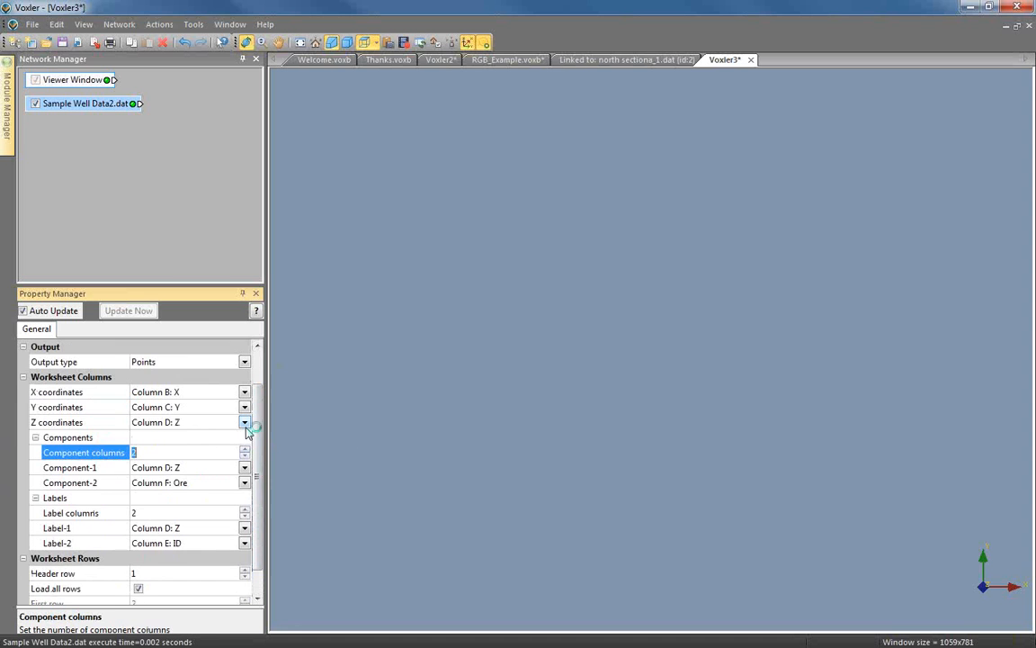
click(244, 456)
click(189, 471)
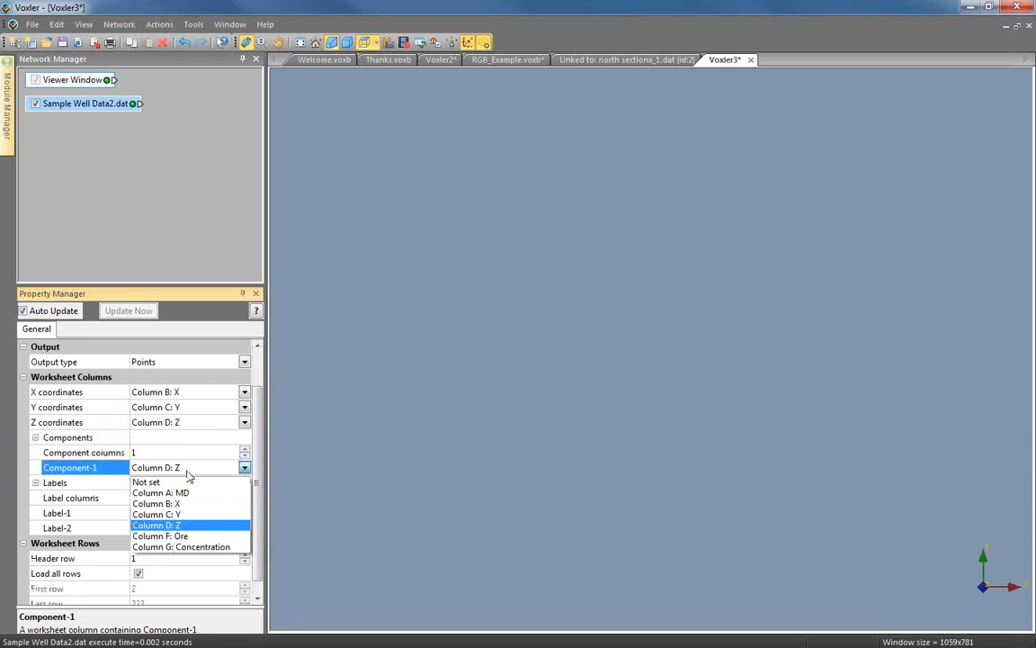
click(207, 536)
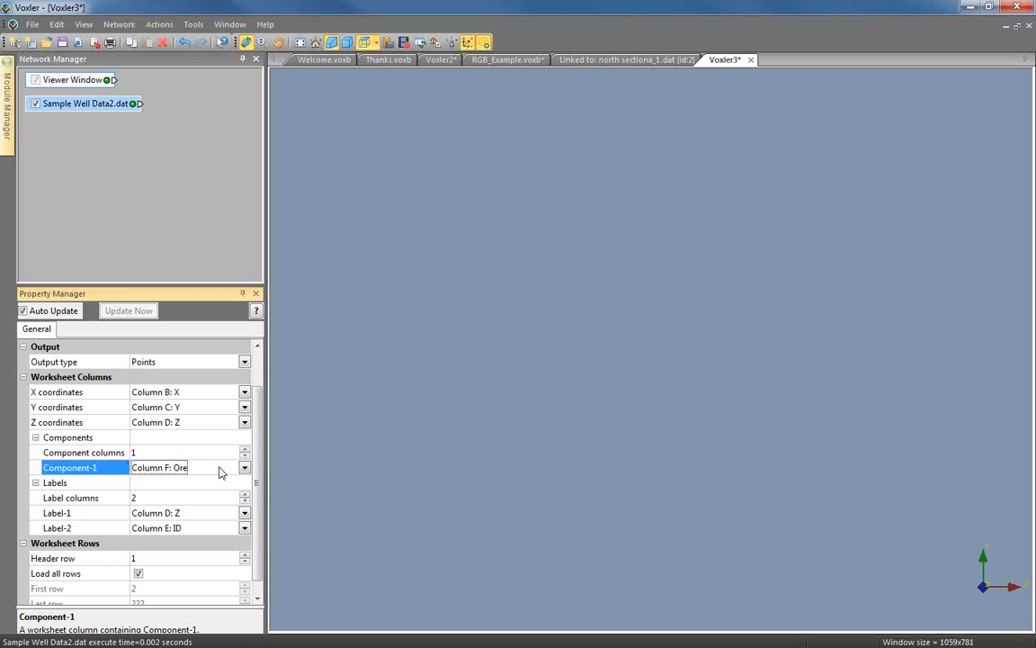
click(244, 513)
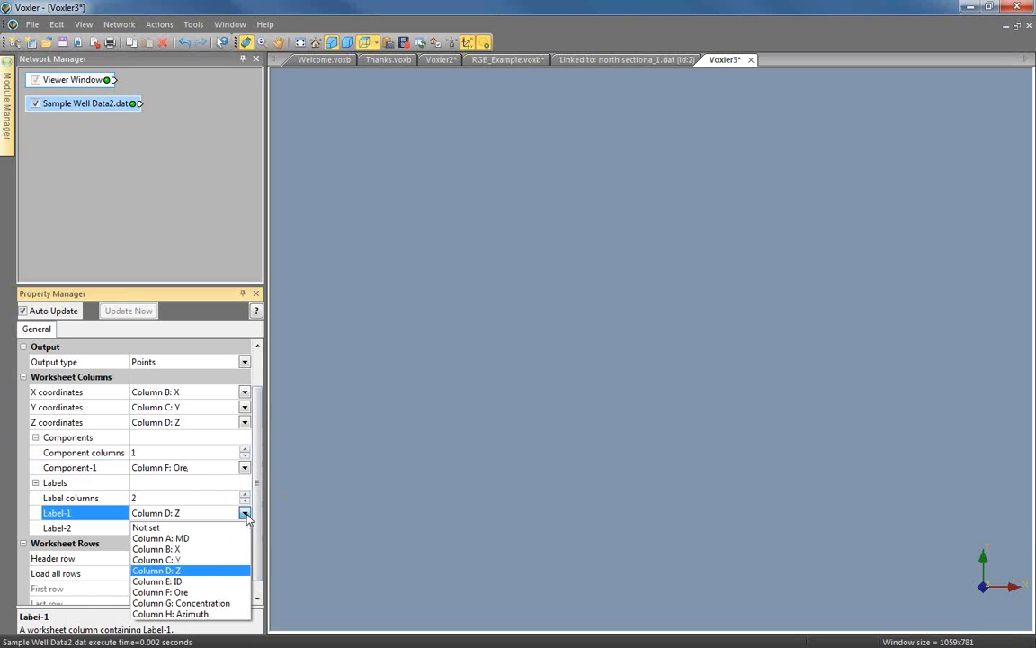
click(216, 593)
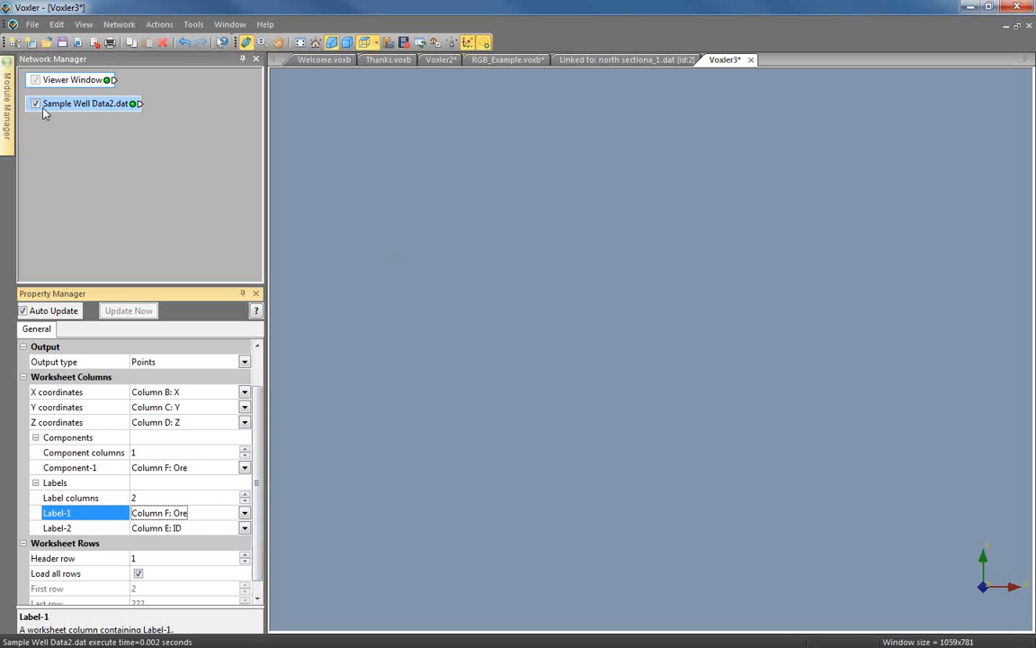
Add a ScatterPlot to Sample Well Data2.dat and color its points with the Rainbow colormap.
right_click(73, 107)
mouse_move(126, 144)
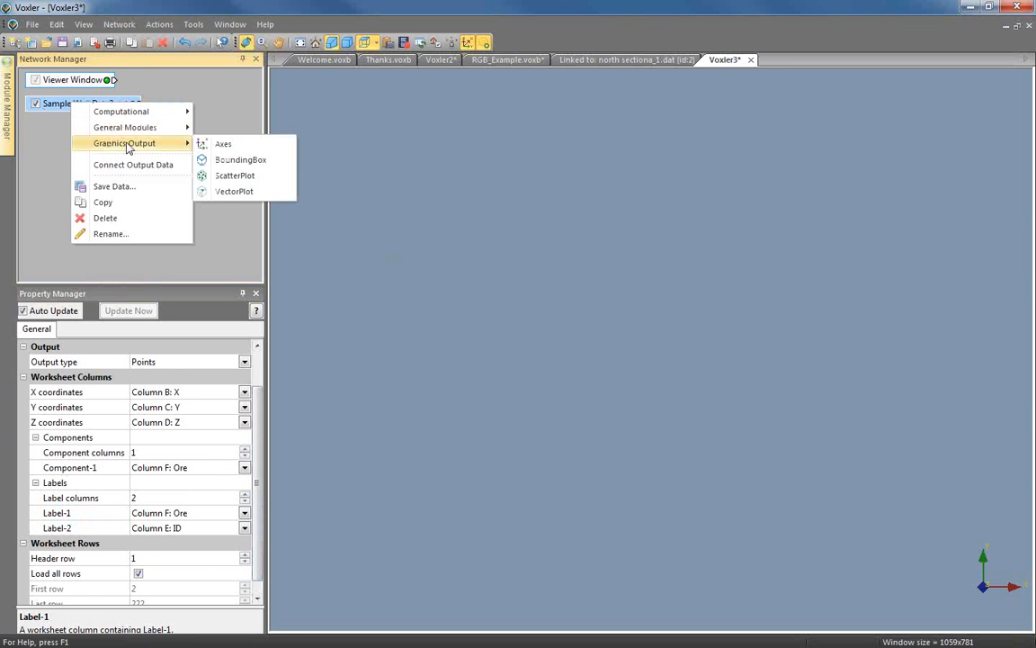
click(225, 177)
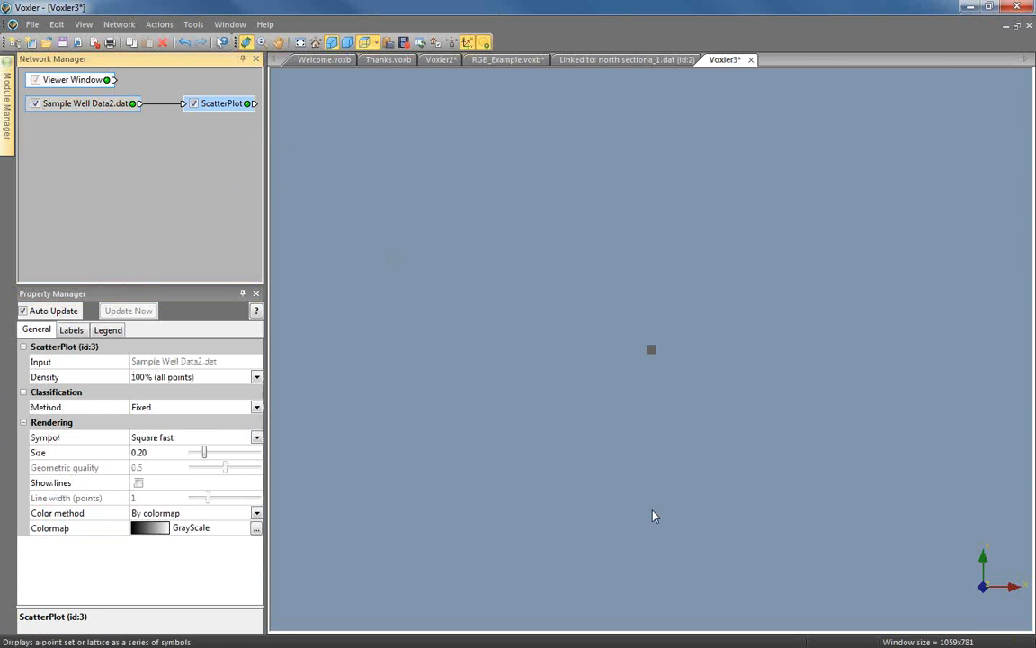
scroll(660, 468, up, 5)
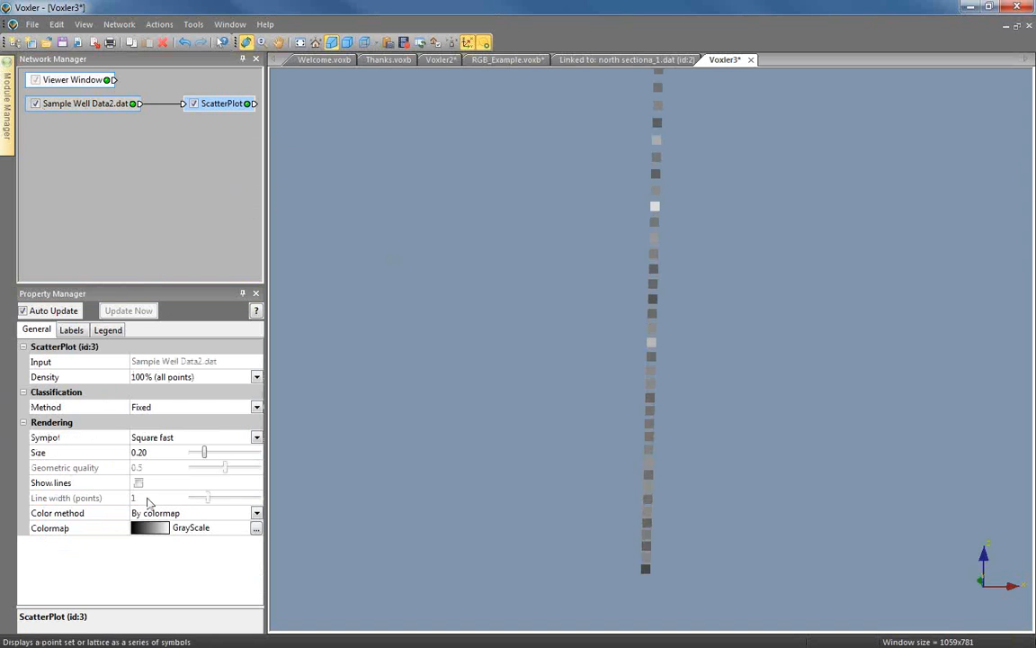
click(165, 535)
click(161, 592)
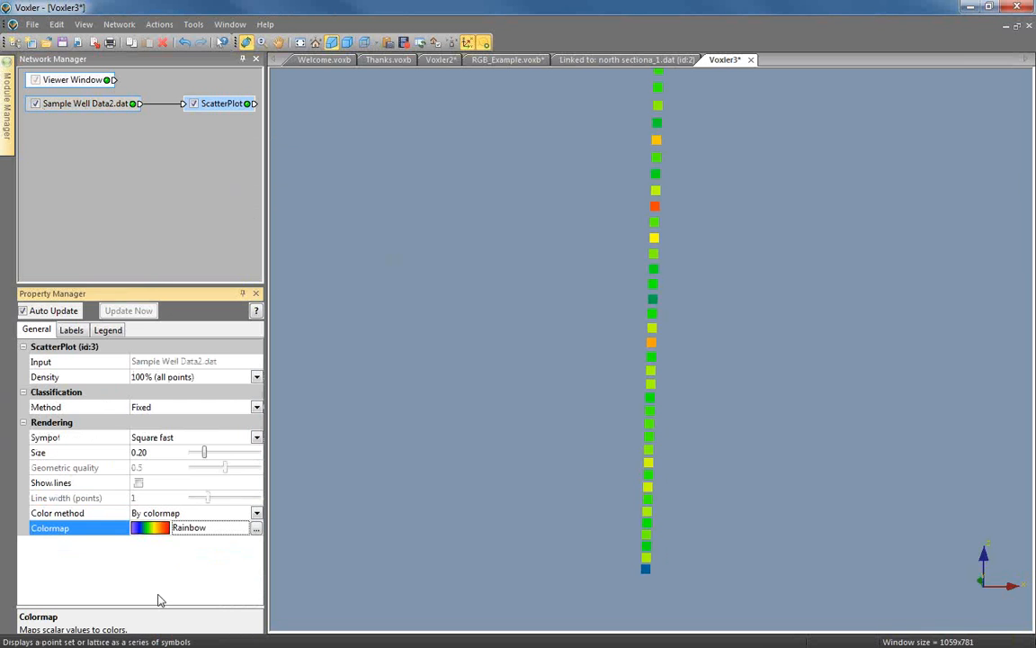
drag(504, 415, 551, 463)
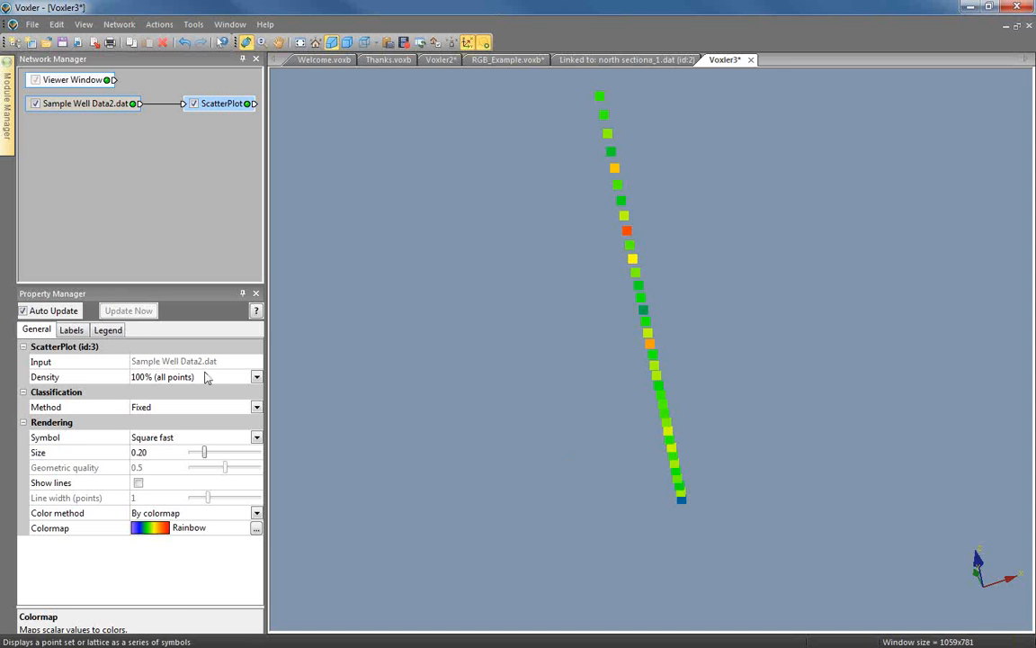
Open the worksheet of Sample Well Data2.dat and look through its editing and data commands.
click(115, 103)
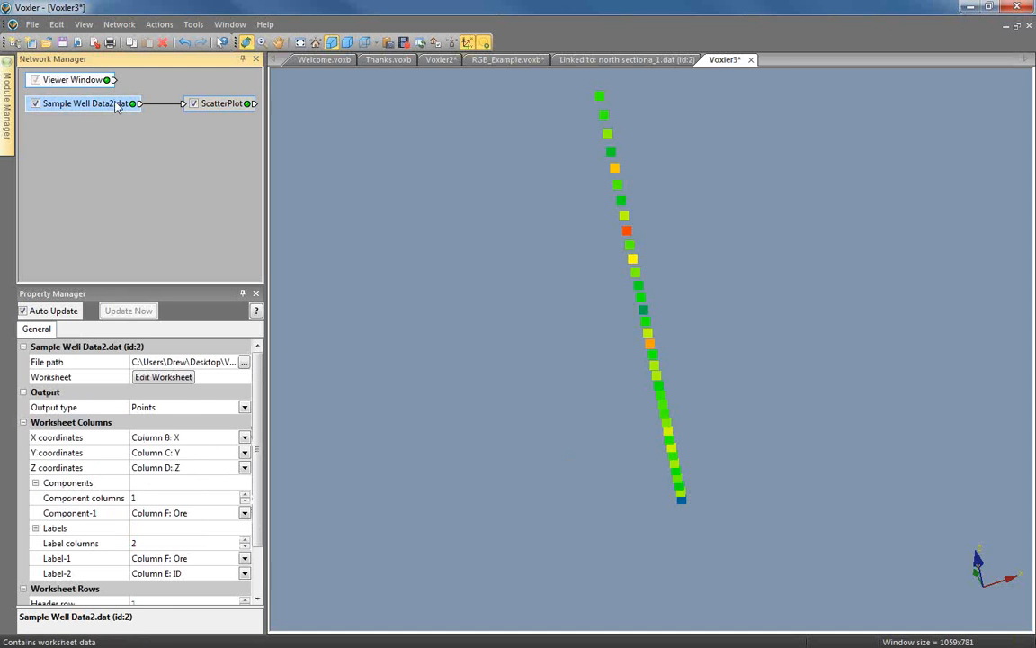
click(163, 377)
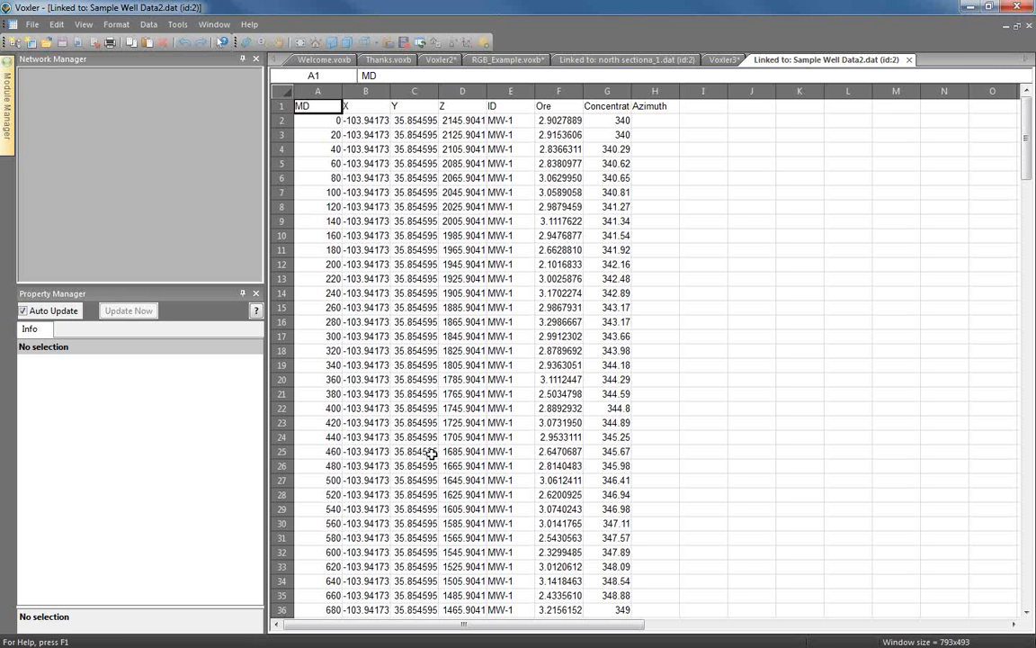
click(56, 24)
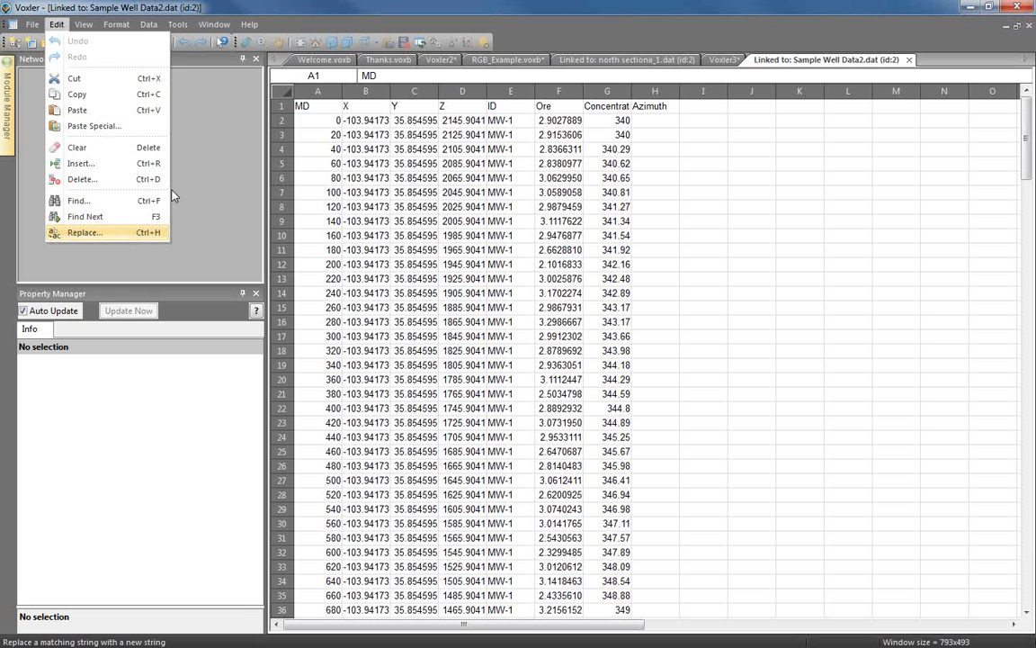
mouse_move(150, 25)
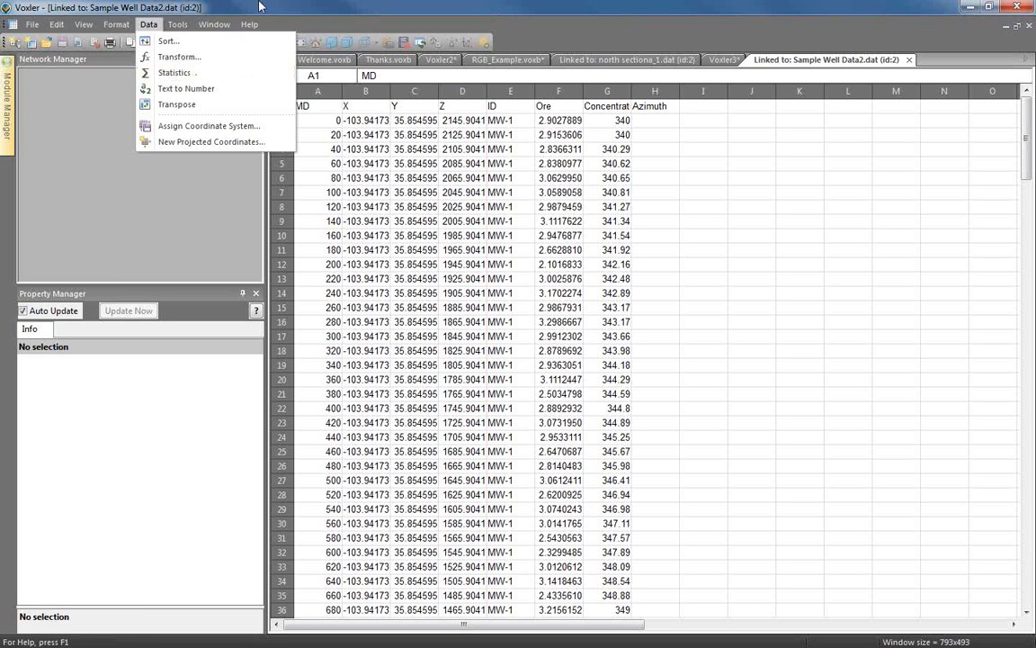
click(704, 221)
Compute statistics for worksheet columns A through G, adding Variance to the selected items and showing the results in a window.
click(322, 94)
drag(322, 94, 618, 92)
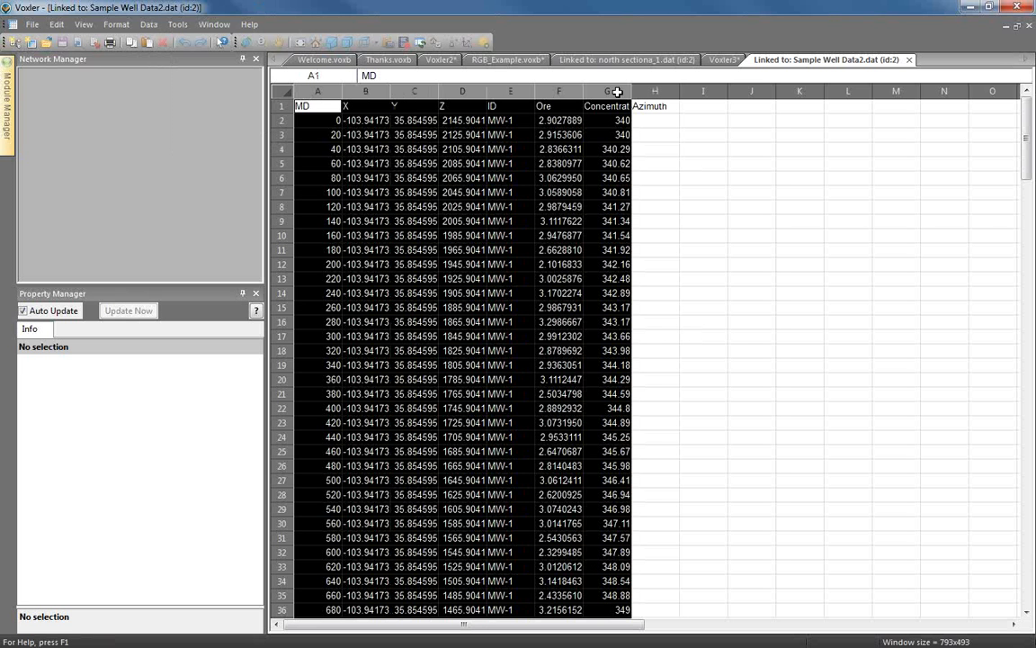
click(148, 25)
click(191, 74)
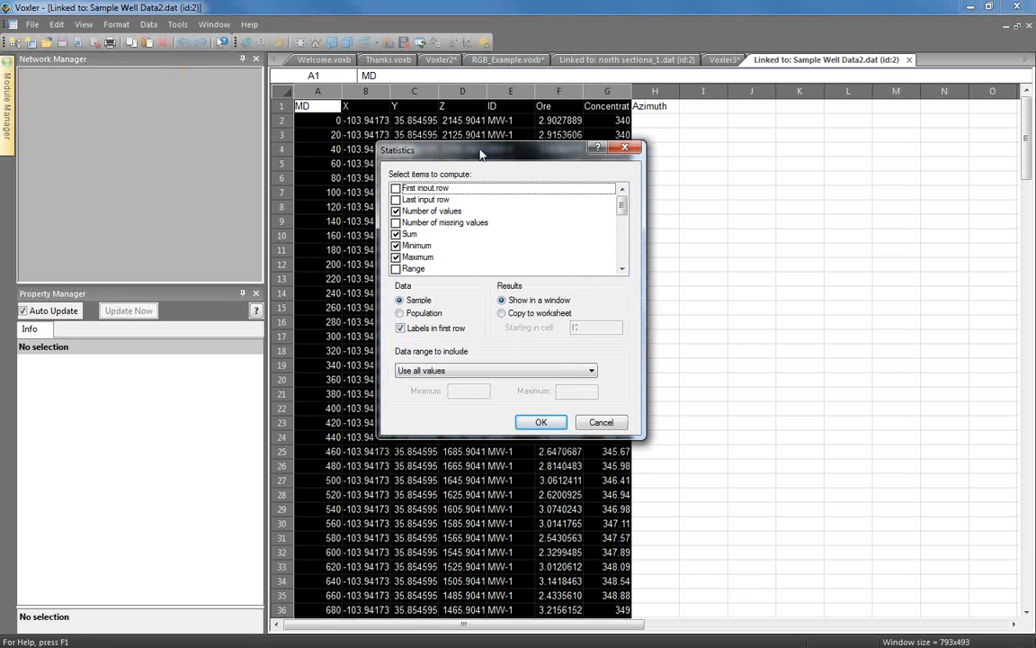
drag(622, 206, 630, 256)
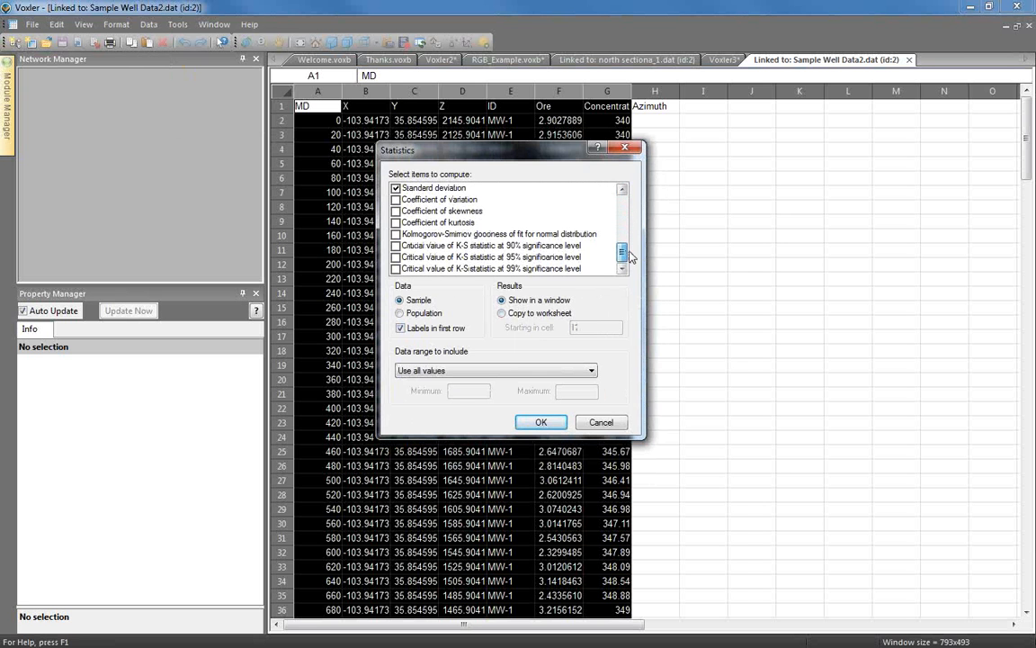
scroll(625, 249, up, 2)
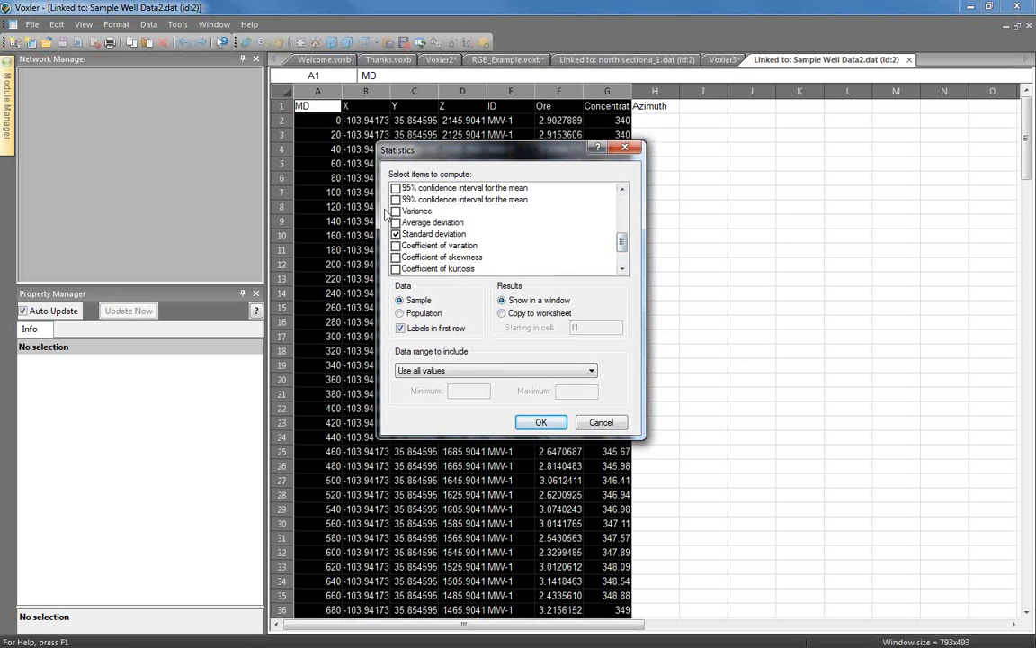
click(396, 210)
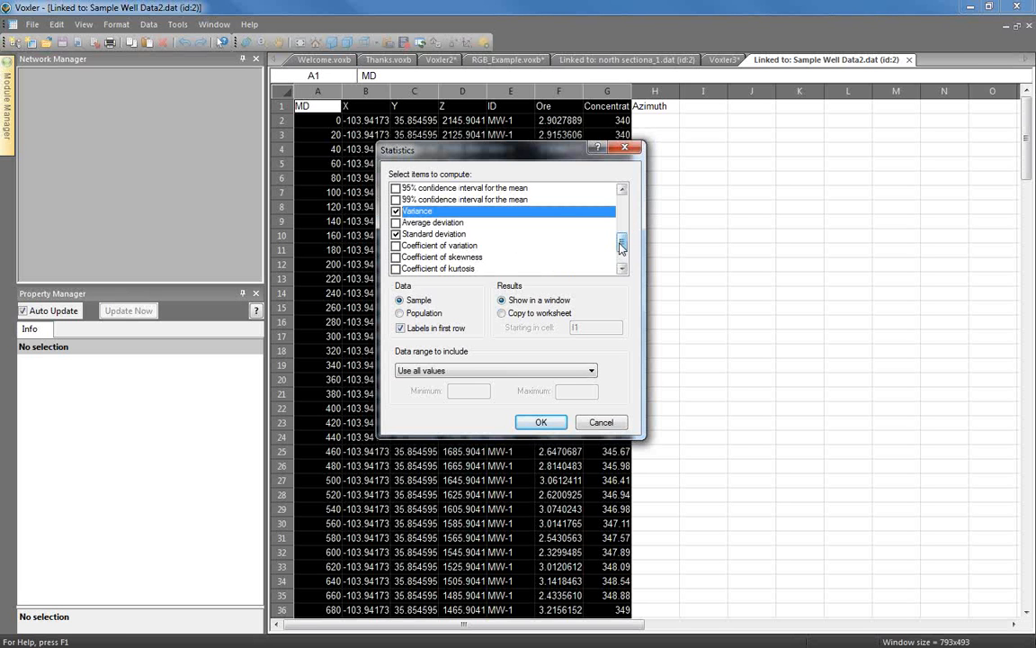
drag(622, 239, 626, 210)
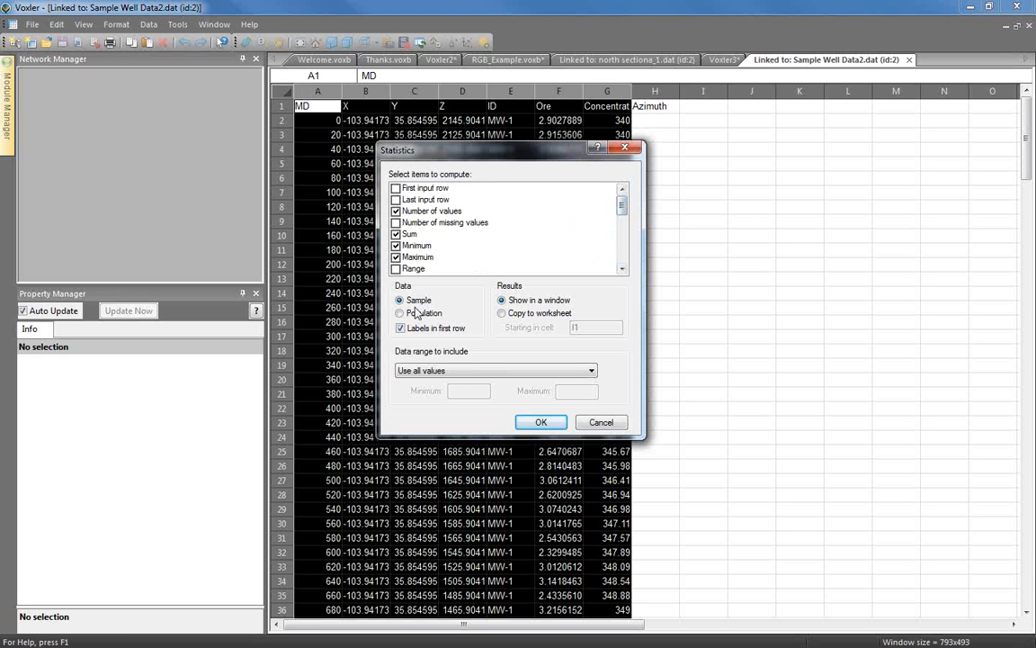
click(539, 422)
click(539, 423)
drag(504, 192, 502, 120)
mouse_move(462, 350)
mouse_down()
mouse_move(627, 349)
mouse_move(454, 350)
mouse_up()
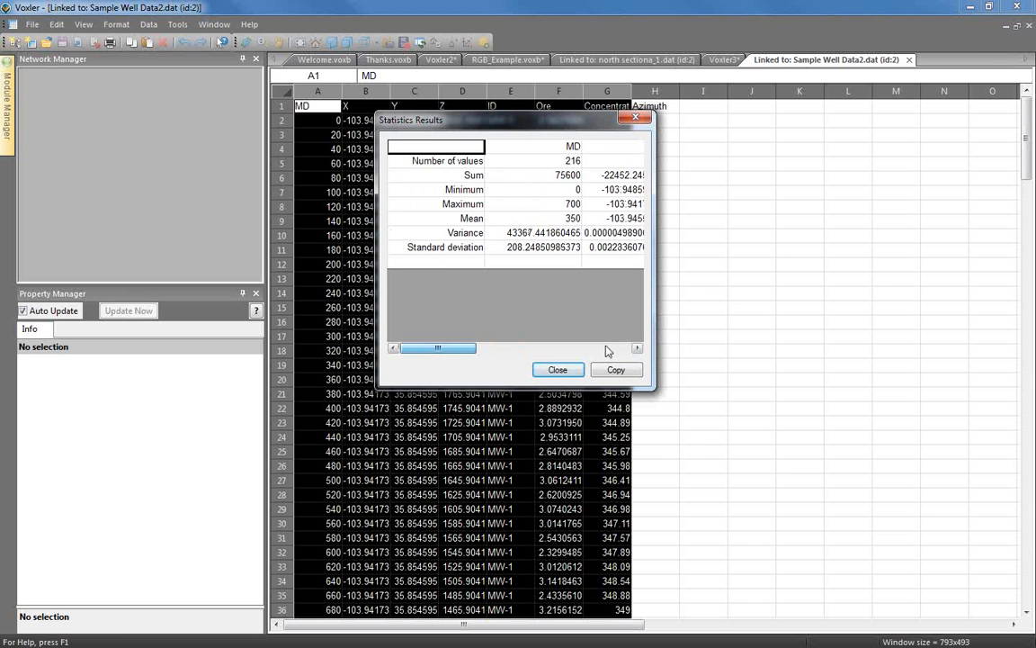
Copy the statistics results and paste them into the worksheet starting at cell N1.
click(617, 370)
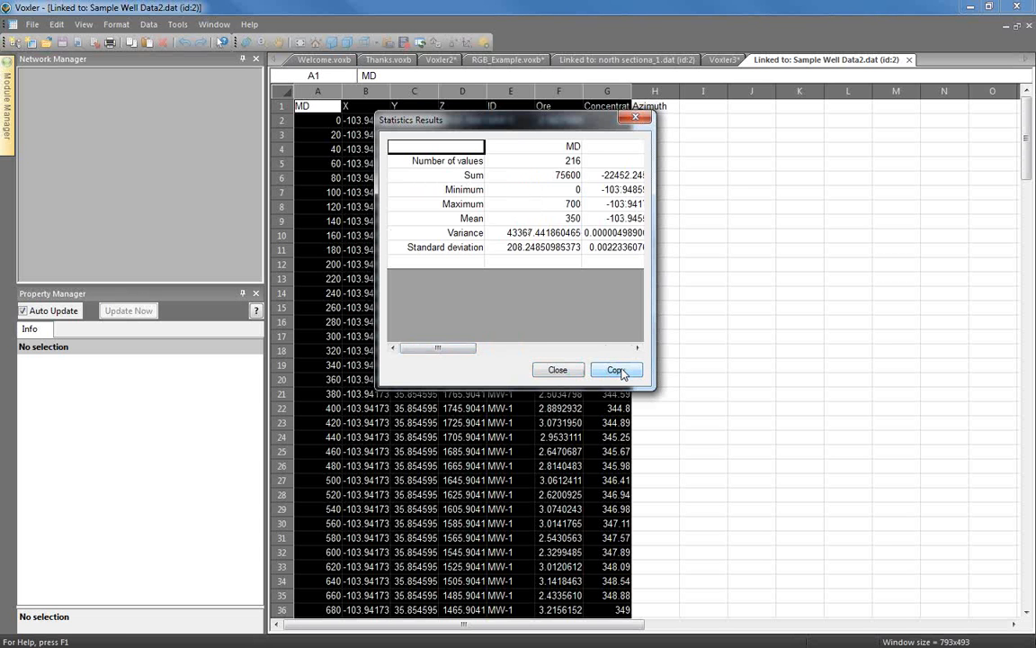
click(557, 370)
click(940, 106)
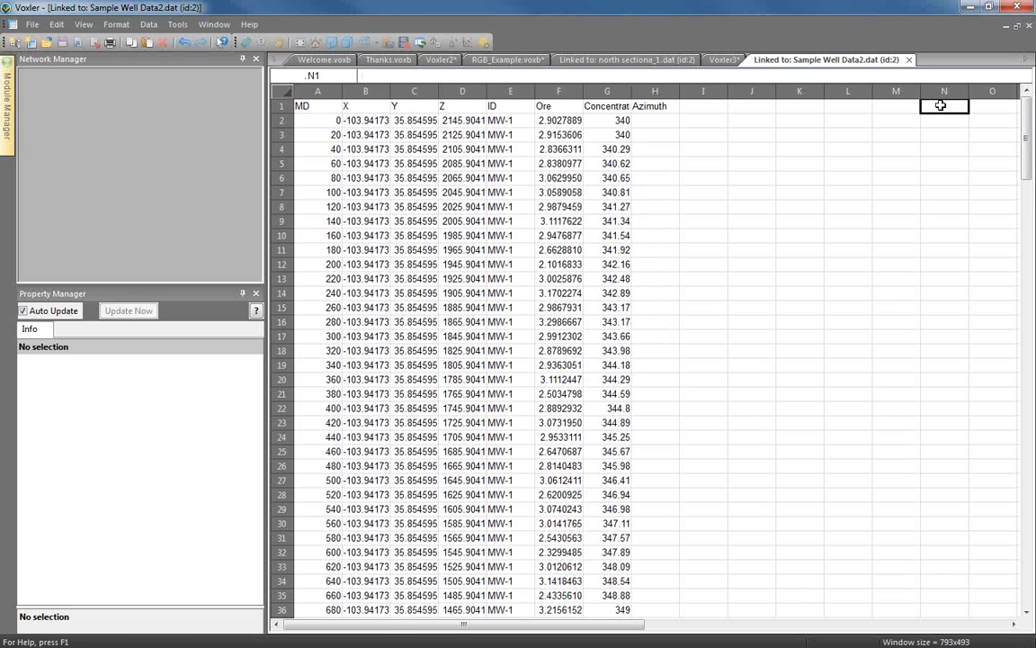
right_click(940, 105)
click(945, 141)
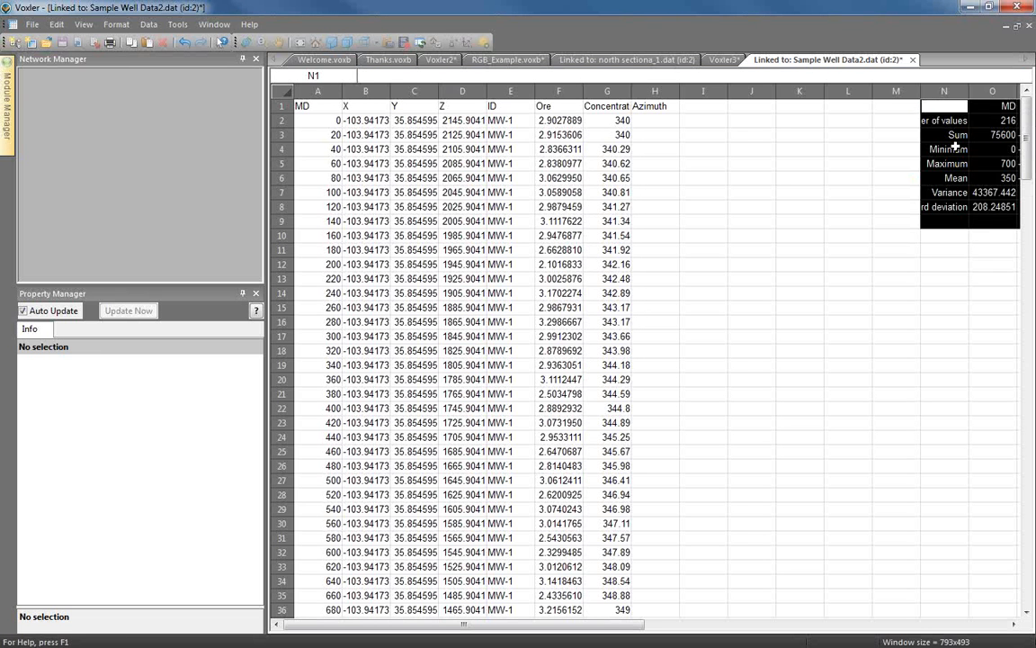
Widen column N to fit the full statistics labels and deselect the pasted block.
drag(599, 624, 777, 635)
drag(535, 93, 464, 97)
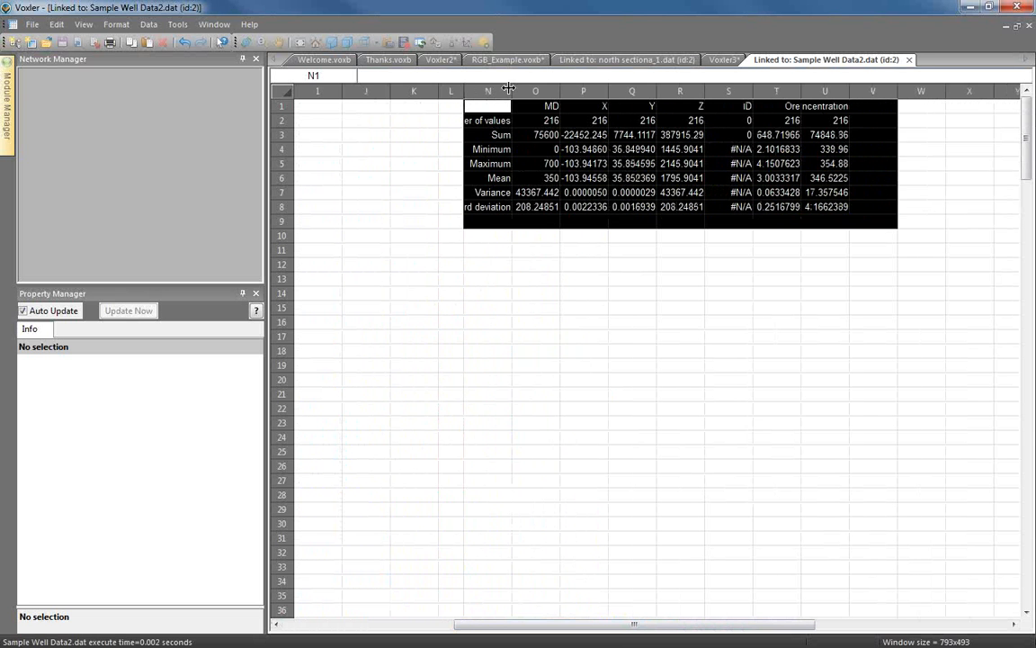
double_click(567, 91)
click(739, 365)
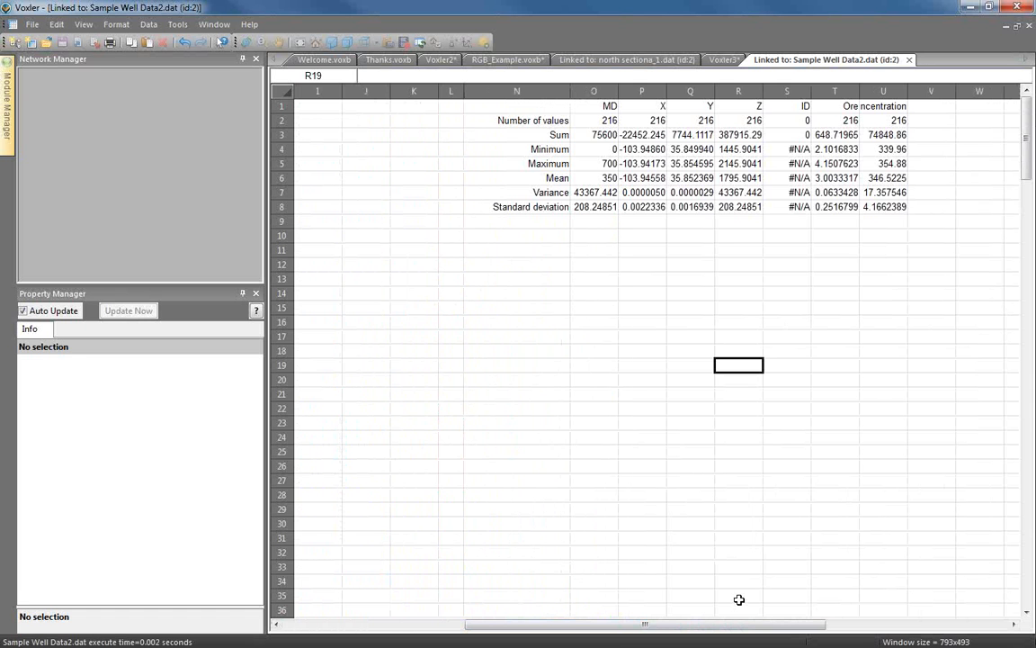
drag(555, 625, 360, 632)
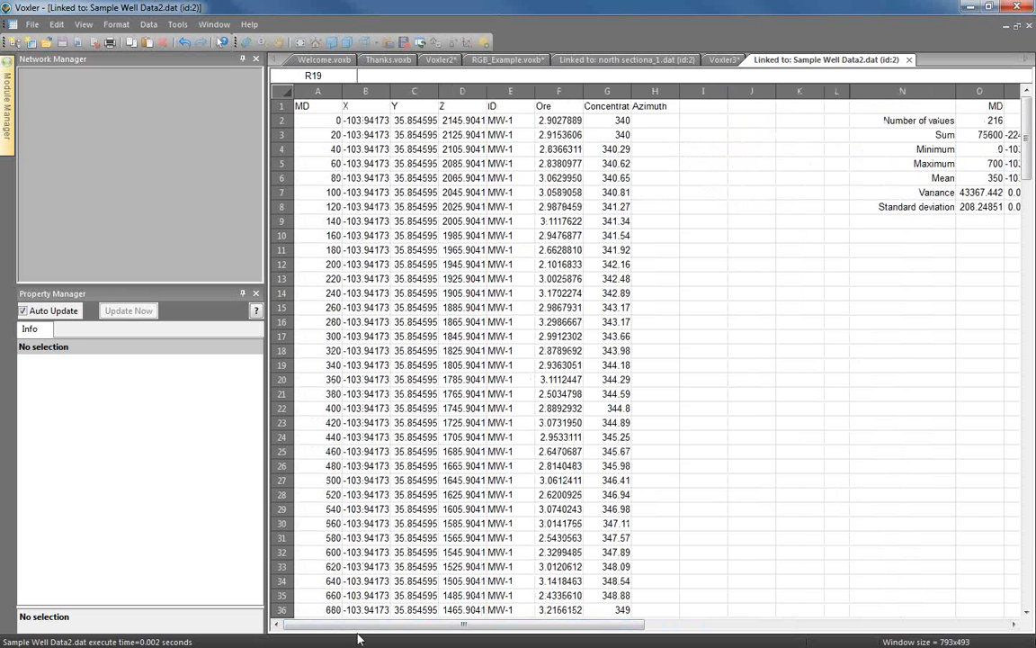
View the well scatter plot in the Voxler3 project from another angle, and return to the well data worksheet.
click(724, 59)
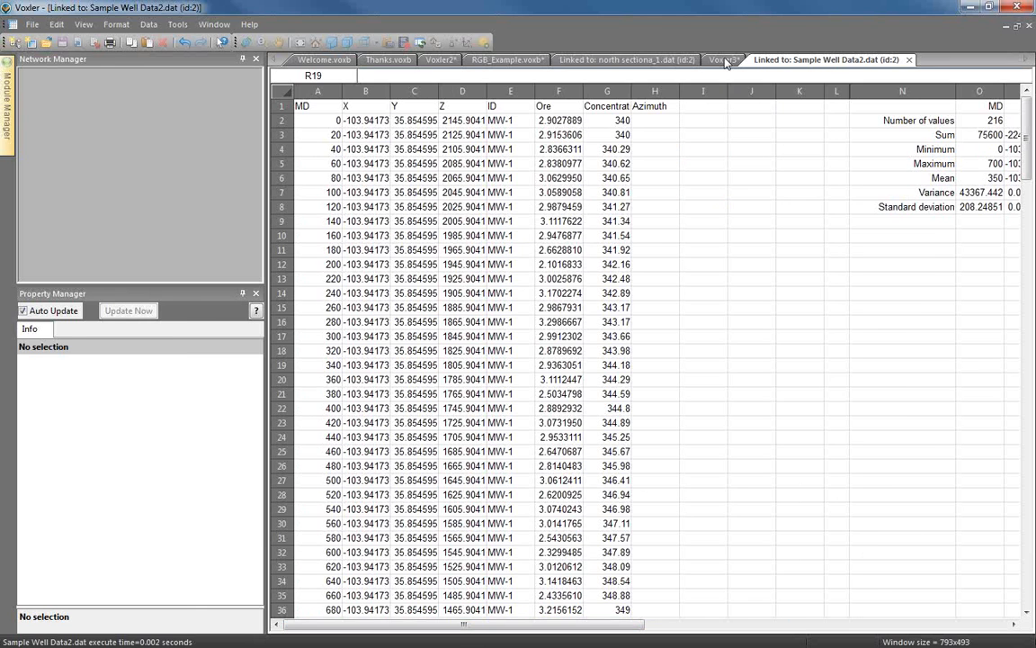
drag(676, 364, 739, 393)
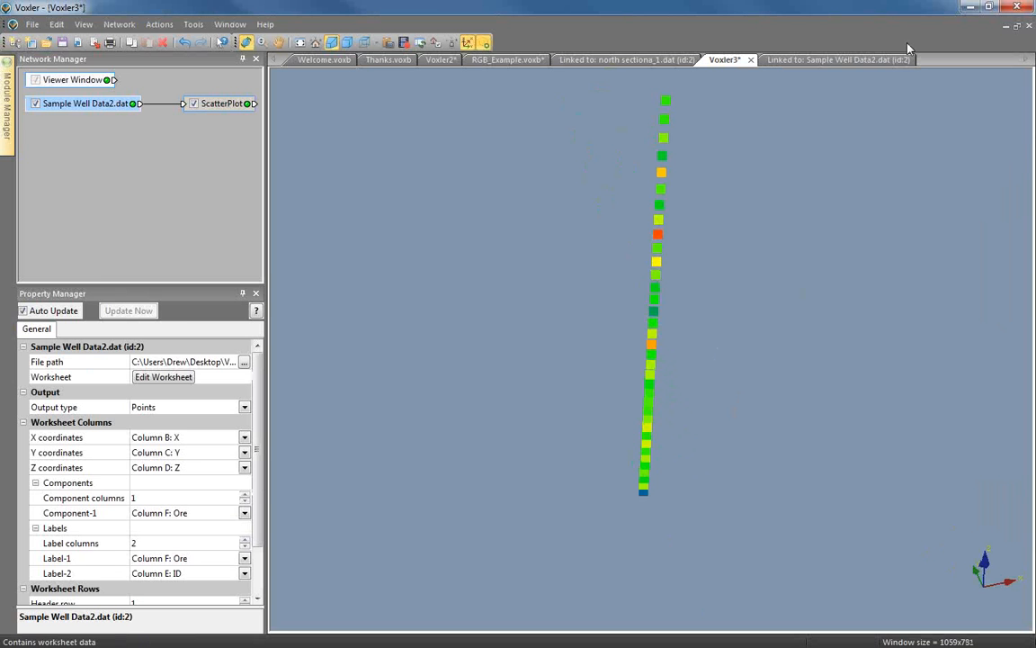
click(869, 60)
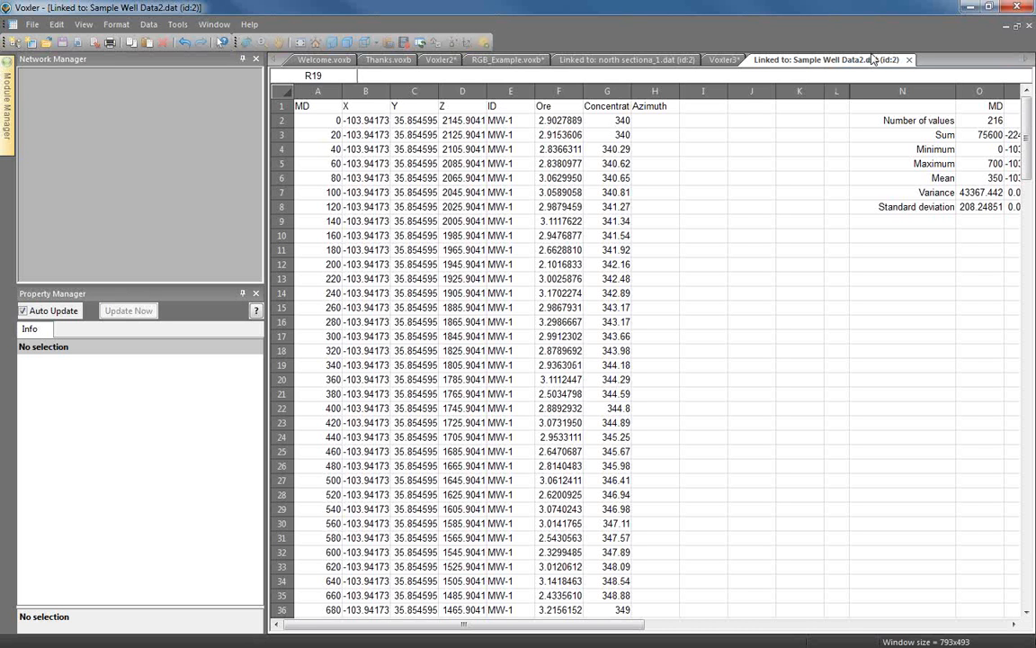
Start a new coordinate projection for columns B and C, with World Geodetic System 1984 as the source coordinate system.
click(148, 25)
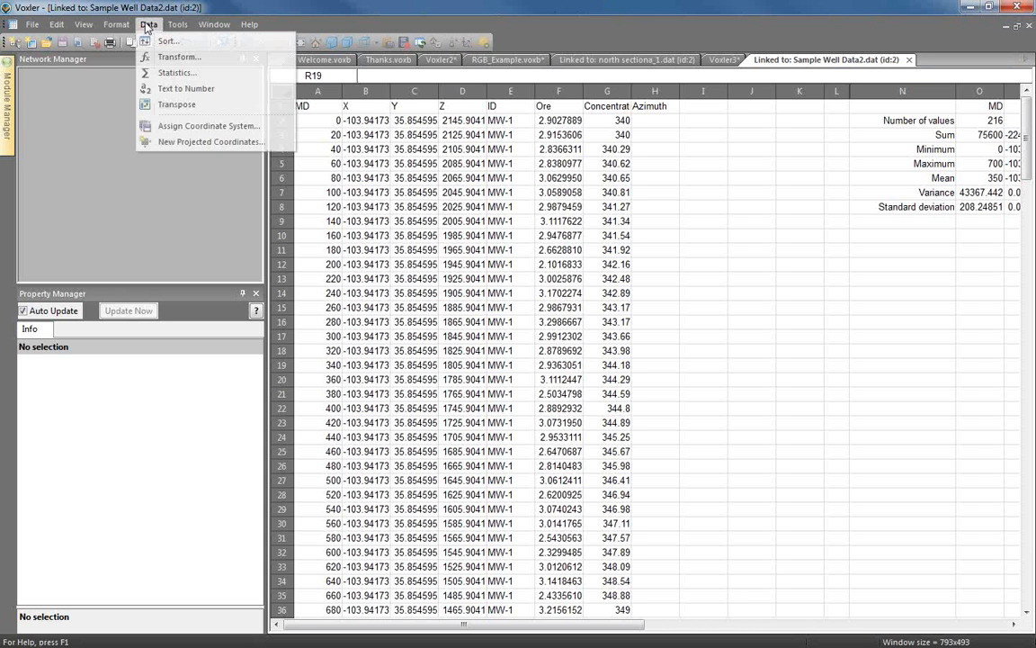
click(268, 142)
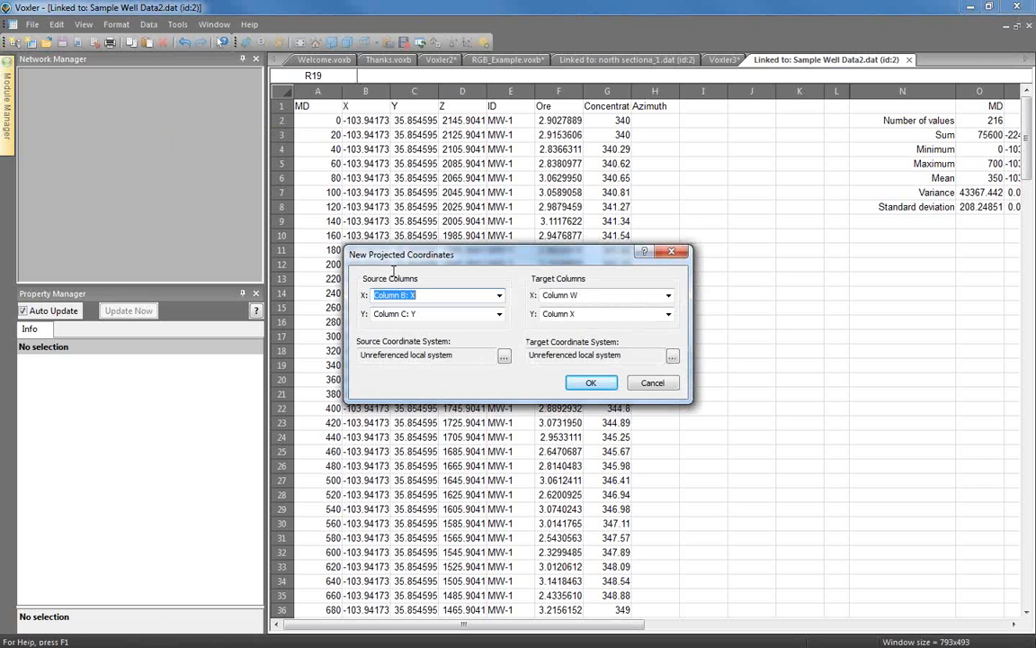
drag(493, 252, 538, 172)
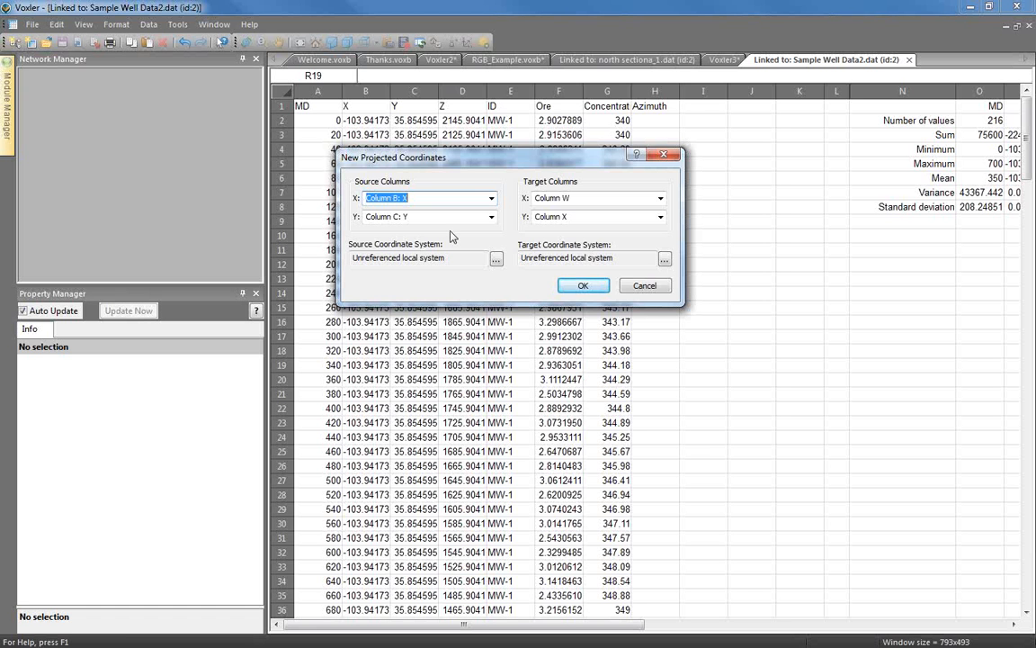
click(495, 259)
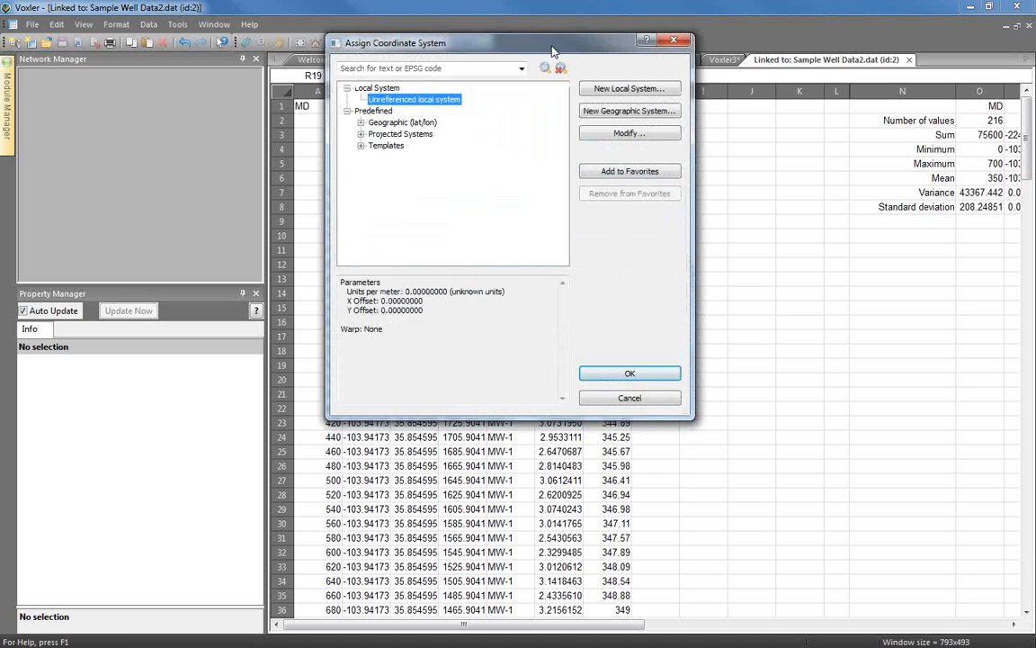
drag(553, 49, 553, 92)
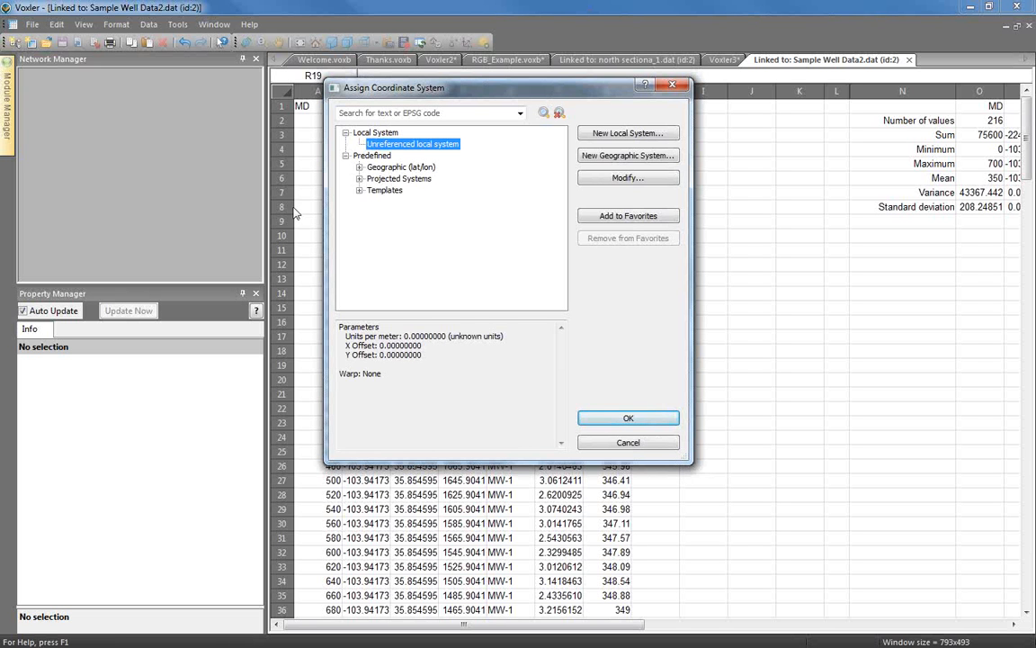
click(359, 168)
drag(562, 149, 585, 289)
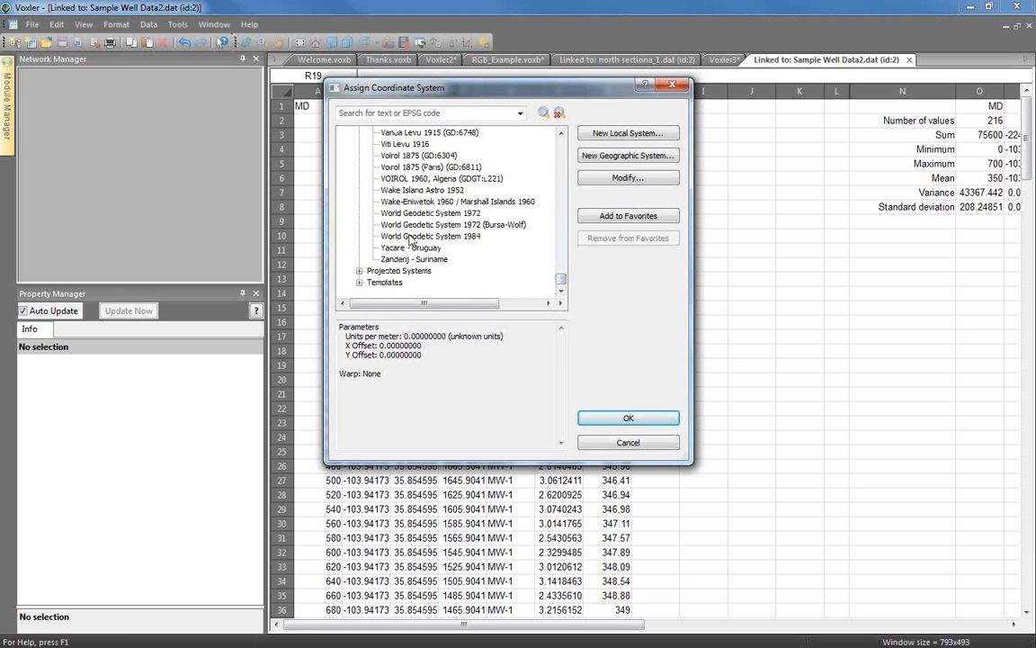
click(416, 237)
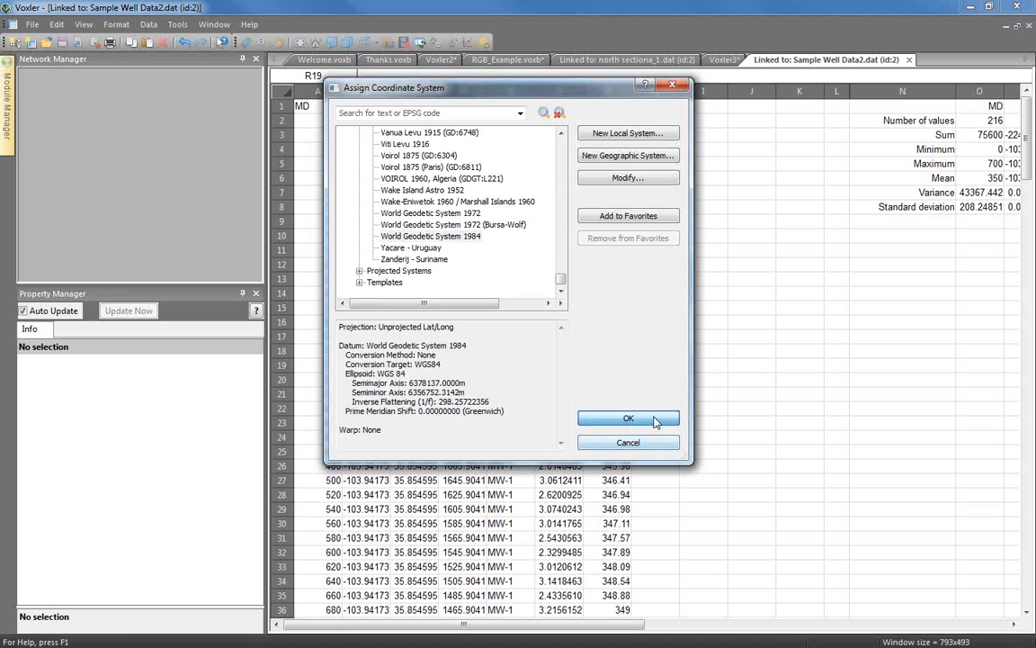
click(621, 419)
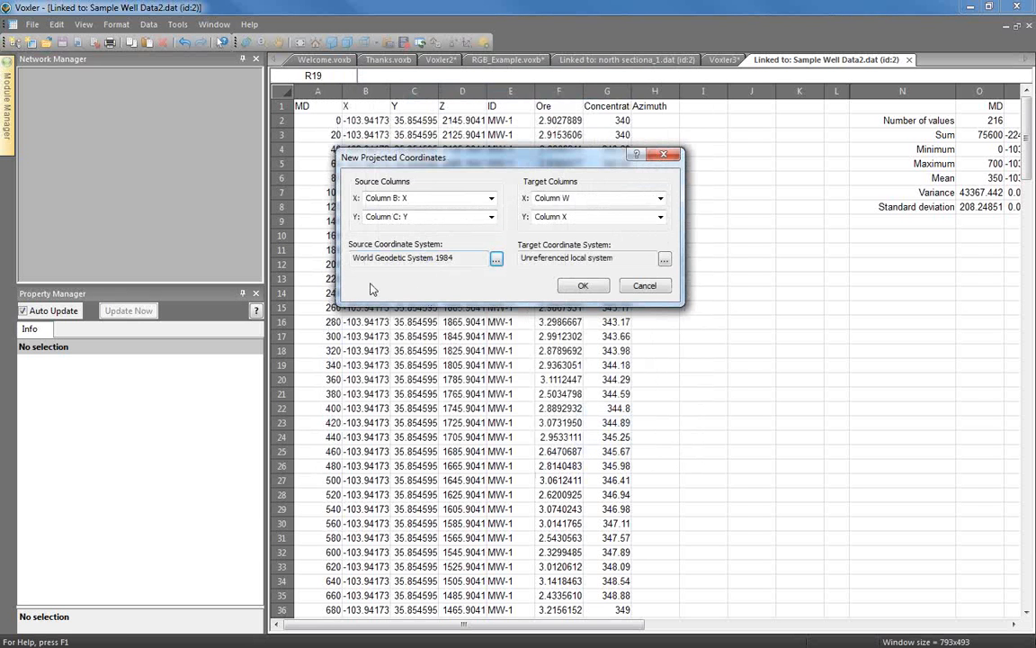
Set the target columns for the projected coordinates to Column I for X and Column J for Y.
click(660, 198)
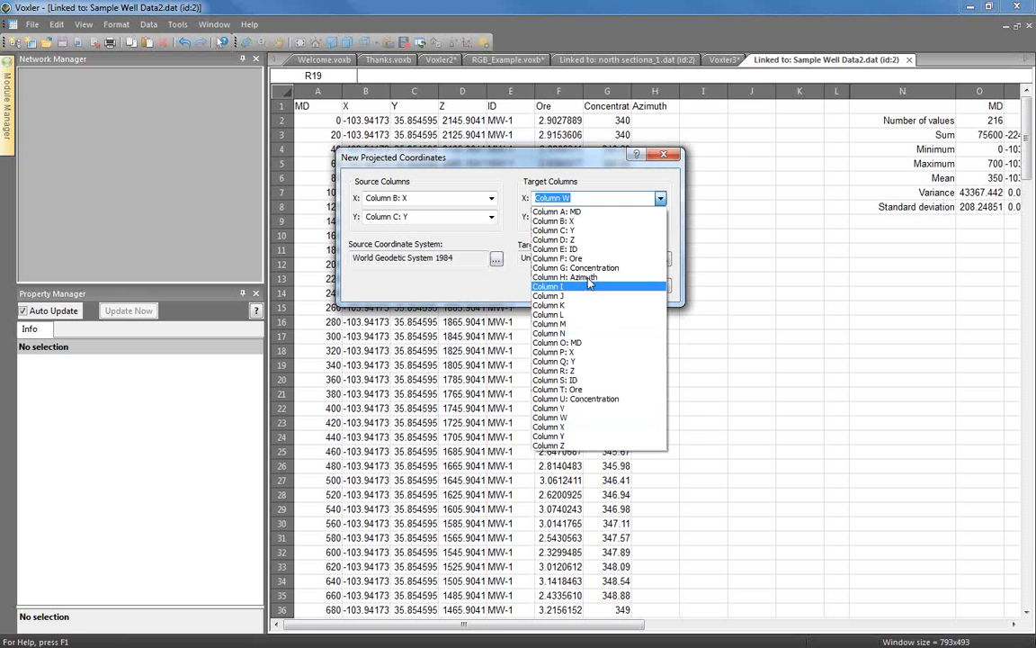
click(567, 289)
click(661, 217)
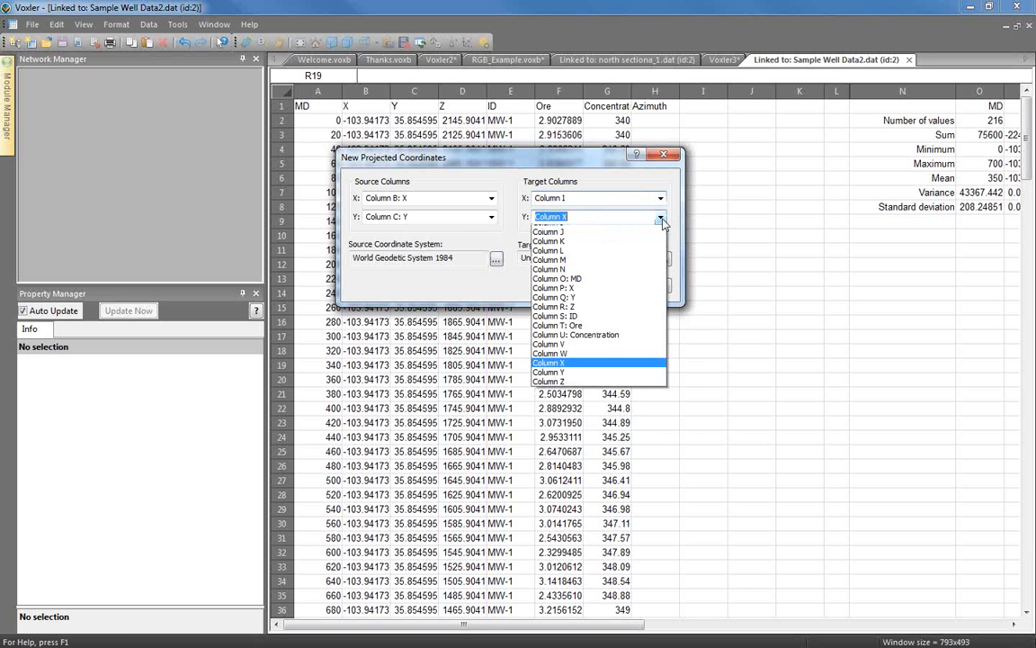
click(619, 315)
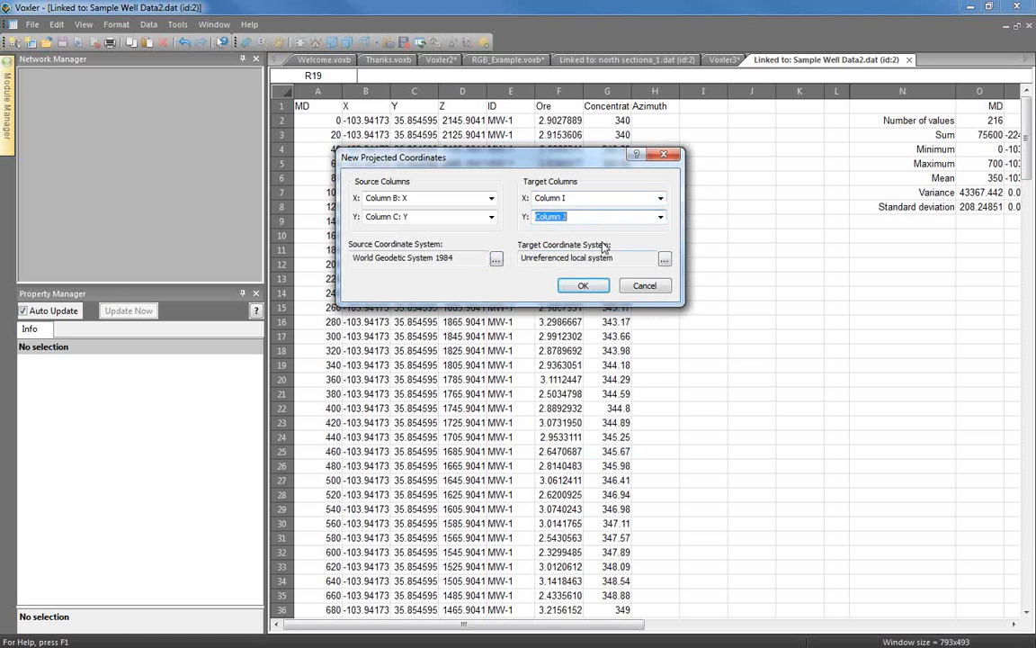
Assign State Plane 1927 - Arizona East (Meters) as the target coordinate system of the projection.
click(665, 260)
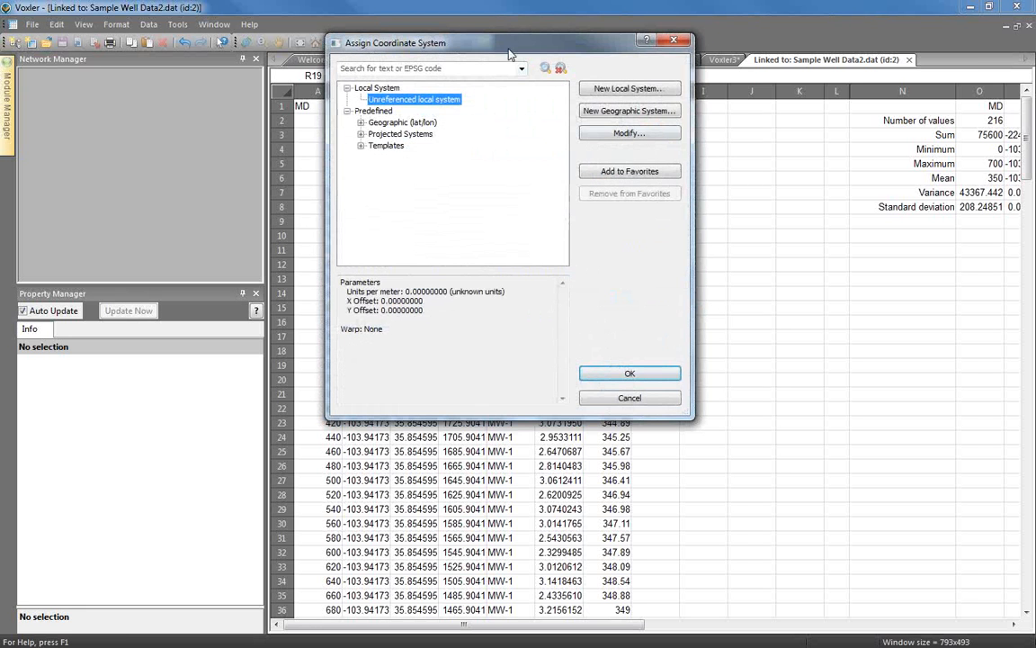
drag(457, 38, 508, 84)
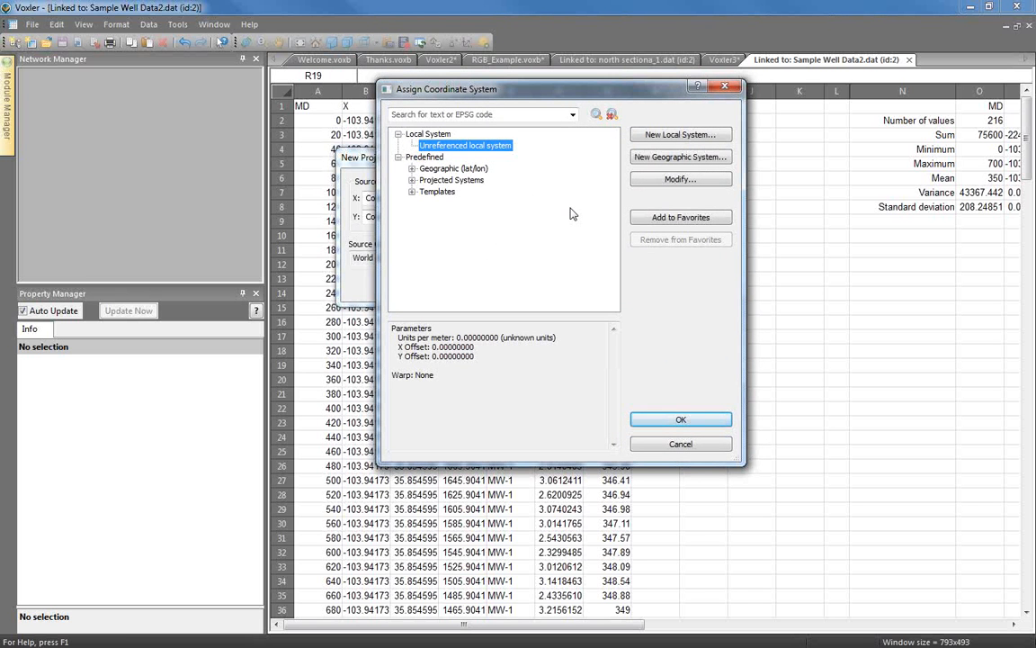
click(412, 180)
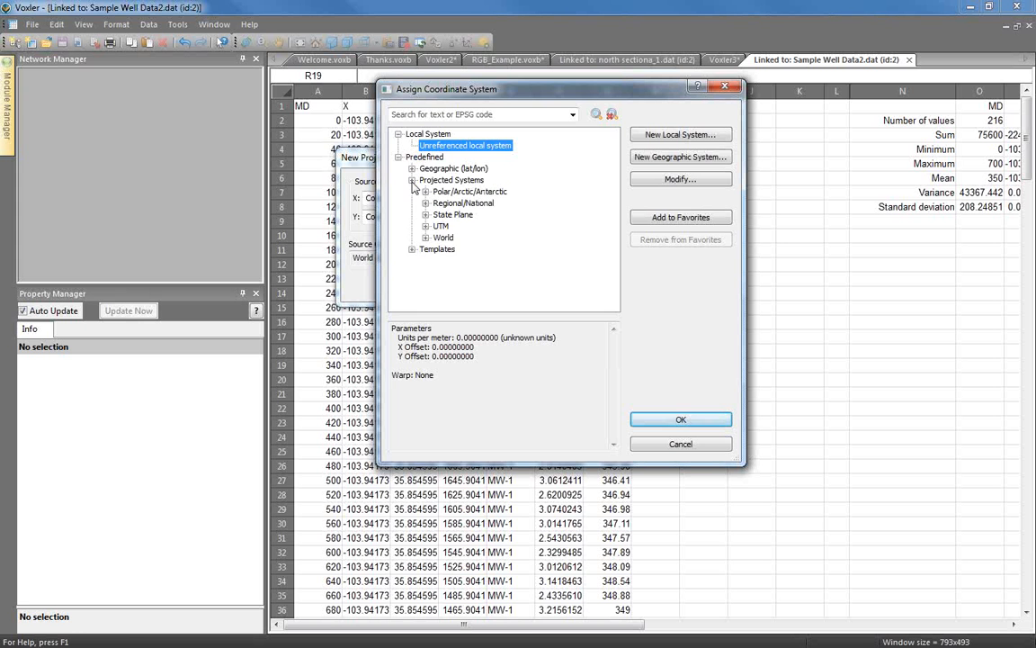
click(426, 214)
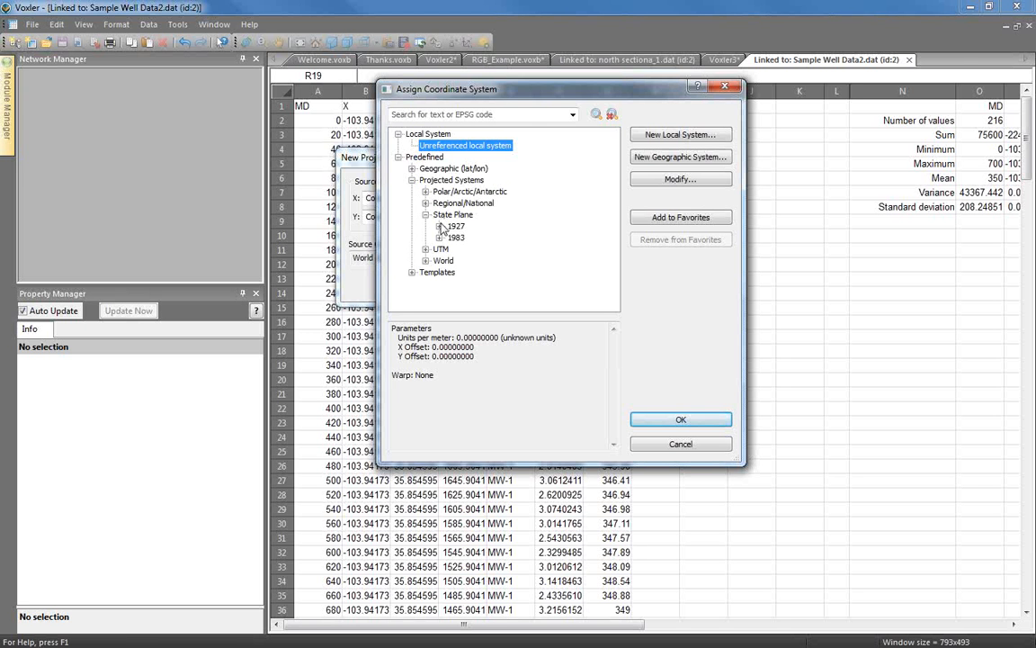
click(439, 226)
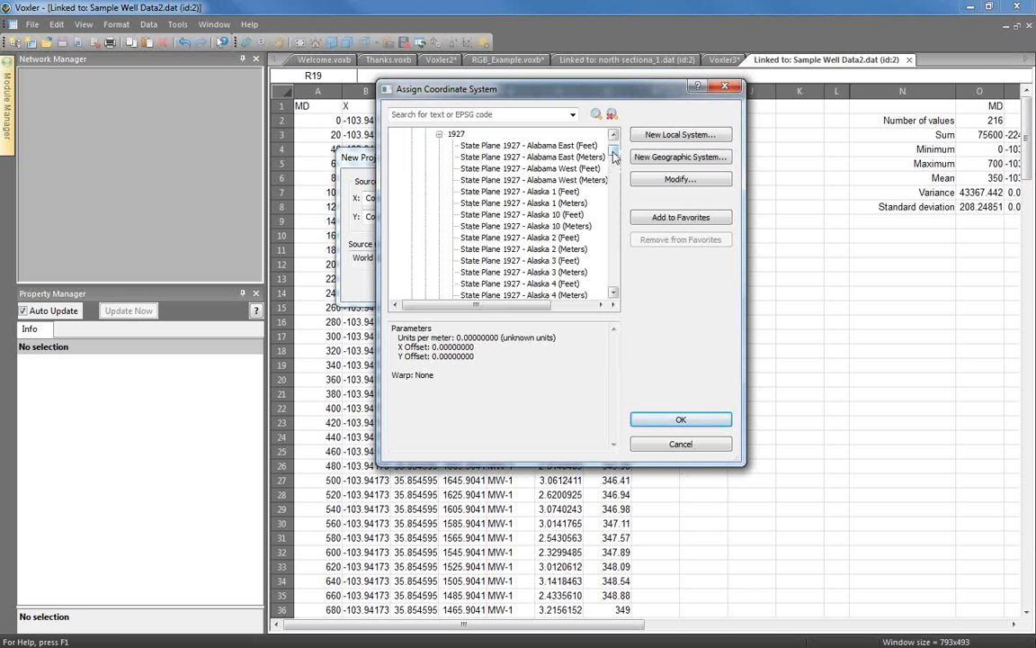
drag(615, 156, 617, 167)
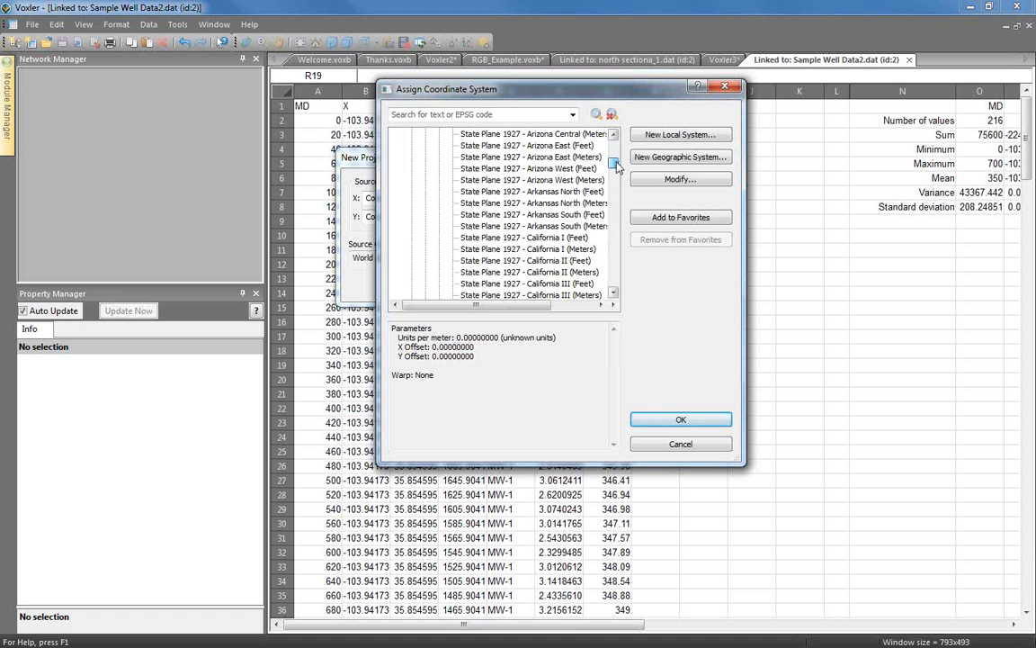
scroll(558, 150, up, 2)
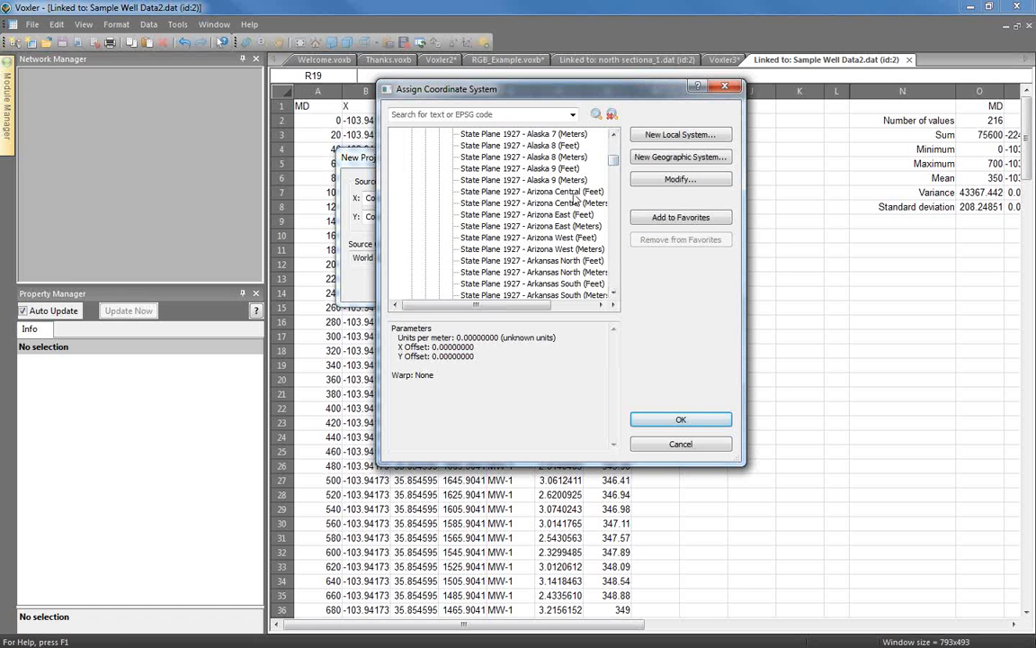
click(559, 227)
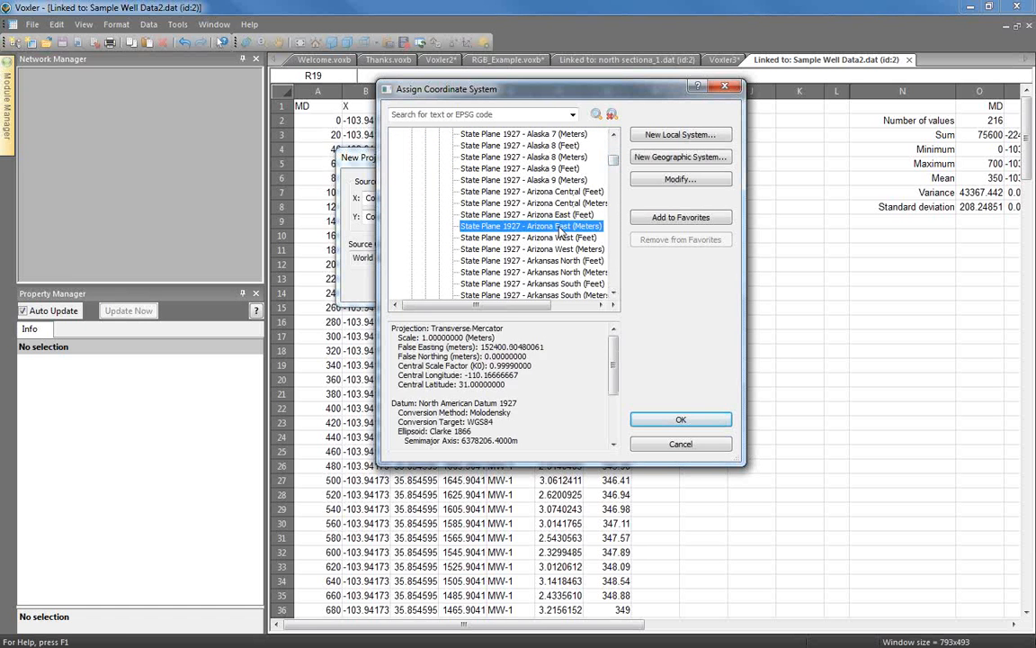
click(700, 425)
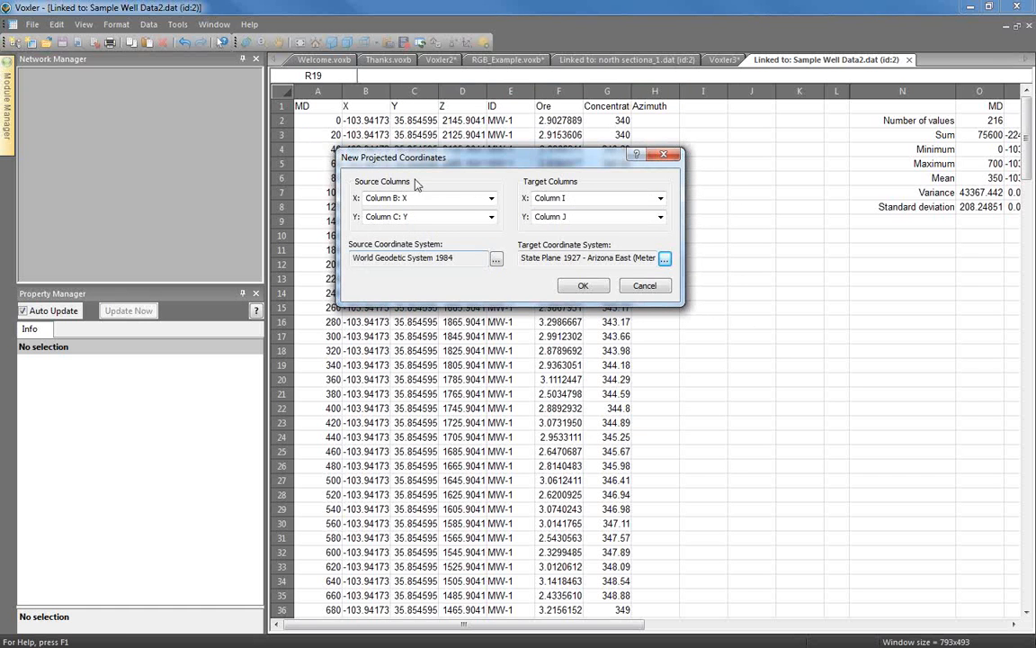
Run the projection and widen columns I and J to fit the full projected coordinates.
drag(507, 170, 515, 189)
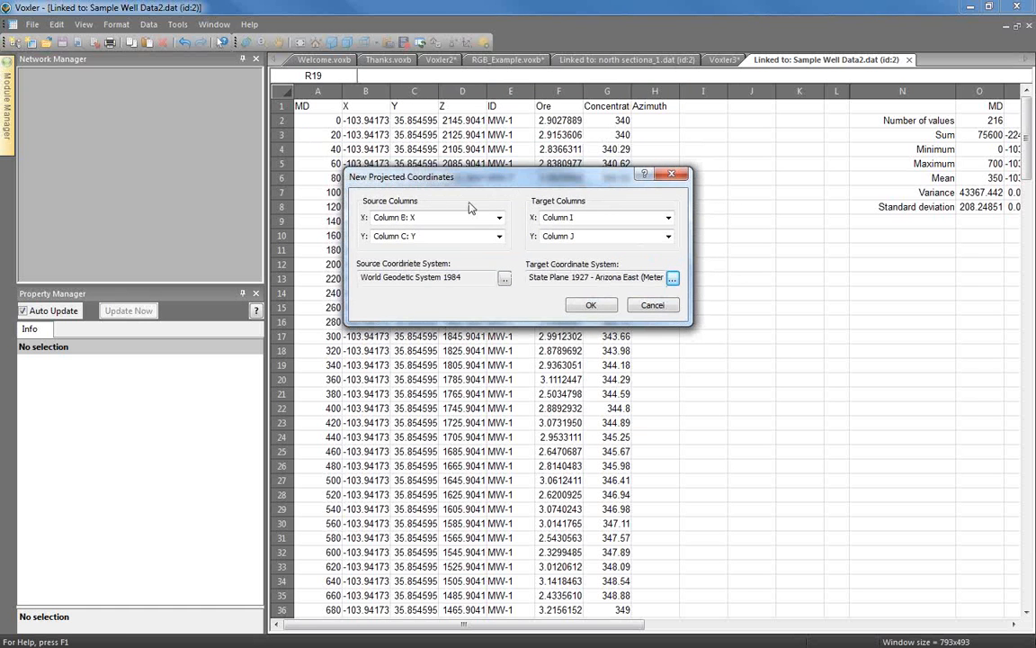
click(595, 306)
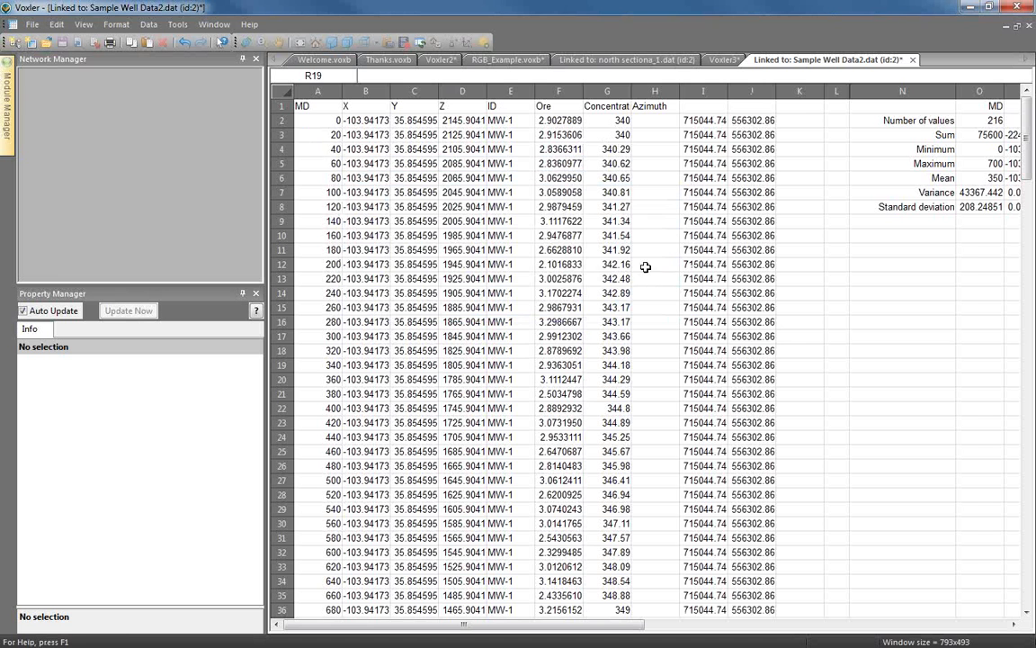
double_click(727, 91)
double_click(797, 90)
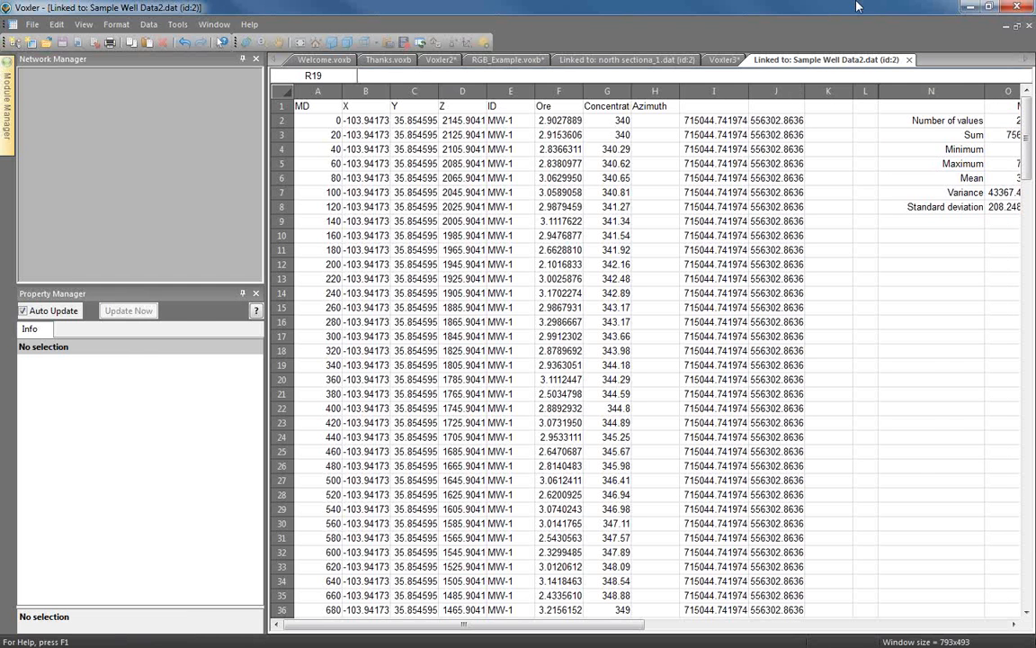
In the Voxler3 project, set the Sample Well Data2.dat X coordinates to Column I and the Y coordinates to Column J.
click(724, 59)
click(116, 107)
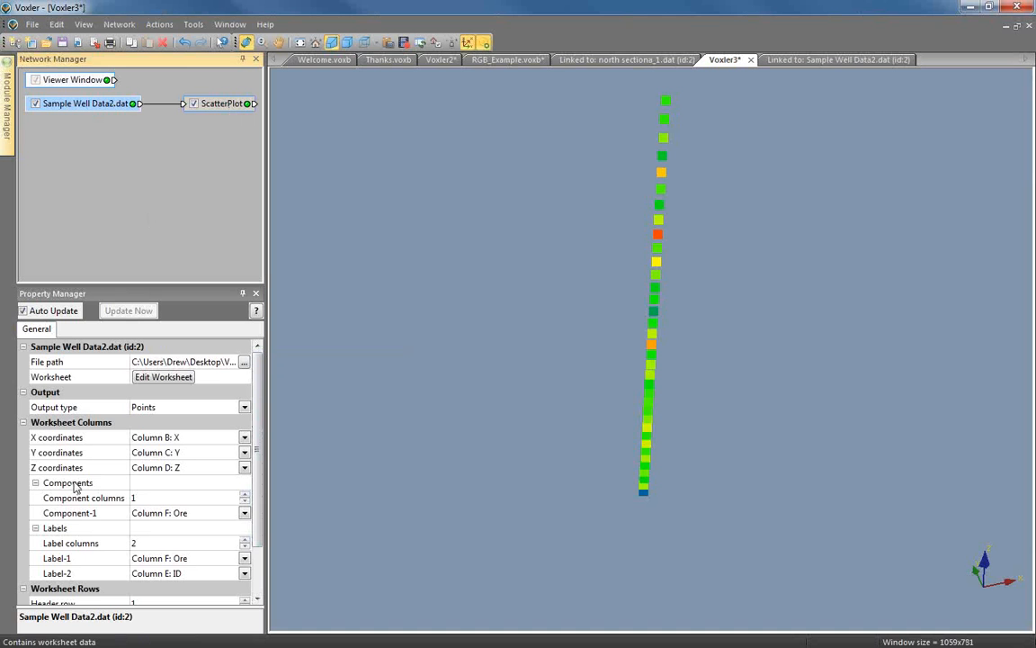
click(190, 438)
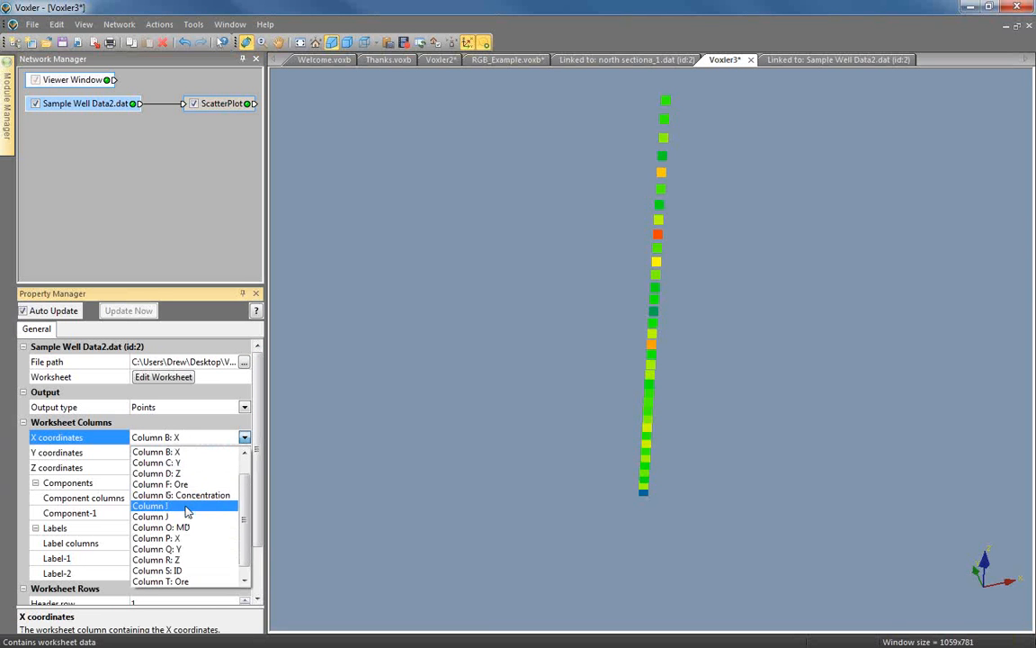
click(186, 508)
click(198, 454)
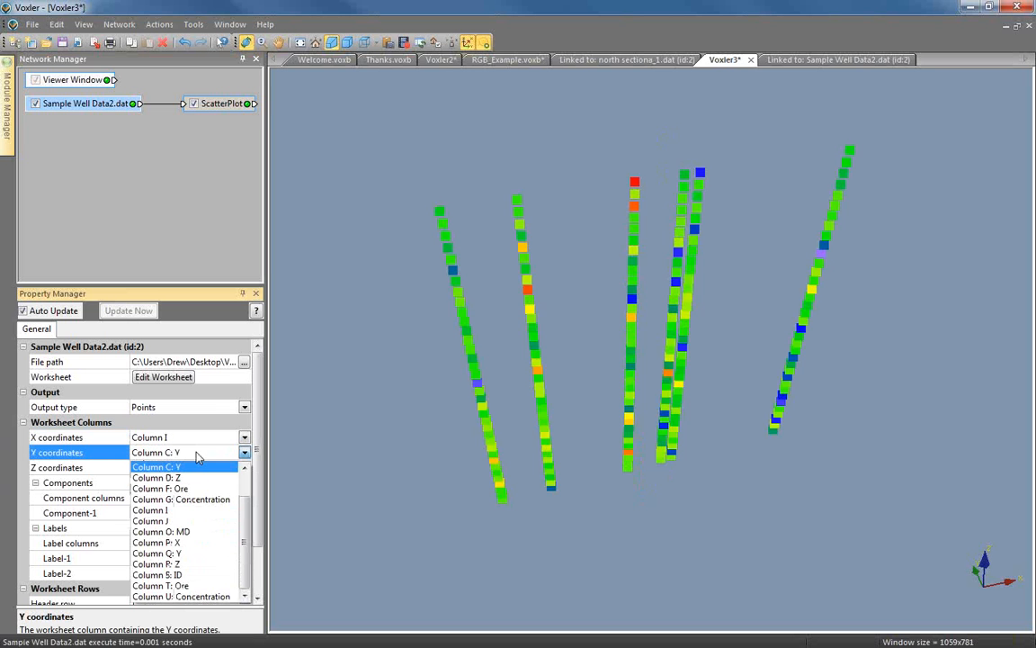
click(166, 521)
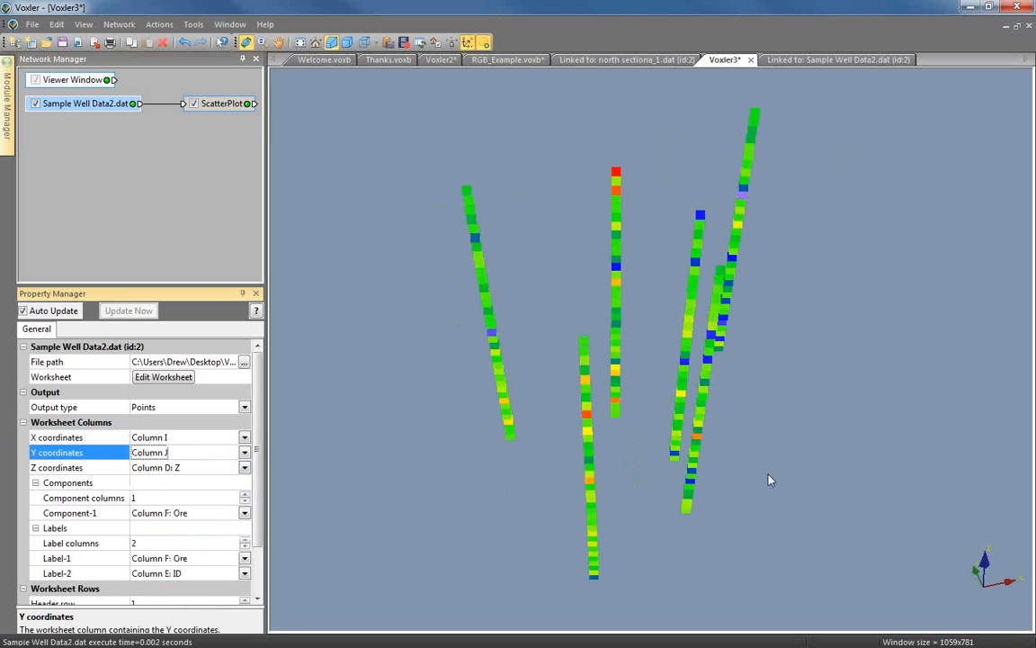
drag(842, 476, 835, 441)
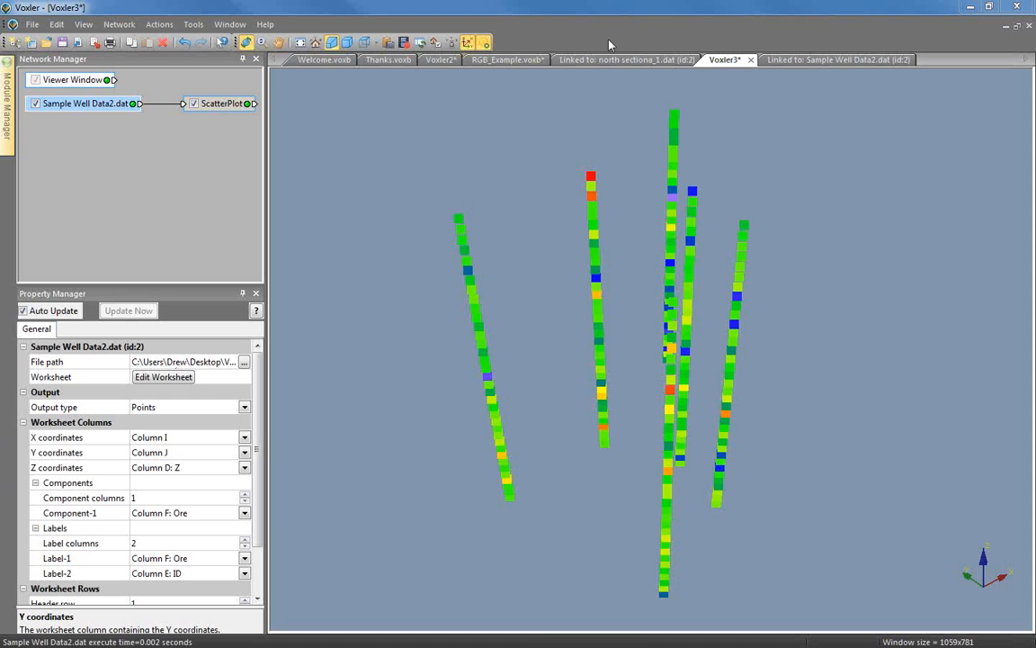
click(801, 60)
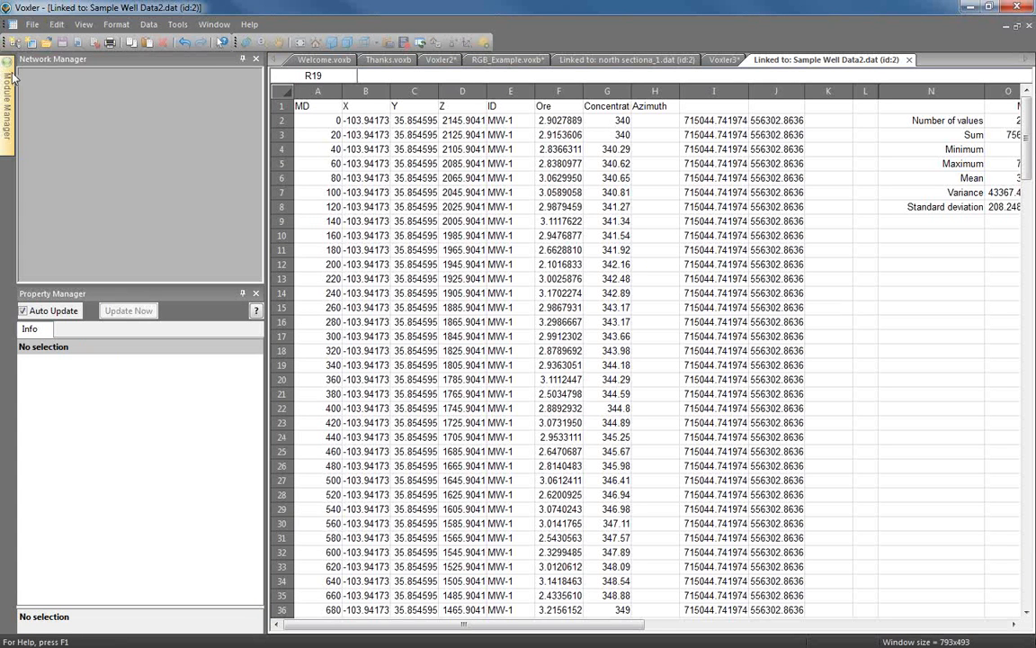
click(33, 25)
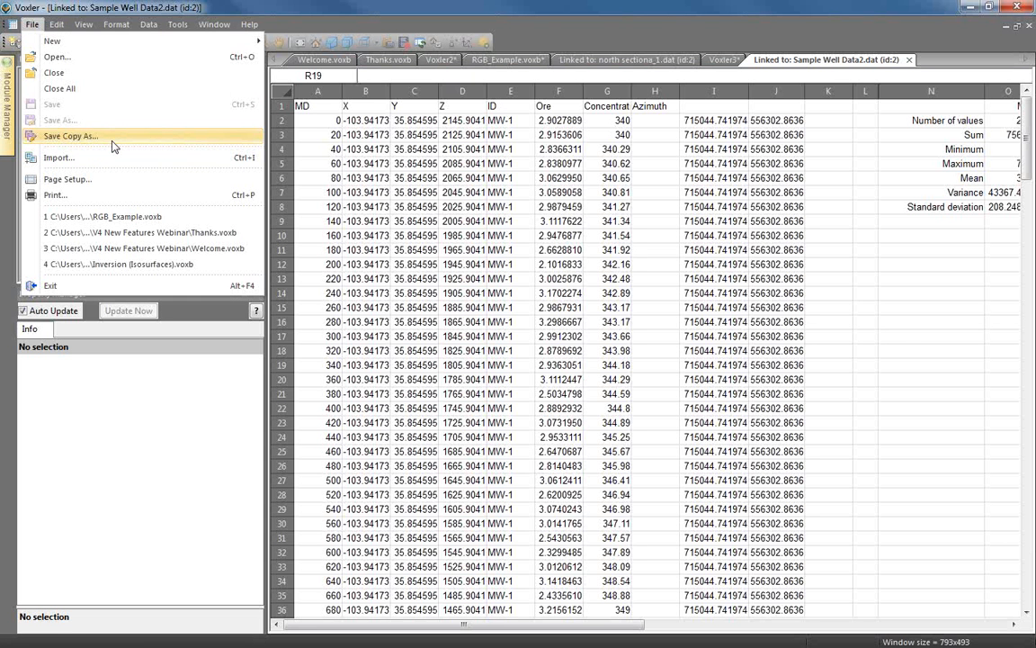
click(309, 11)
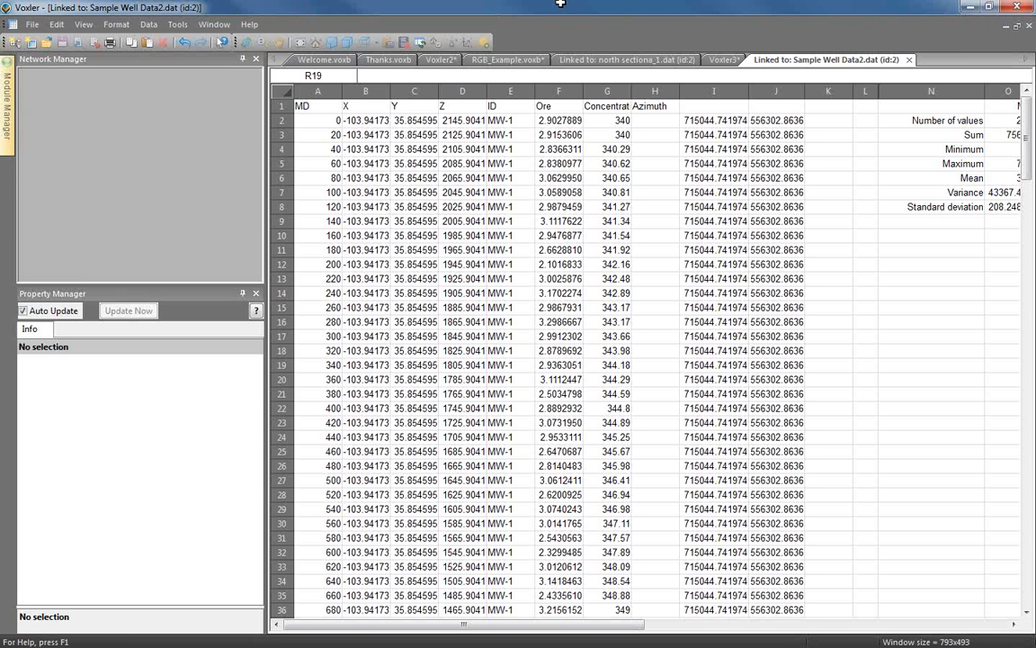
click(461, 91)
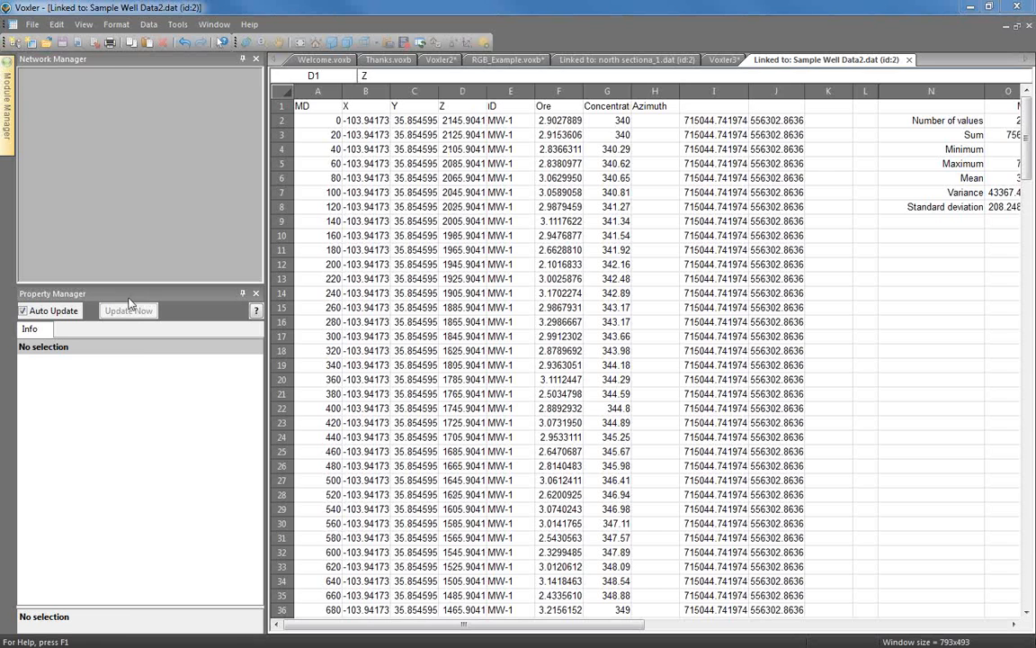
click(732, 60)
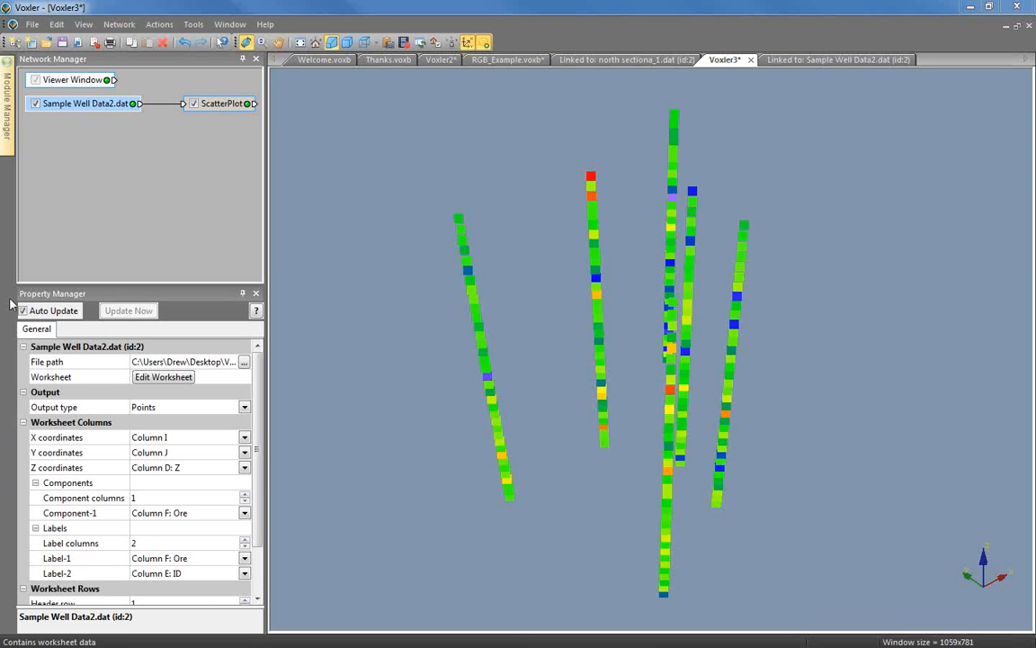
Open the Draping_Example.voxb project from the V4 New Features Webinar folder.
click(31, 24)
click(55, 57)
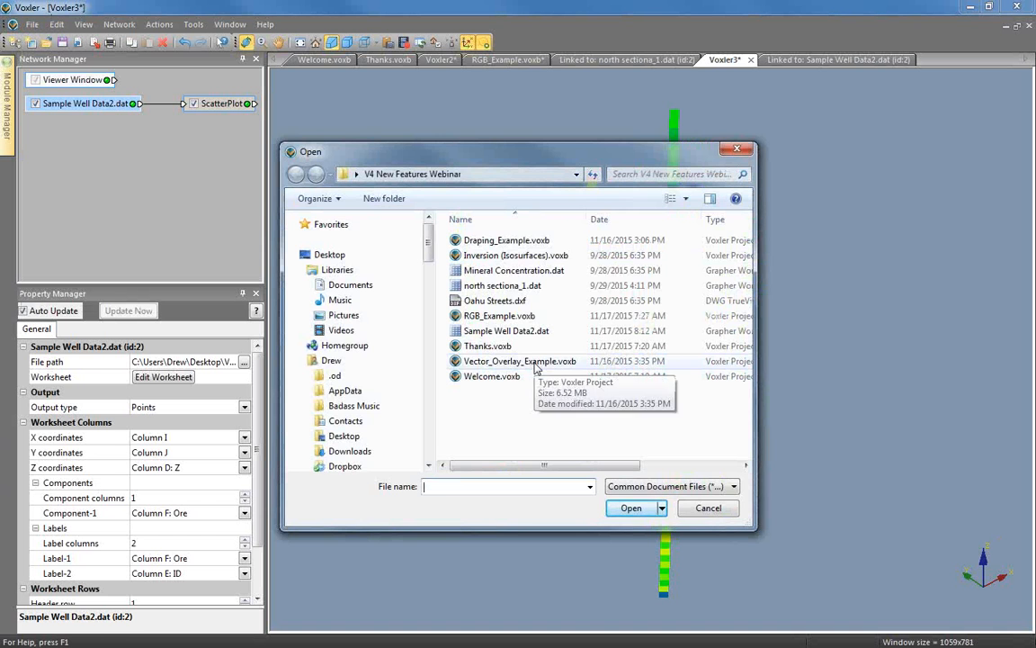
click(492, 239)
click(631, 507)
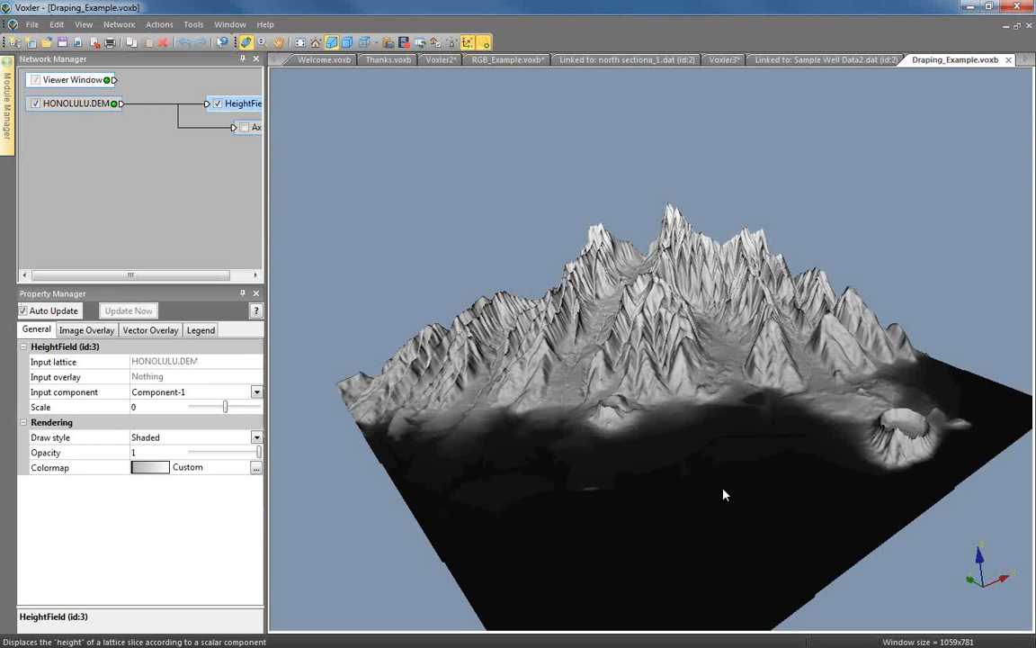
Apply the Rainbow colormap to the HeightField surface of HONOLULU.DEM.
drag(724, 493, 531, 400)
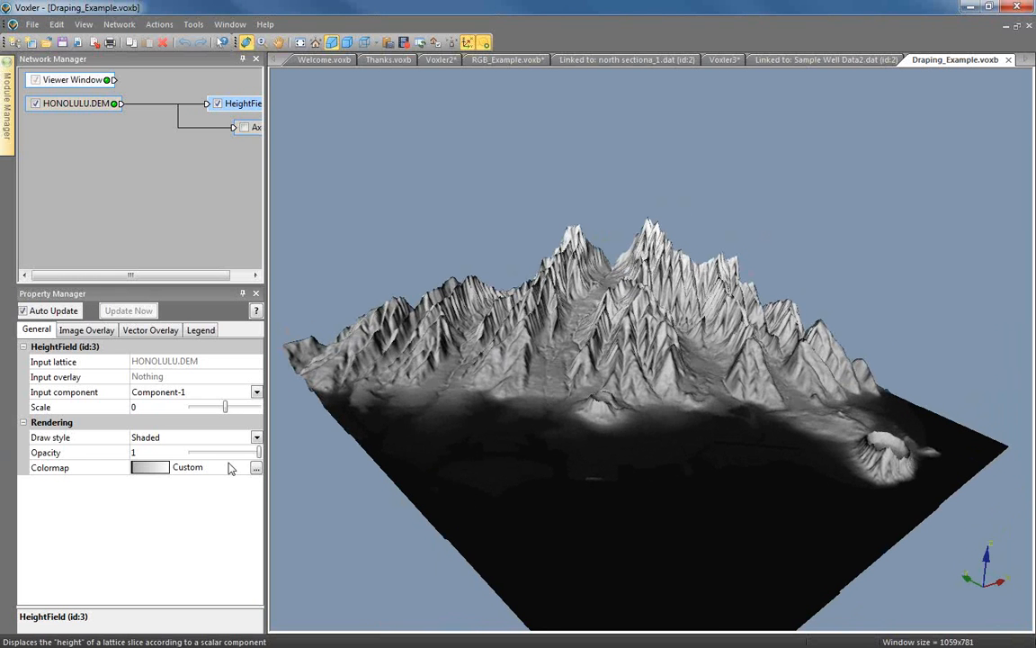
click(152, 468)
click(277, 487)
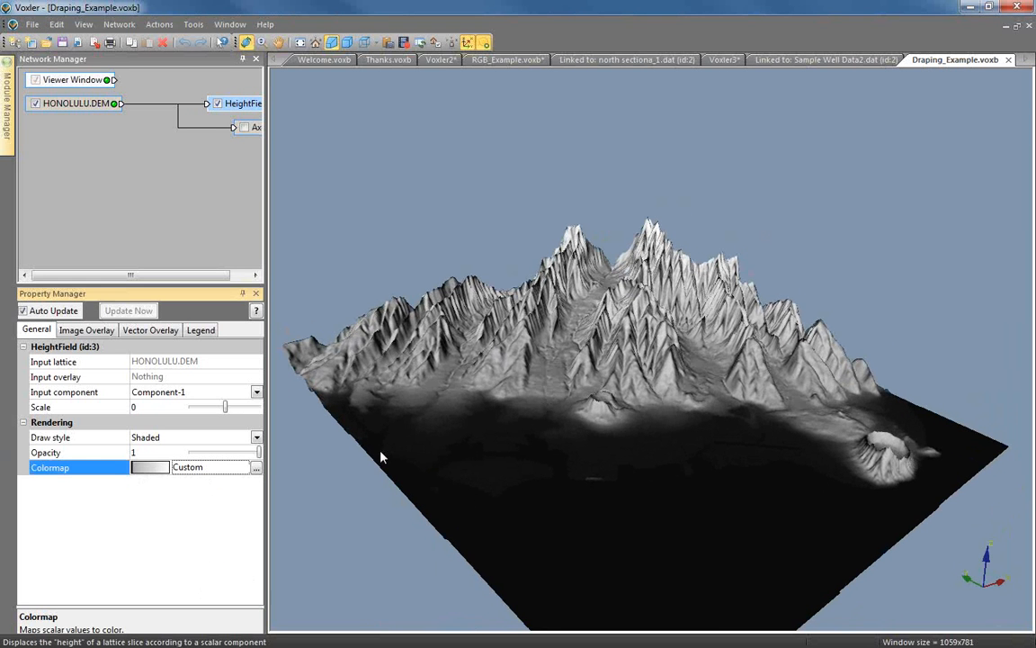
click(149, 468)
click(158, 540)
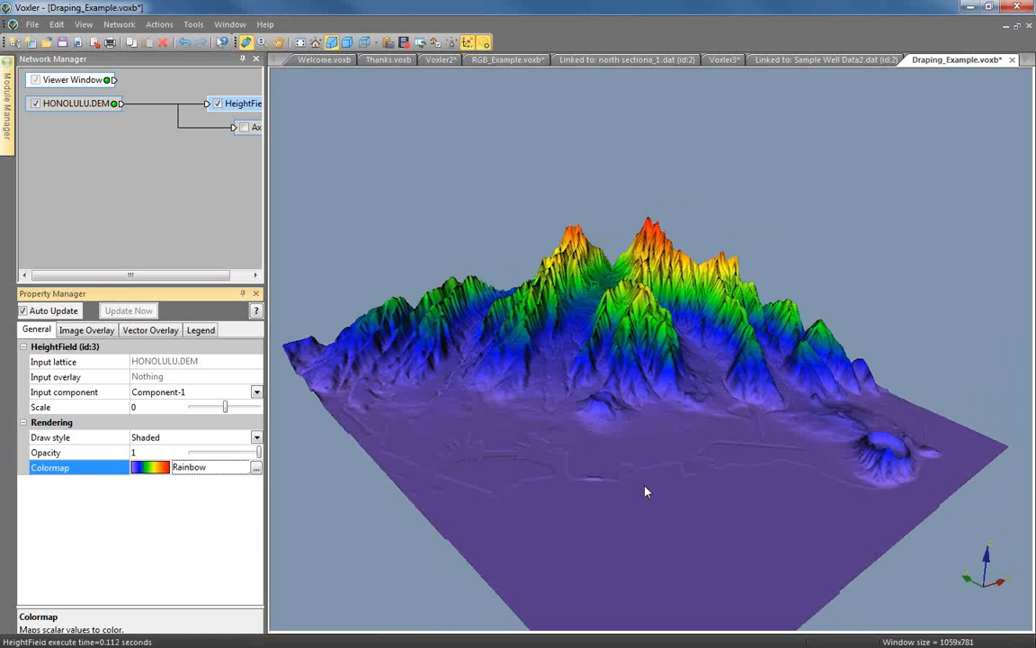
drag(581, 488, 669, 535)
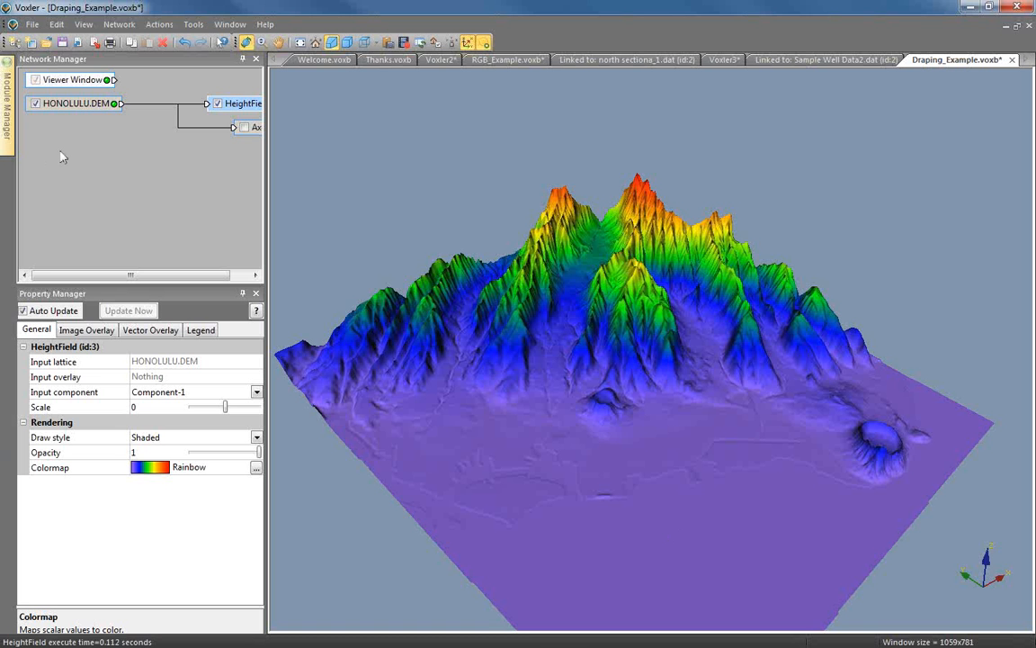
Import Oahu Streets.dxf from the V4 New Features Webinar folder with the default DXF import options.
click(32, 25)
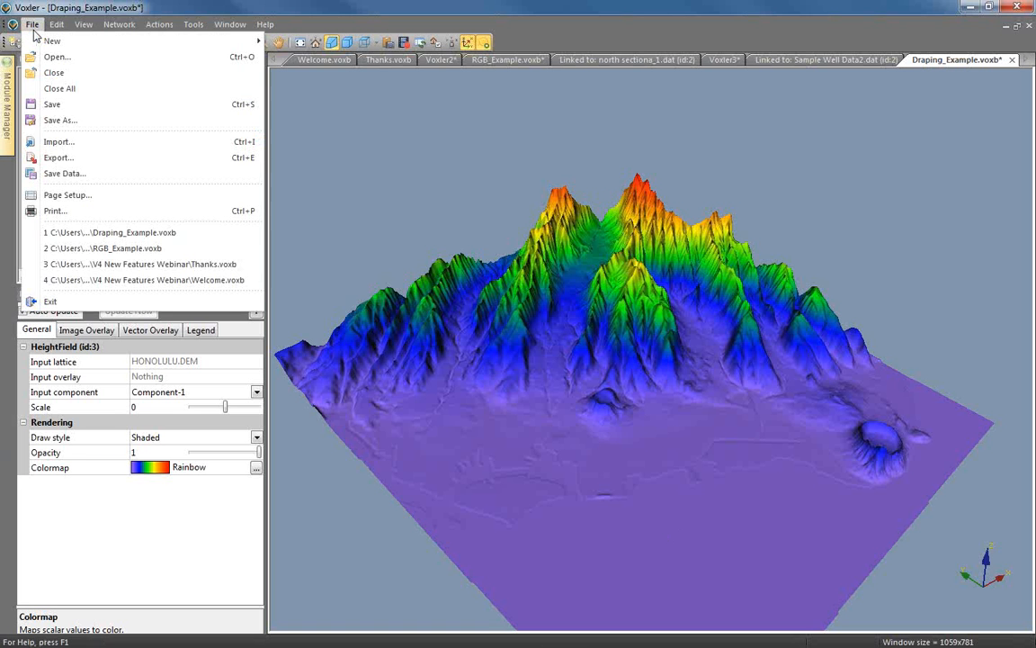
click(60, 142)
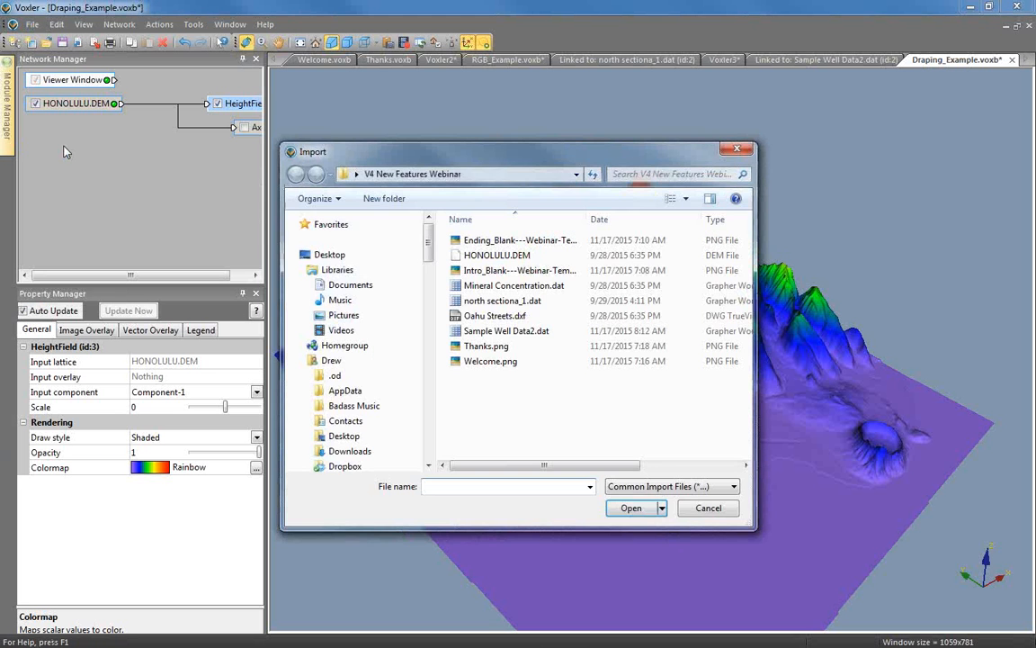
double_click(494, 315)
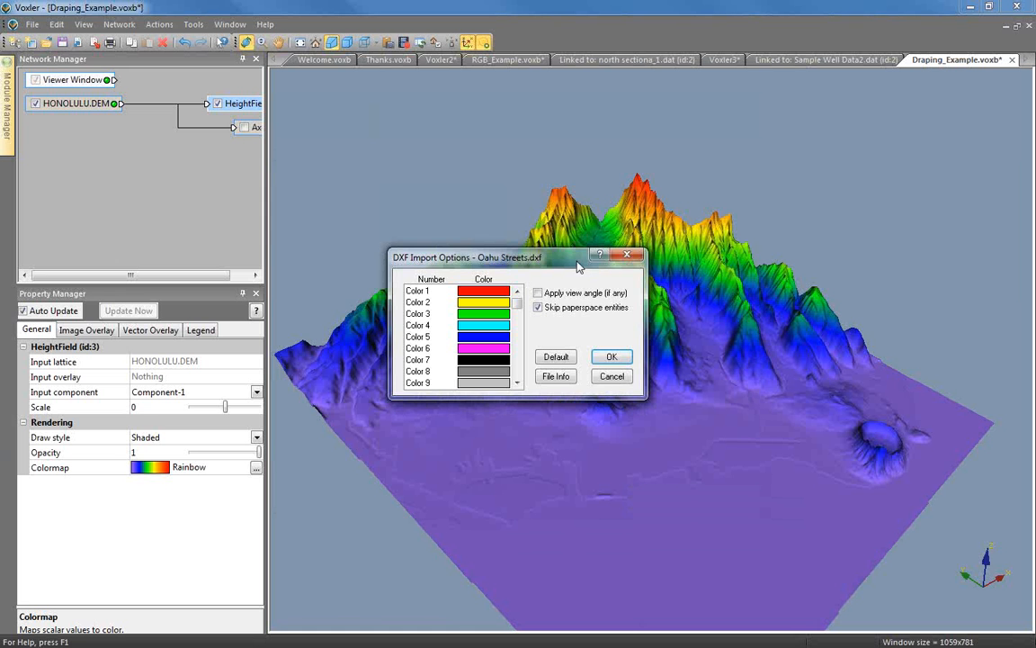
drag(520, 236, 463, 106)
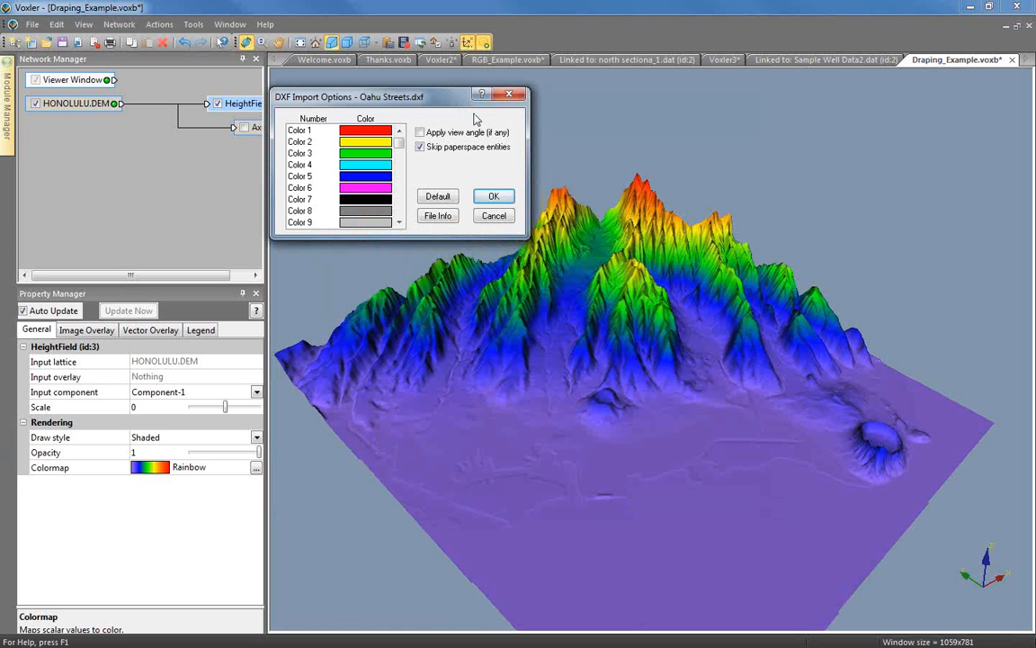
click(510, 197)
Hide the HeightField to examine the imported streets on their own, and show the surface again.
drag(621, 558, 717, 498)
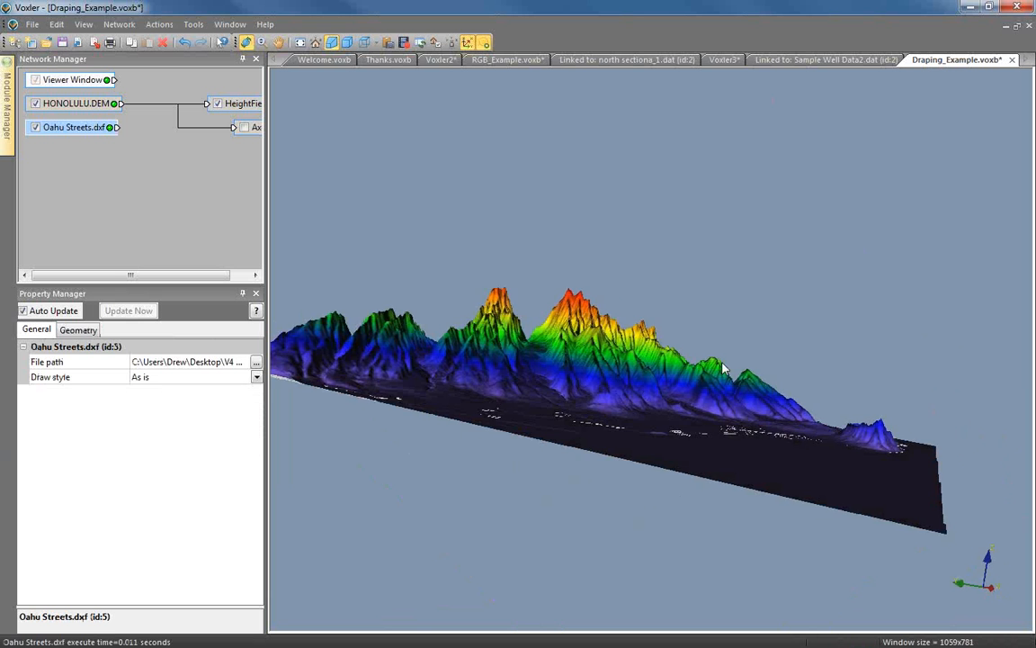
drag(724, 370, 575, 252)
click(216, 104)
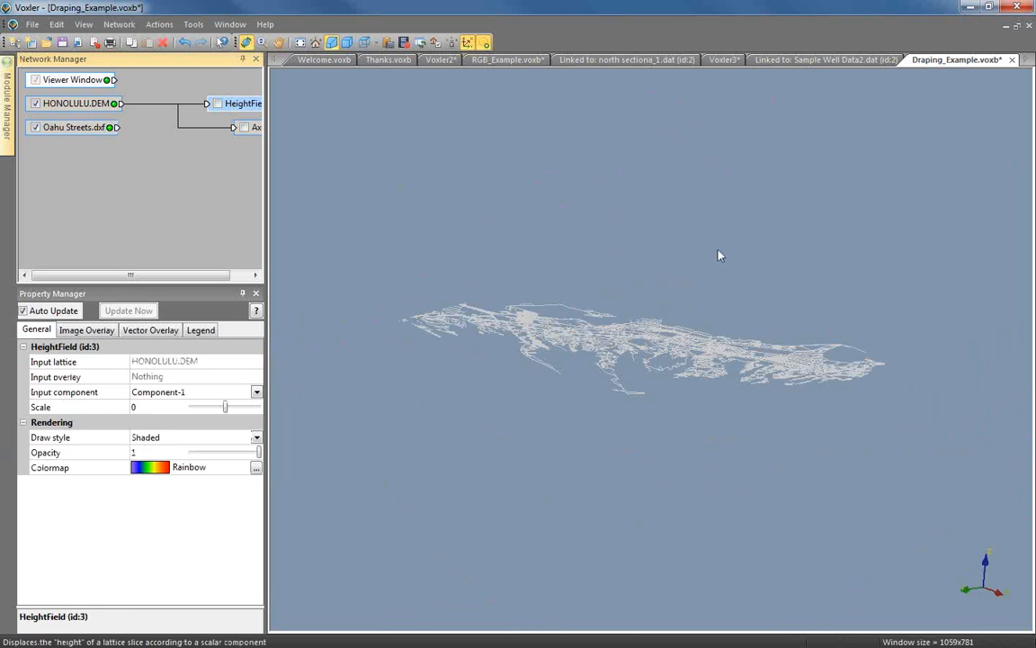
drag(682, 454, 490, 336)
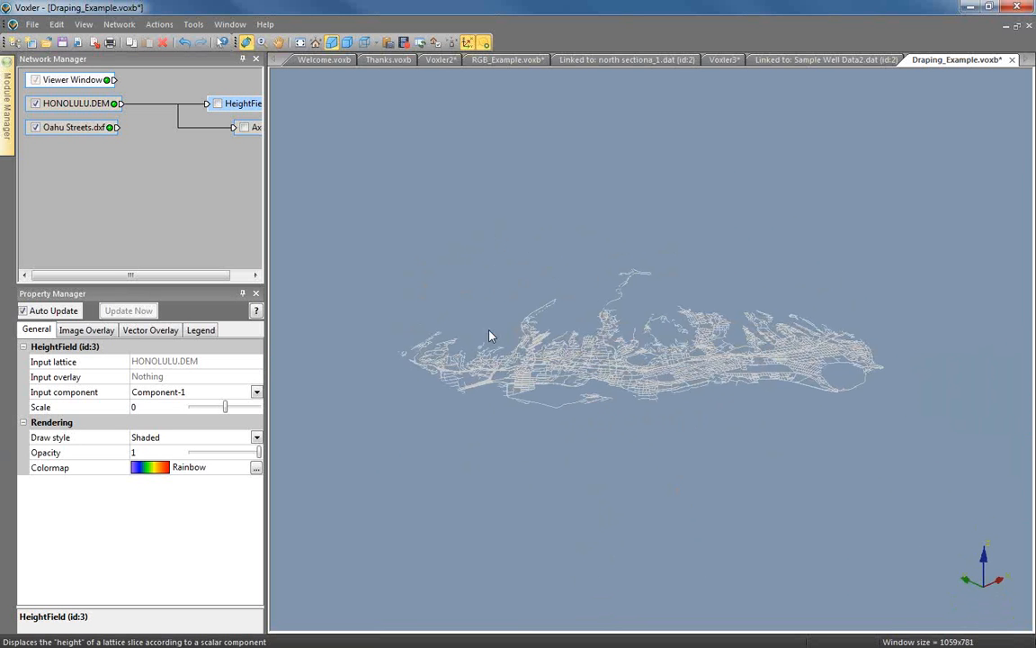
click(217, 104)
drag(643, 471, 891, 456)
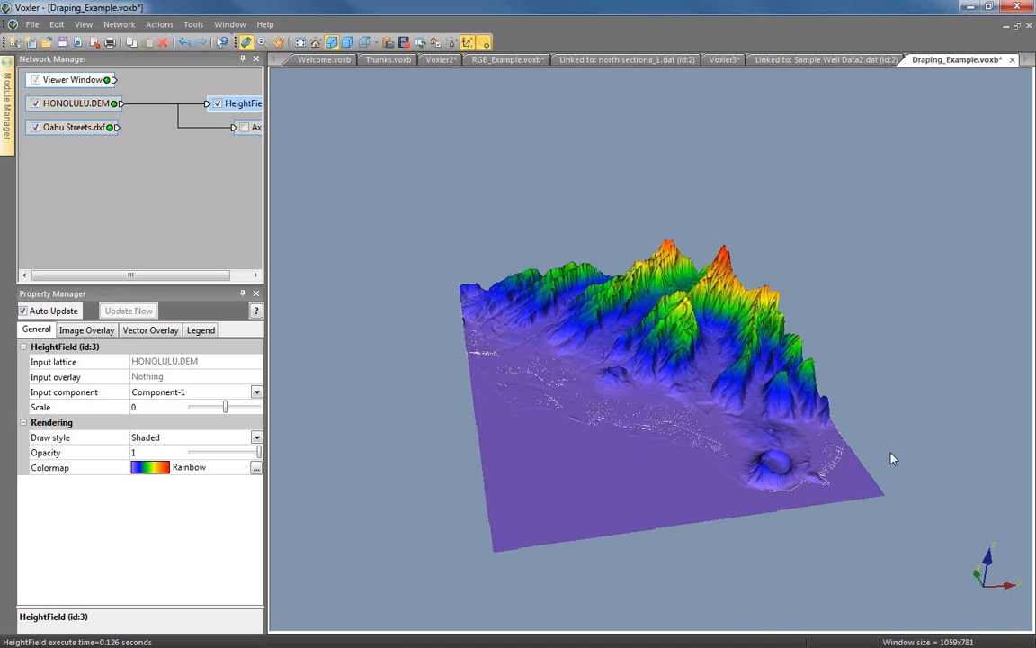
drag(747, 467, 760, 407)
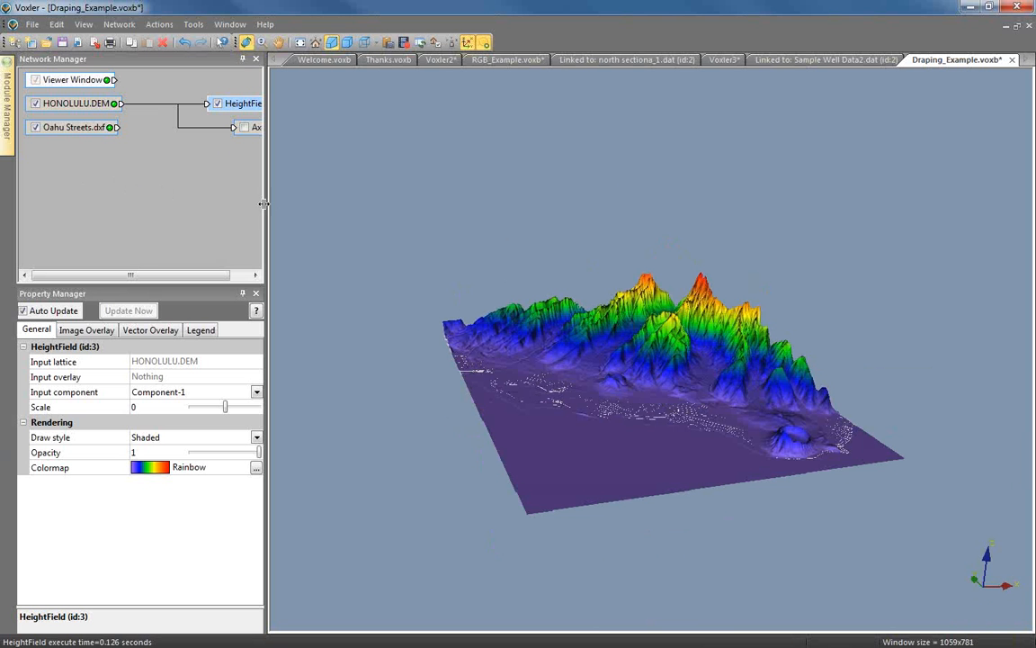
Move the HeightField and Oahu Streets.dxf modules apart and connect the streets to the HeightField as its input vector overlay.
drag(223, 99, 203, 142)
drag(97, 129, 223, 162)
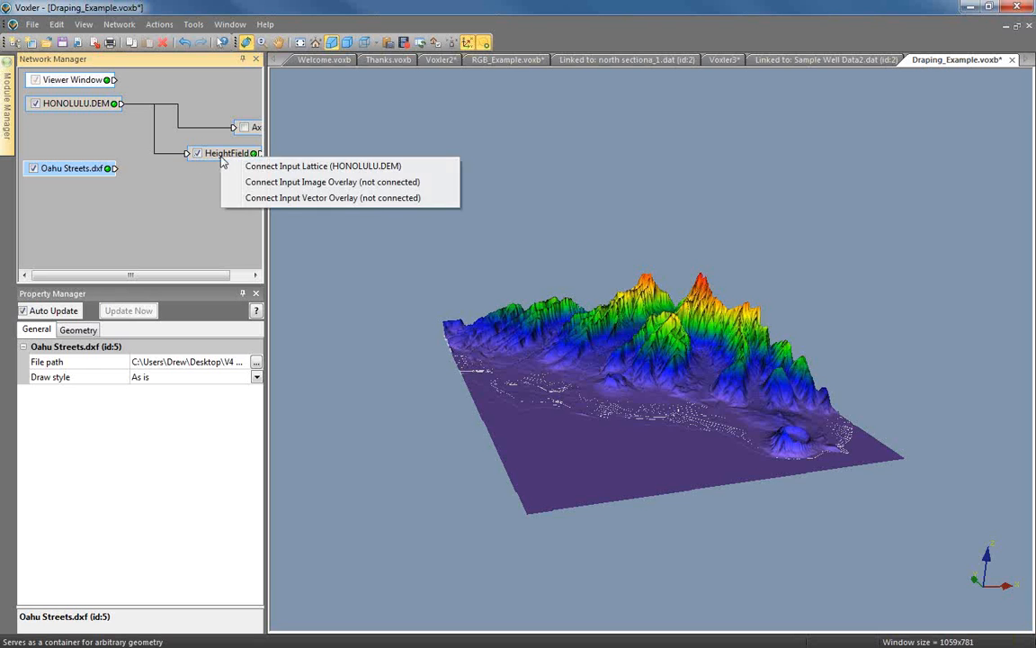
click(288, 199)
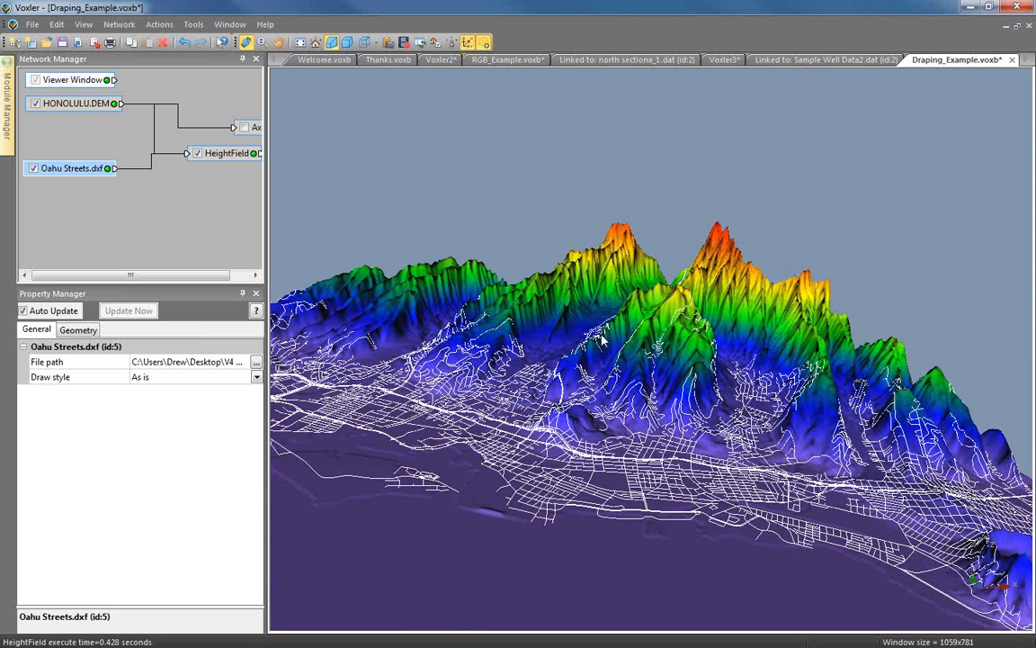
Open the HeightField's vector overlay properties and switch the draped streets off and on to compare the surface.
click(230, 155)
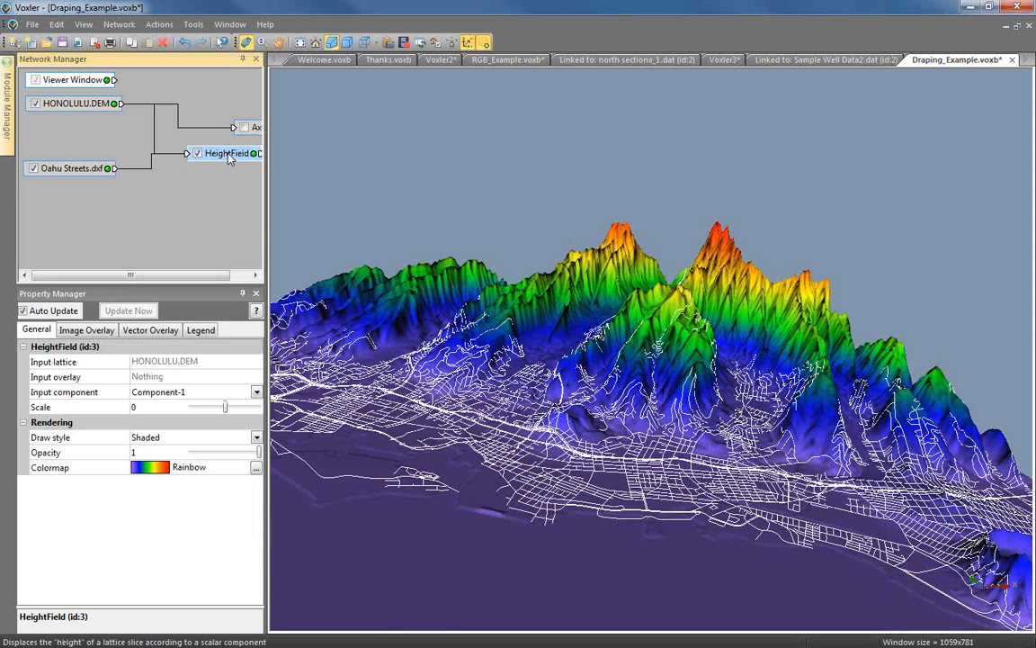
click(160, 330)
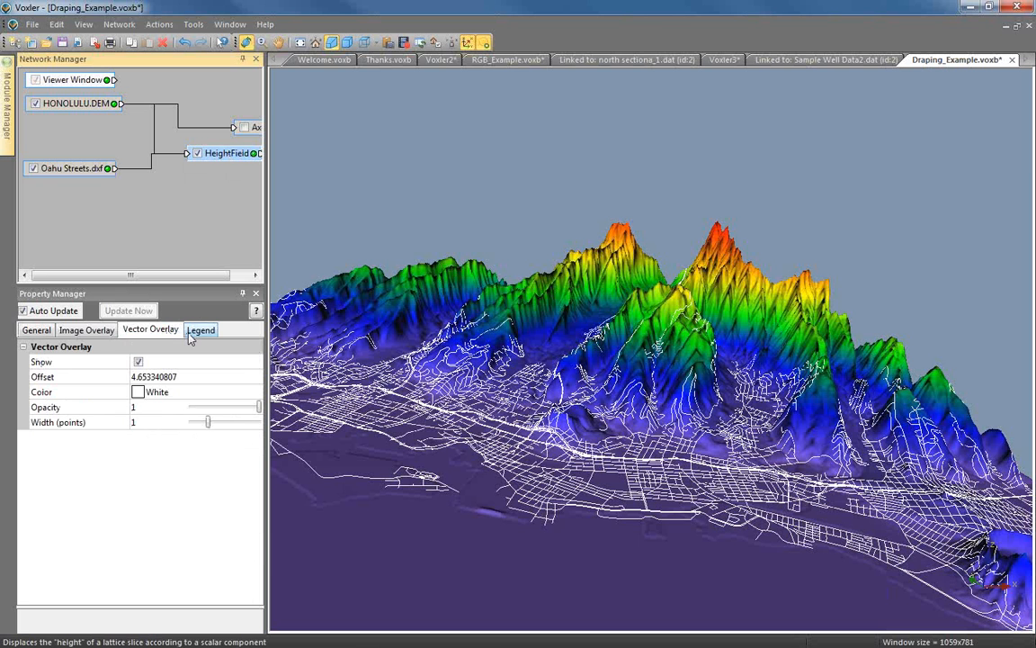
click(138, 362)
click(139, 363)
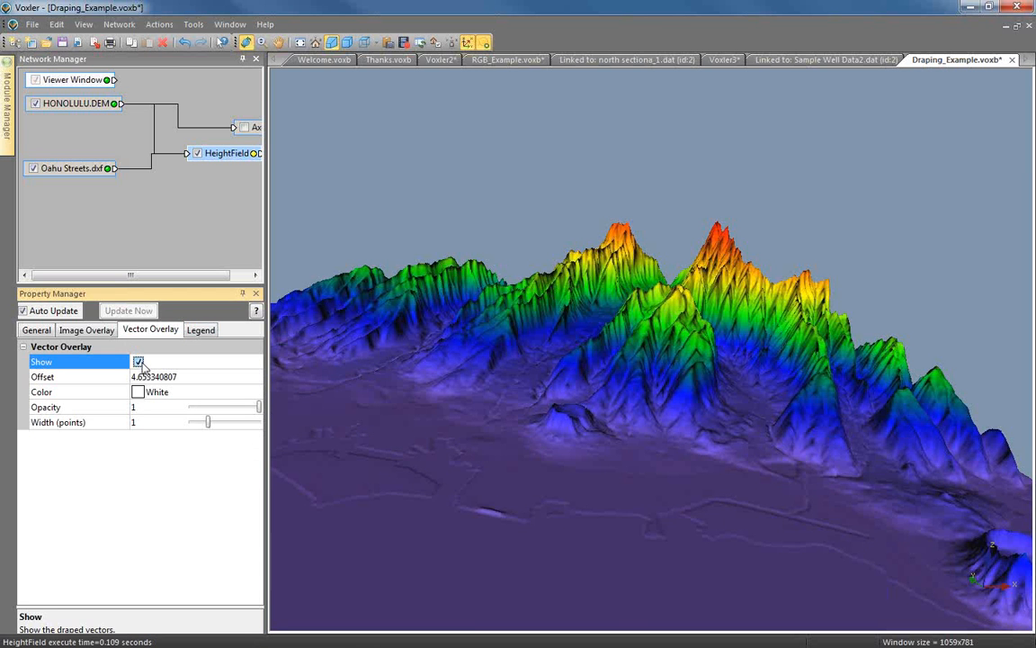
click(138, 363)
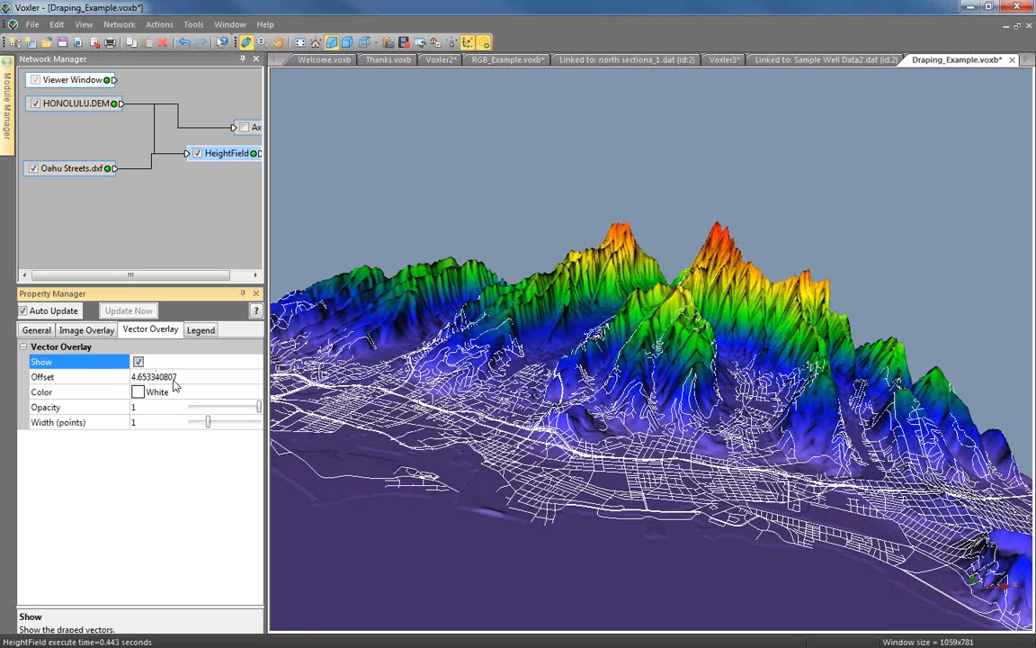
Try a vector overlay offset of 0 and set the offset to 4.
click(188, 382)
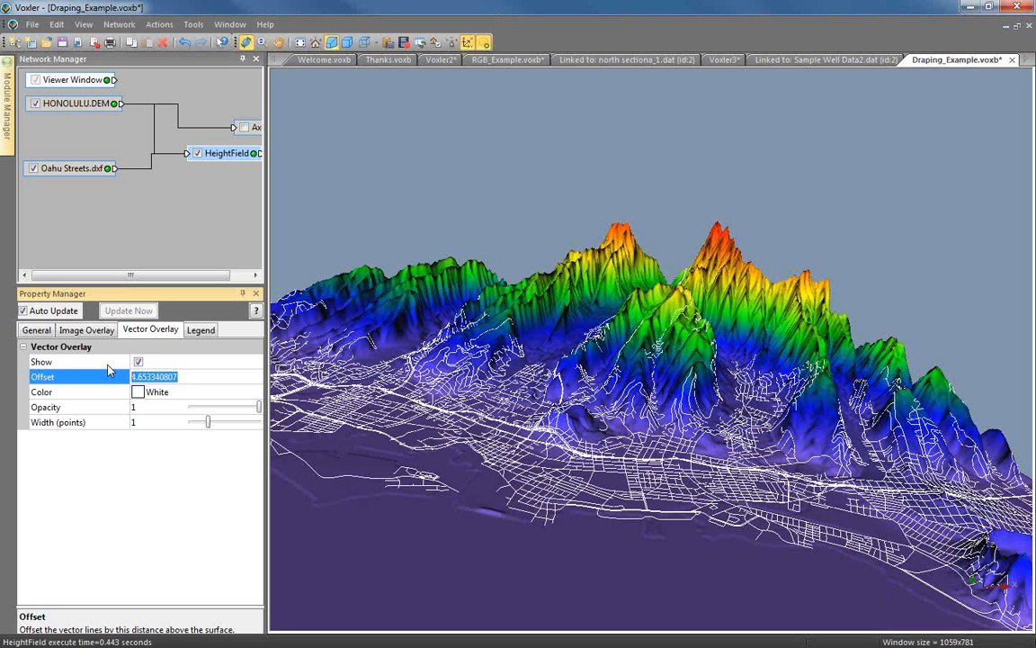
text(00)
click(487, 554)
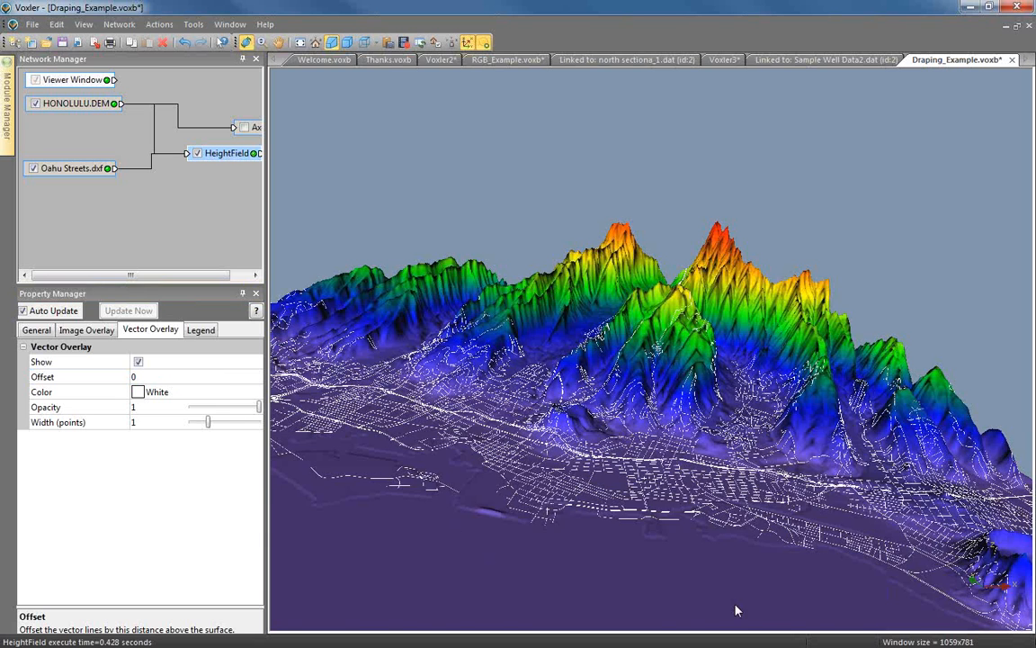
scroll(736, 611, up, 3)
Format the draped street lines in Yellow with an opacity of about 0.66 and a width of about 2.1 points.
click(189, 392)
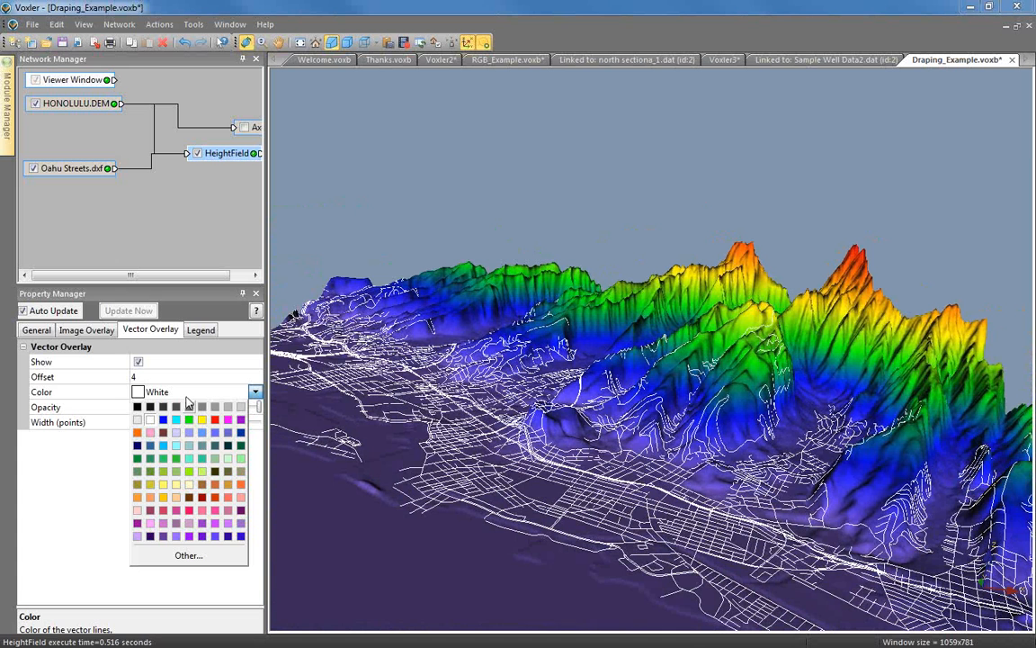
click(202, 420)
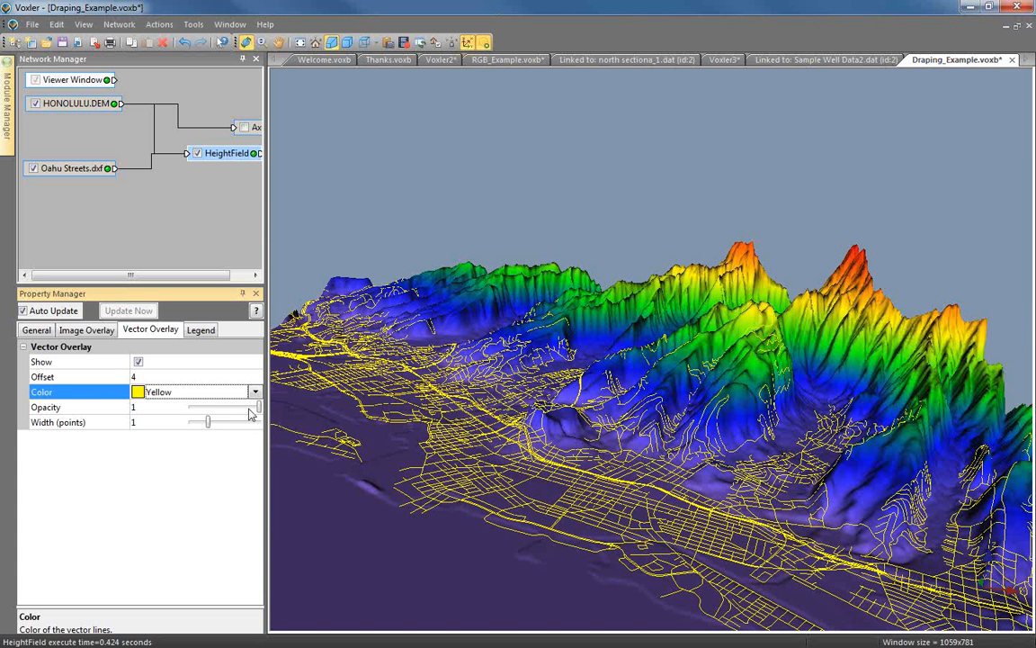
mouse_move(260, 408)
mouse_down()
mouse_move(194, 412)
mouse_move(222, 412)
mouse_move(227, 423)
mouse_move(254, 409)
mouse_up()
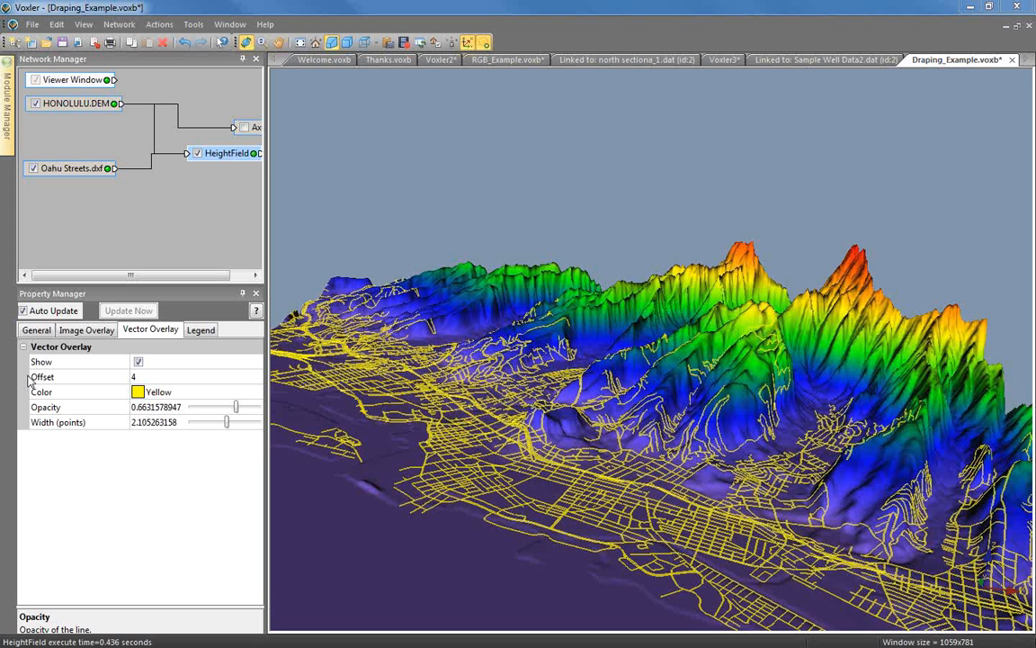
Open the Inversion (Isosurfaces).voxb project from the V4 New Features Webinar folder.
click(32, 24)
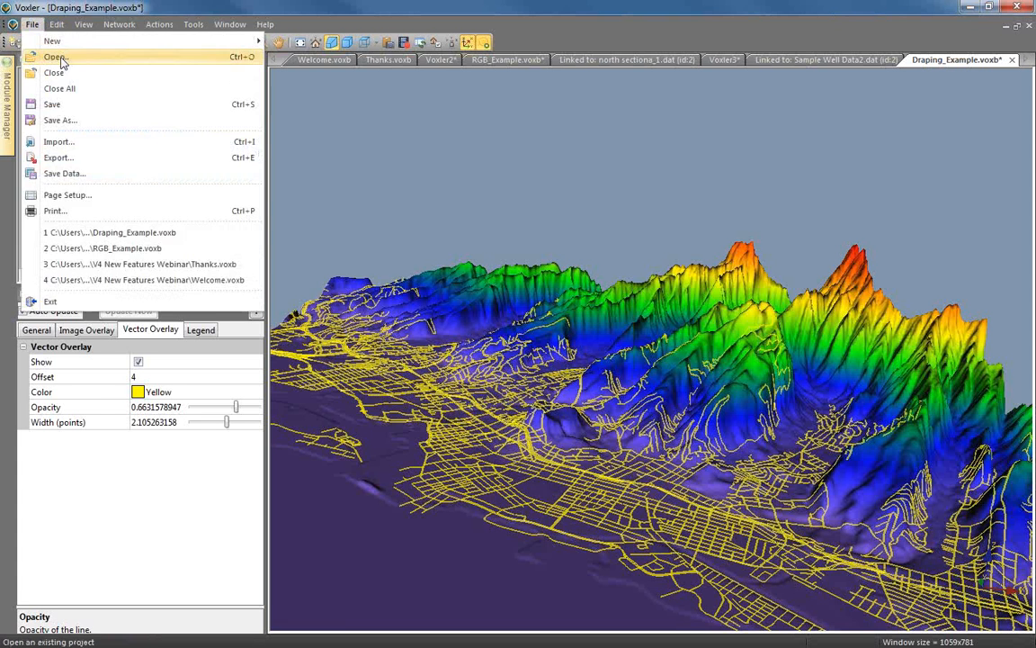
click(59, 58)
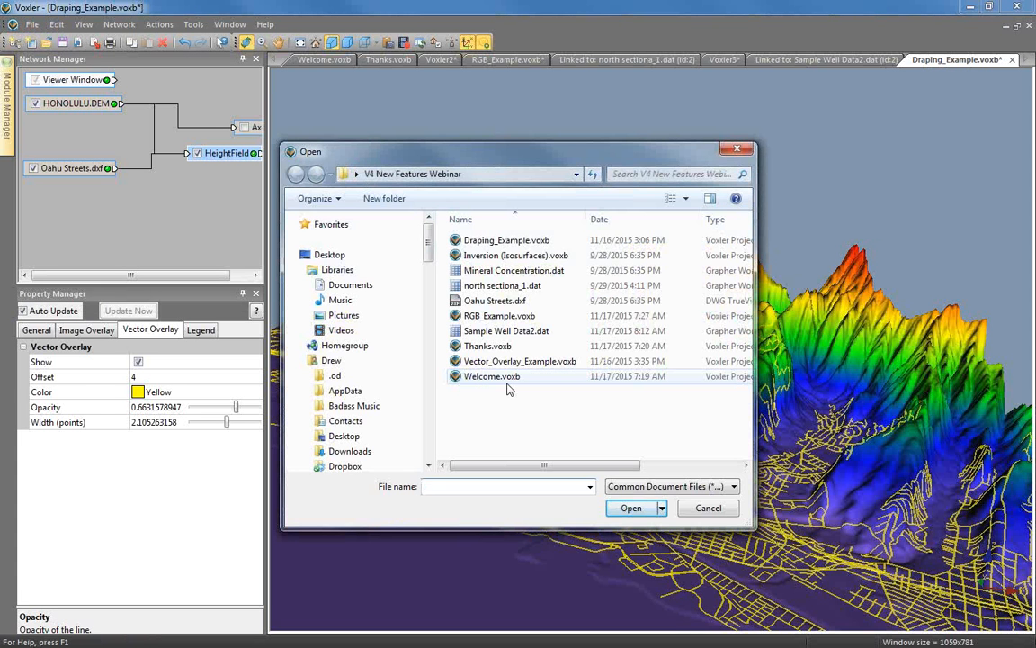
click(498, 256)
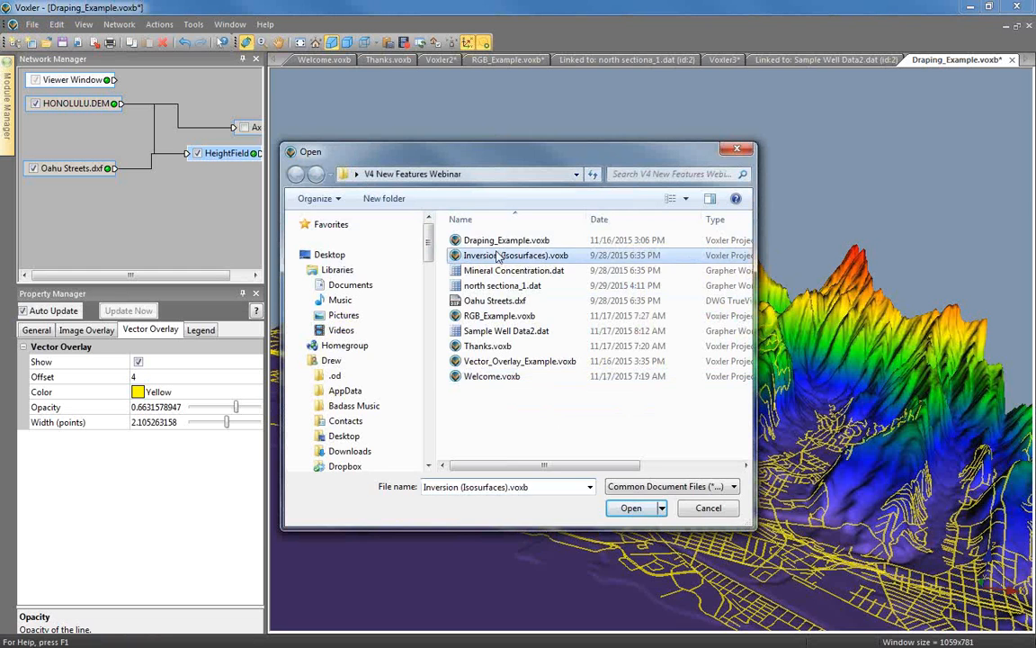
click(633, 507)
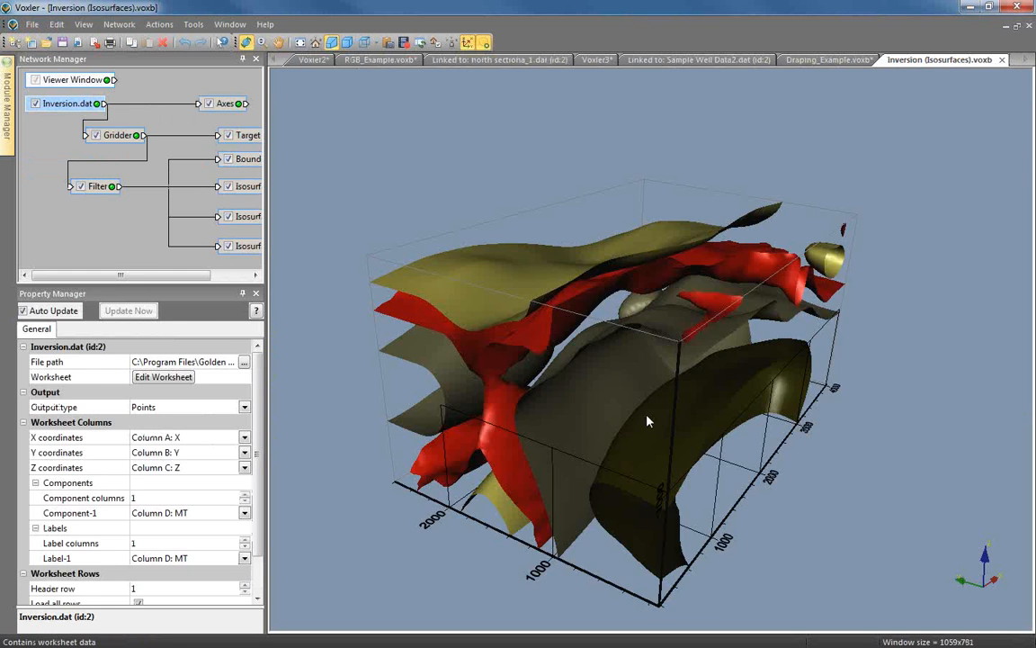
Examine the model from another angle and review the properties of the Target Isovalue and the 1.2, 1.6 and 2.0 isosurfaces.
drag(648, 421, 705, 417)
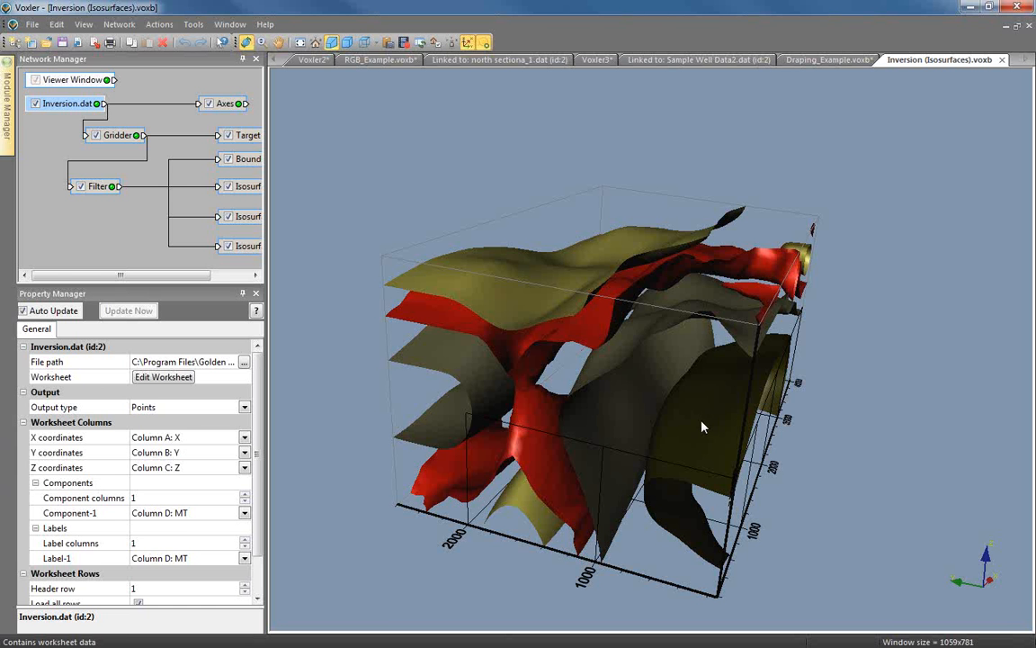
drag(87, 274, 124, 274)
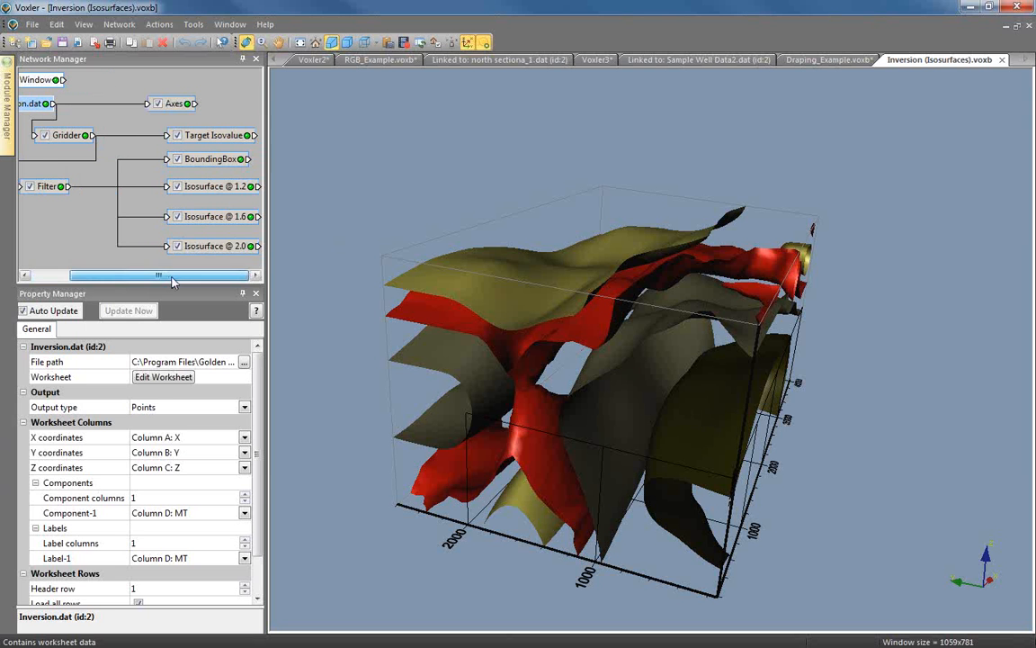
click(207, 135)
click(202, 187)
click(203, 216)
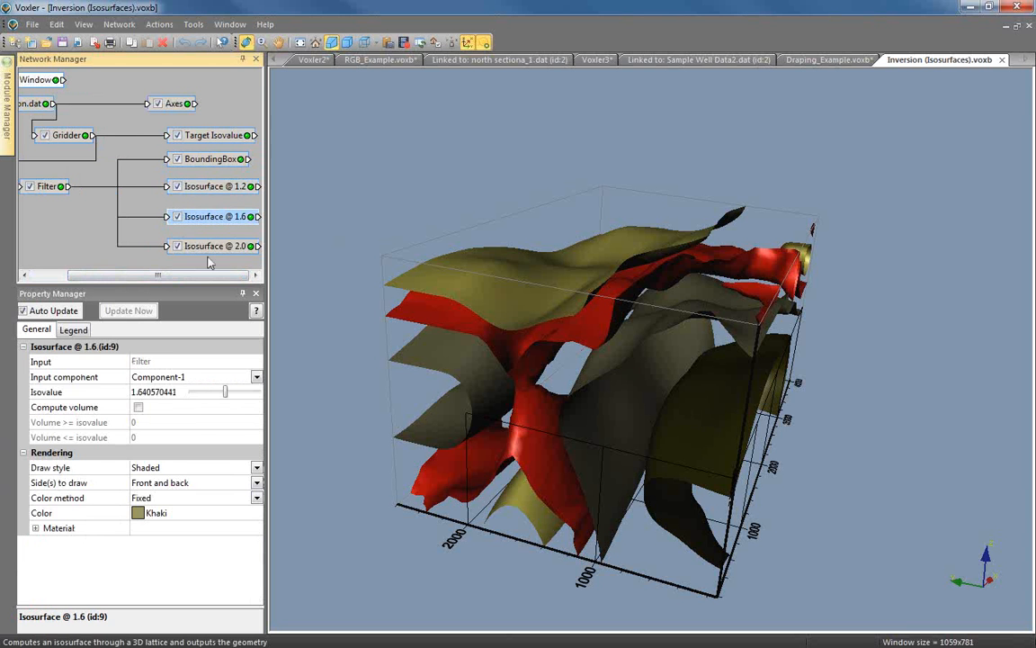
click(207, 245)
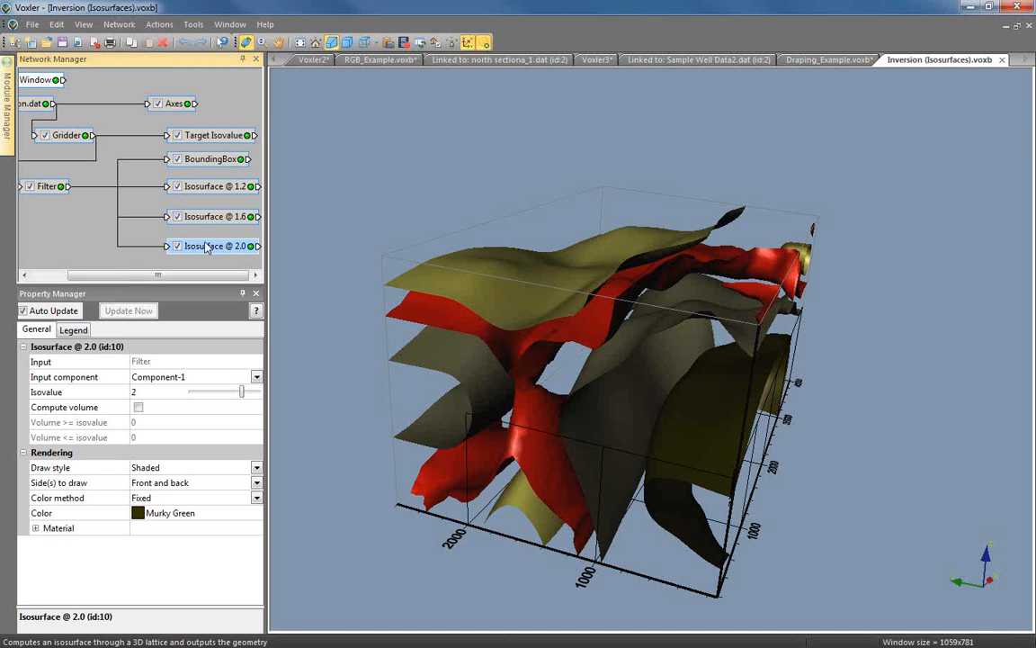
Export the Target Isovalue isosurface as Target Isovalue.dxf with AutoCAD 2007 compatibility and the Text (ASCII) format.
click(191, 135)
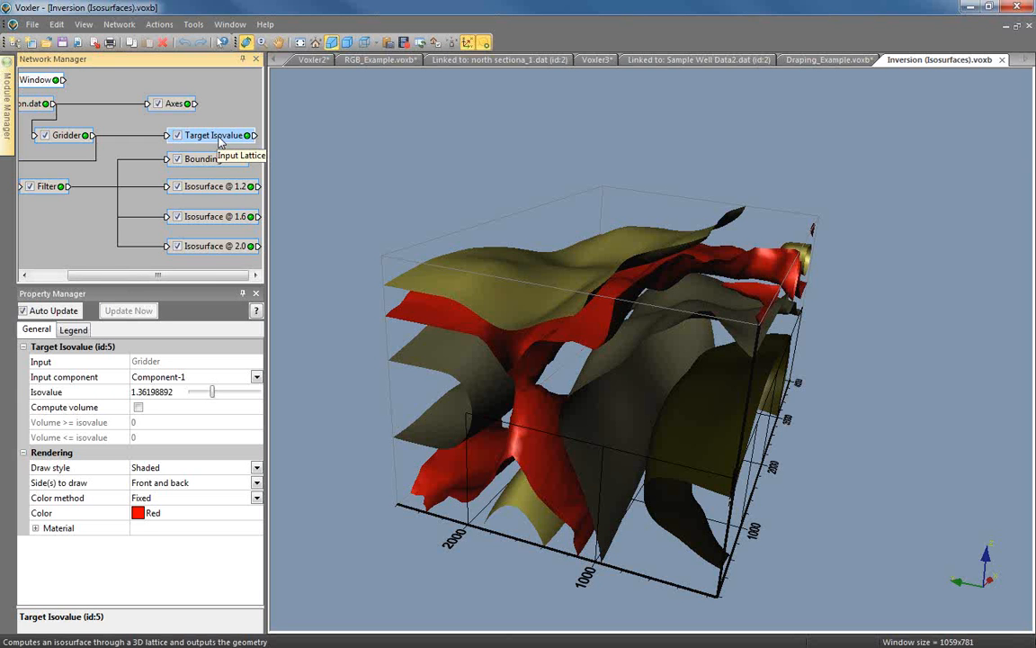
right_click(219, 142)
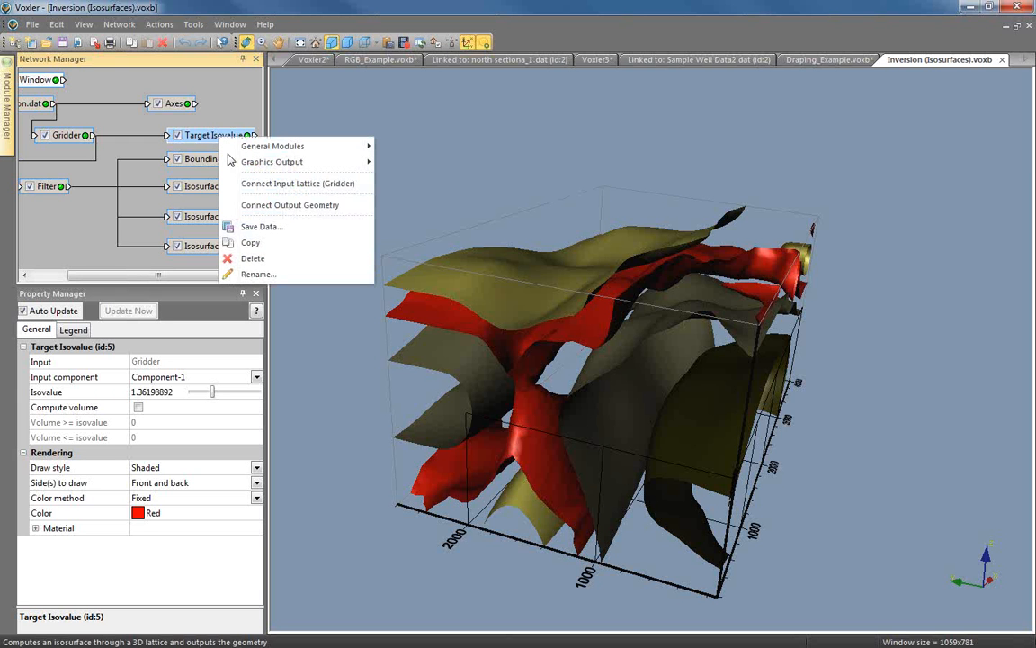
click(286, 238)
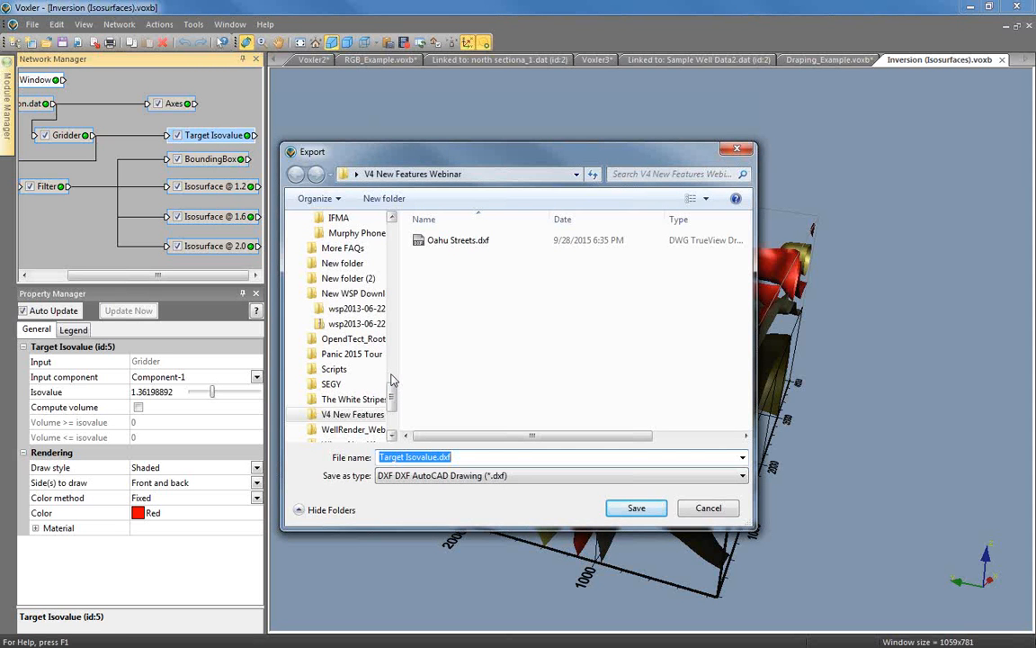
click(474, 457)
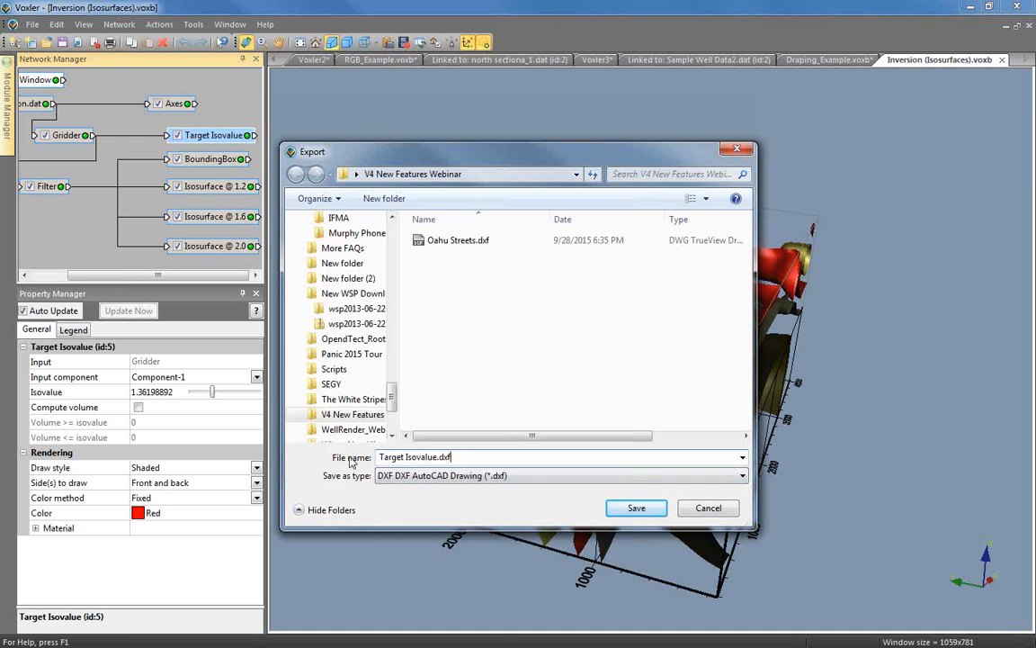
click(530, 476)
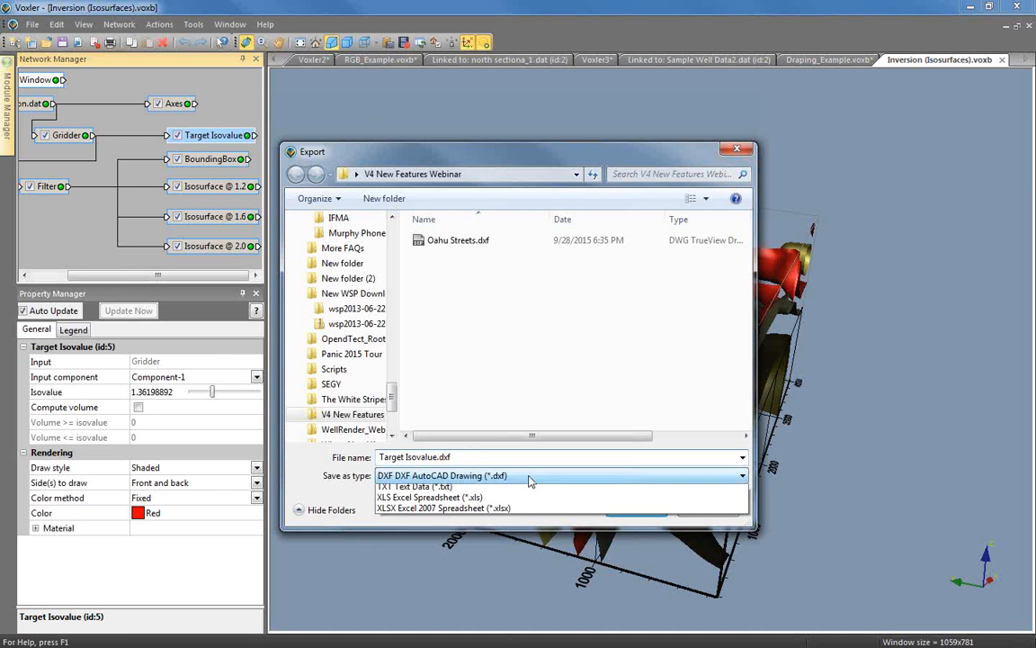
click(483, 533)
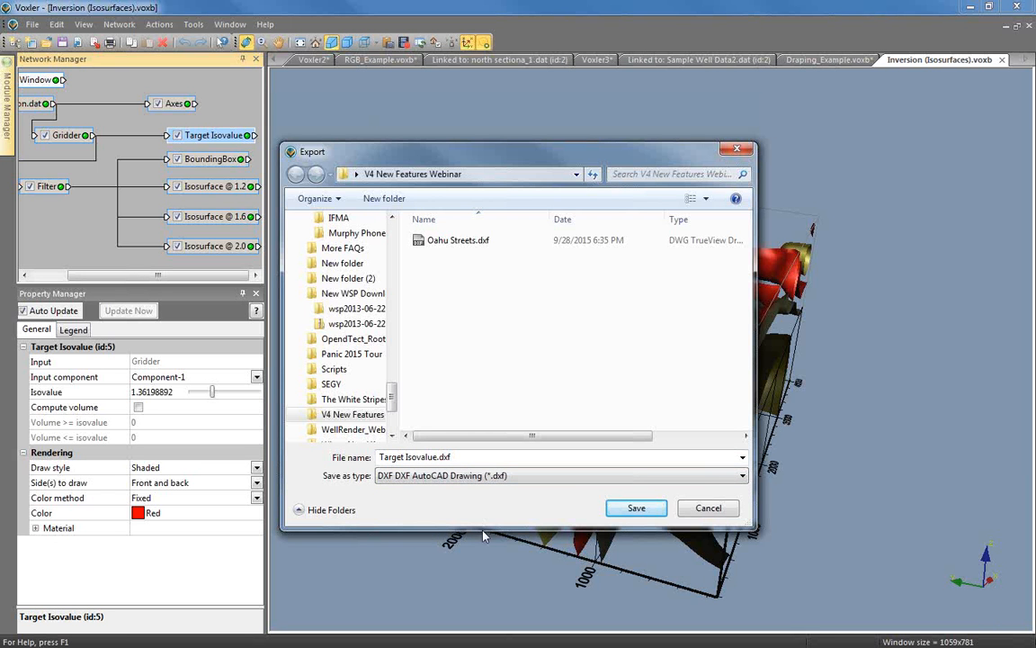
click(636, 510)
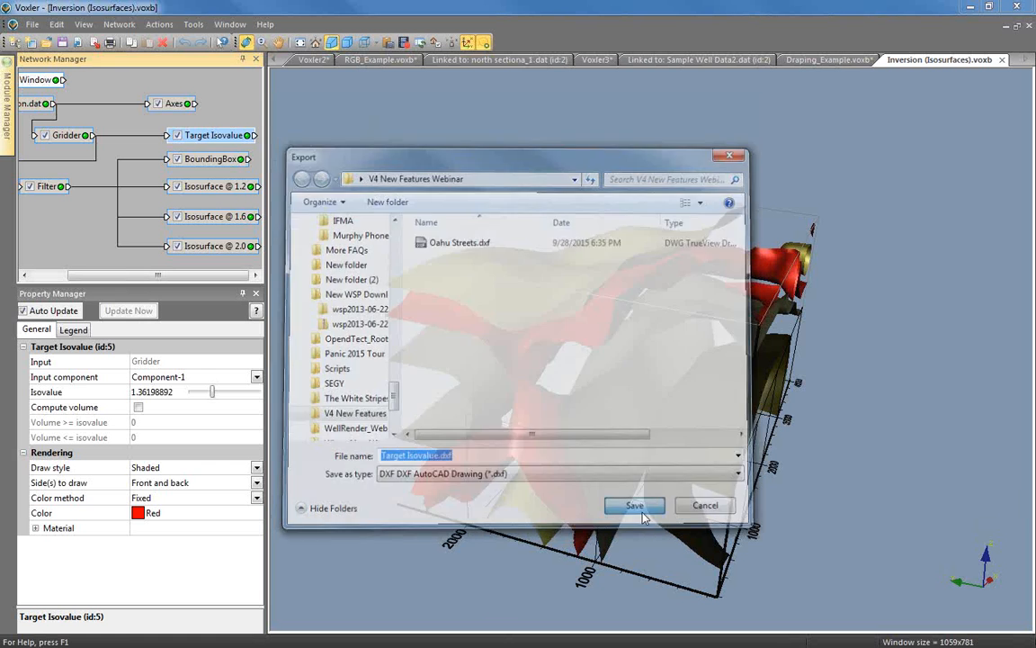
drag(567, 210, 485, 111)
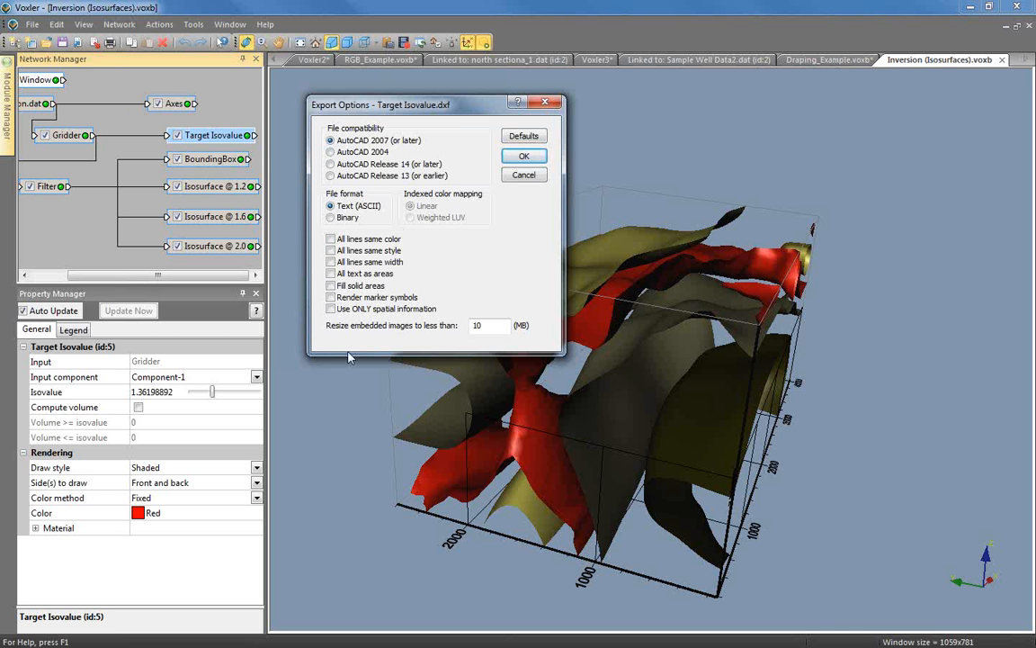
click(536, 158)
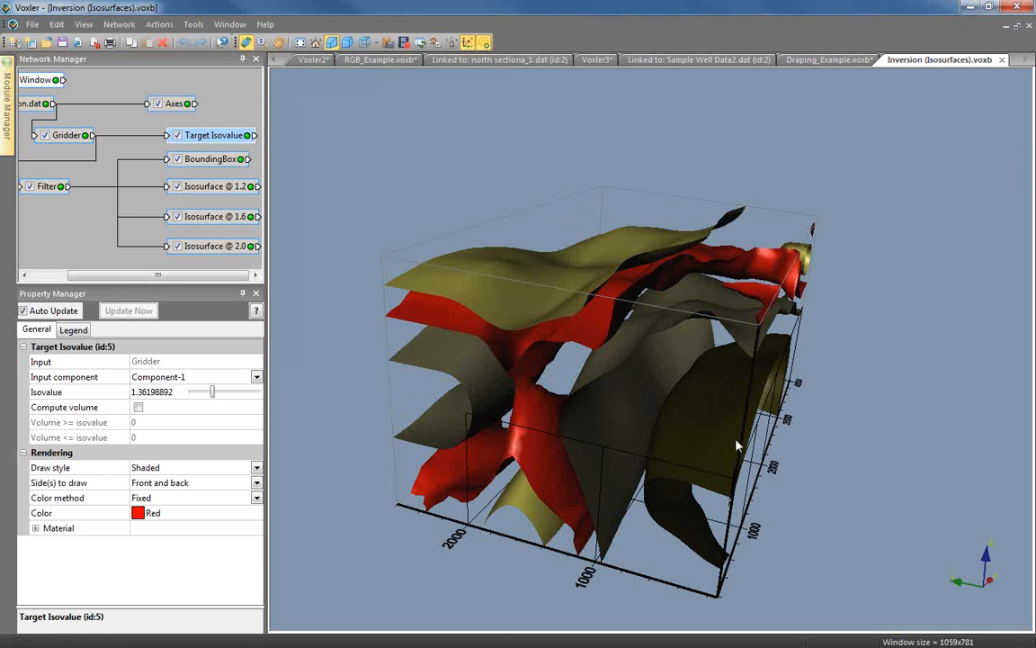
Export the 1.2 isosurface as Isosurface @ 1.2.dxf in the same folder with the default DXF export options.
click(196, 188)
right_click(196, 191)
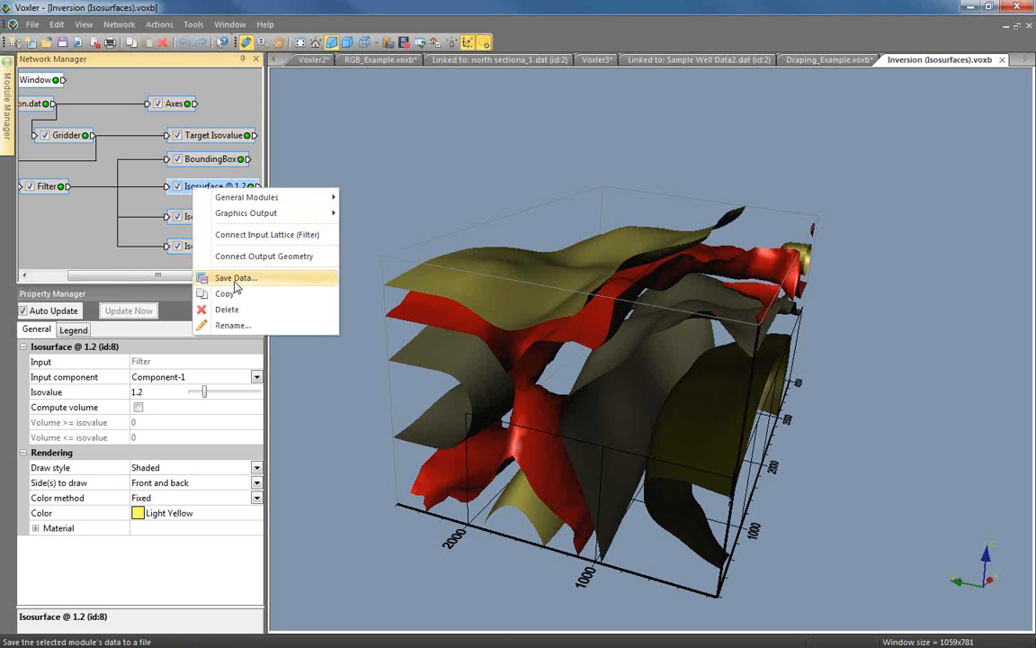
click(235, 281)
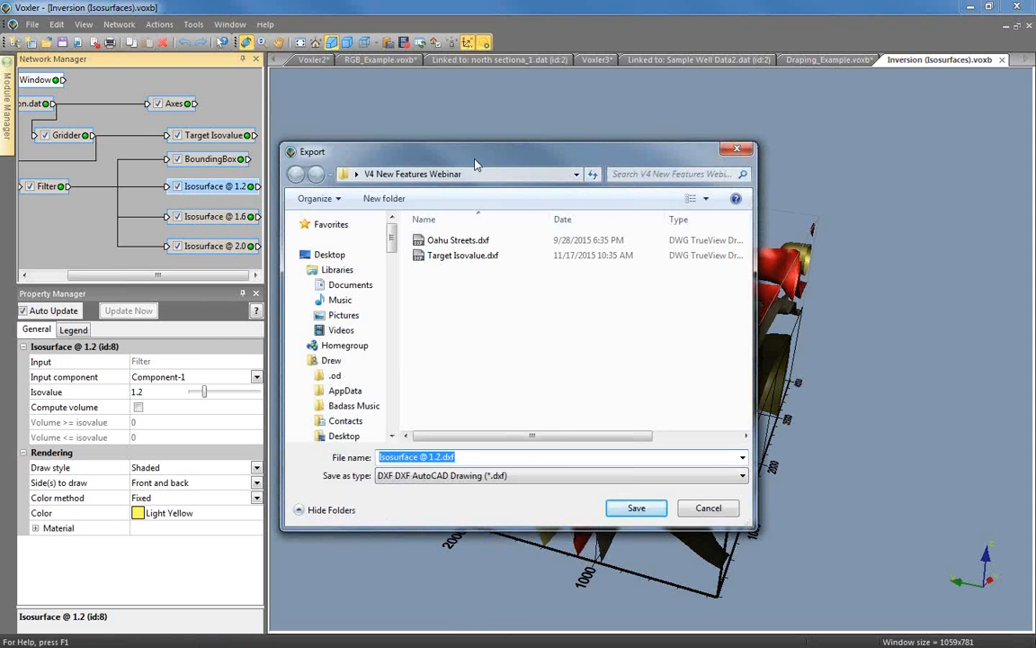
click(650, 441)
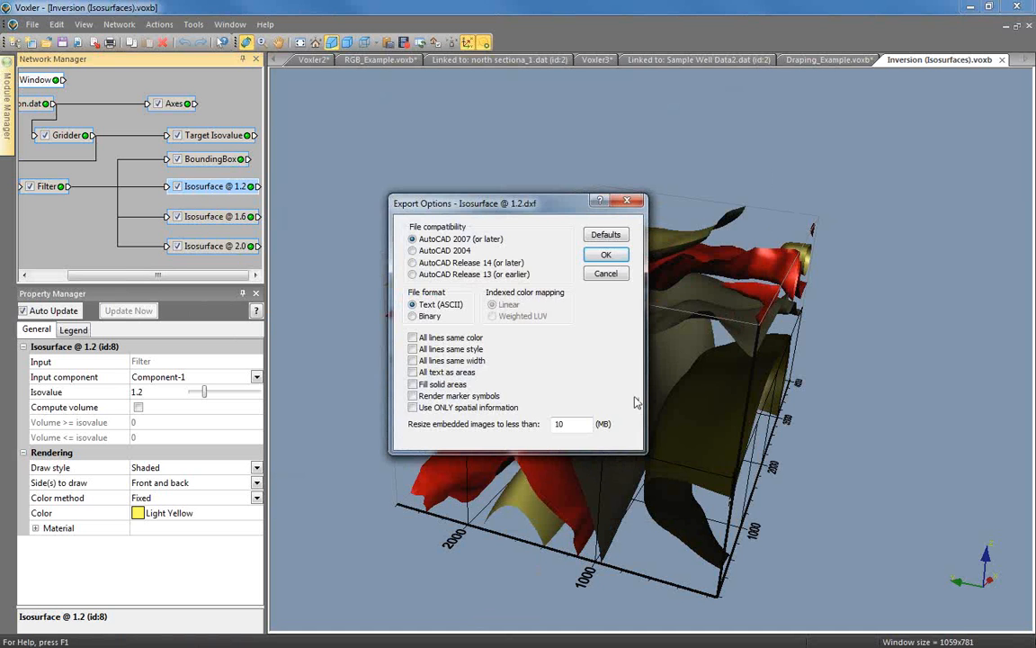
click(606, 255)
Export the 1.6 isosurface as Isosurface @ 1.6.dxf with the default DXF export options.
click(225, 216)
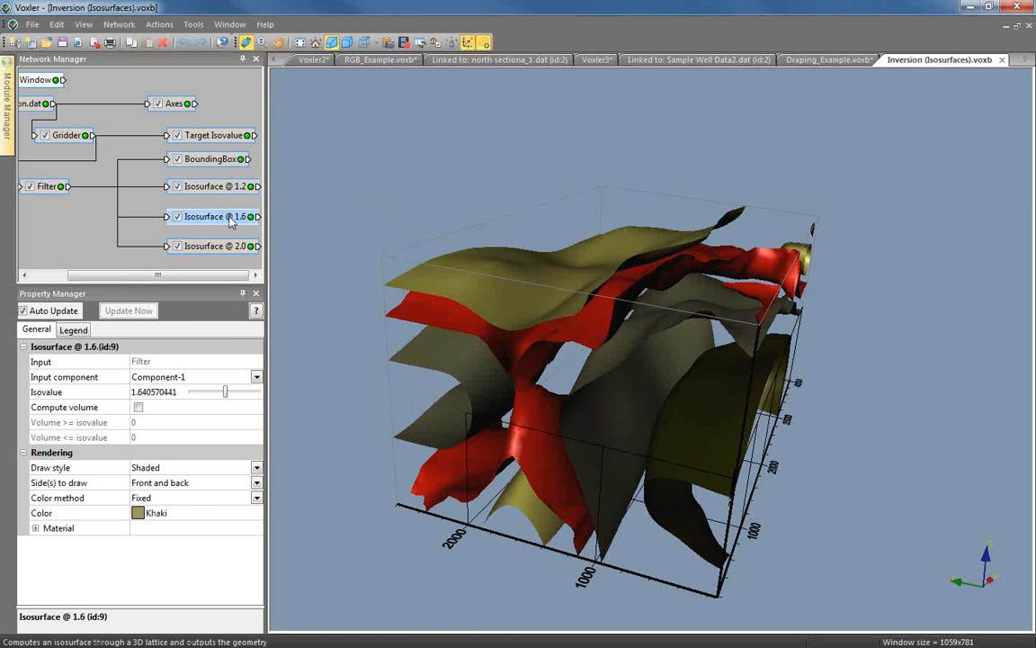
right_click(230, 217)
click(303, 310)
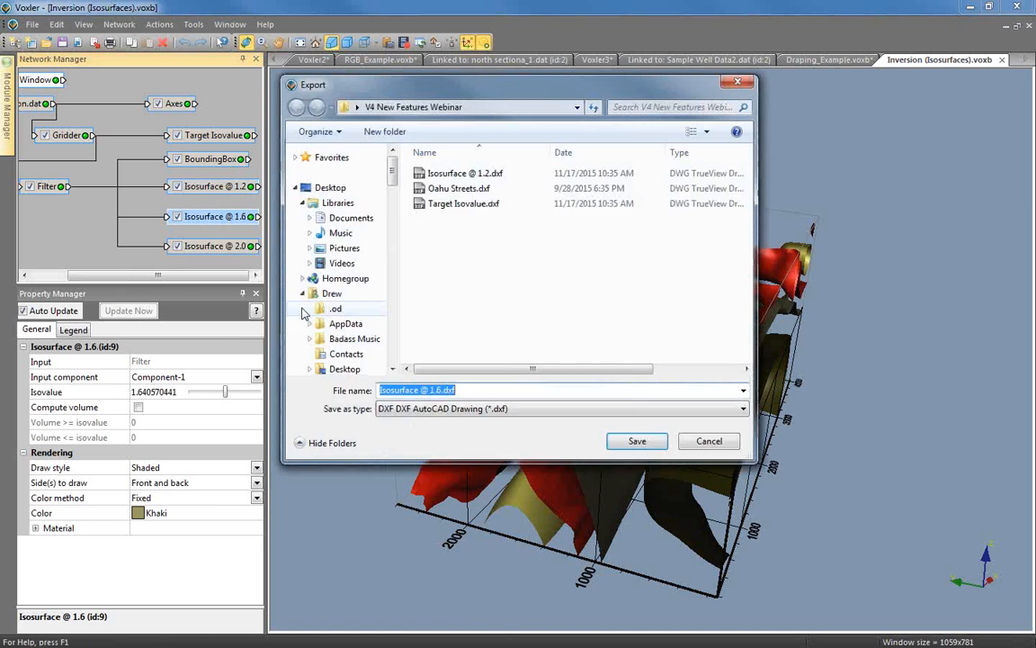
click(637, 441)
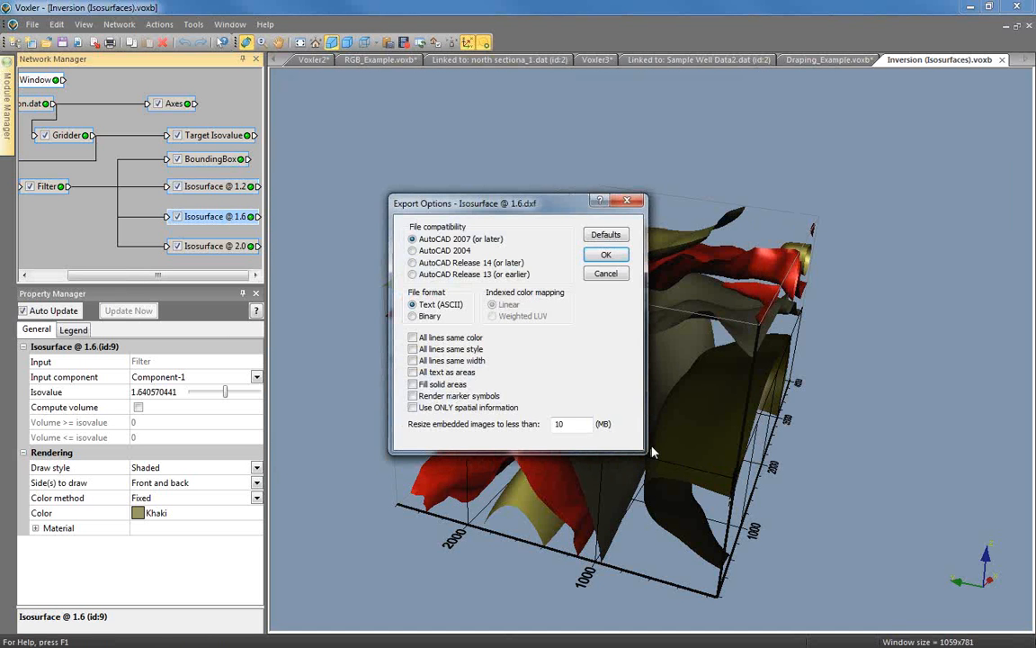
click(606, 255)
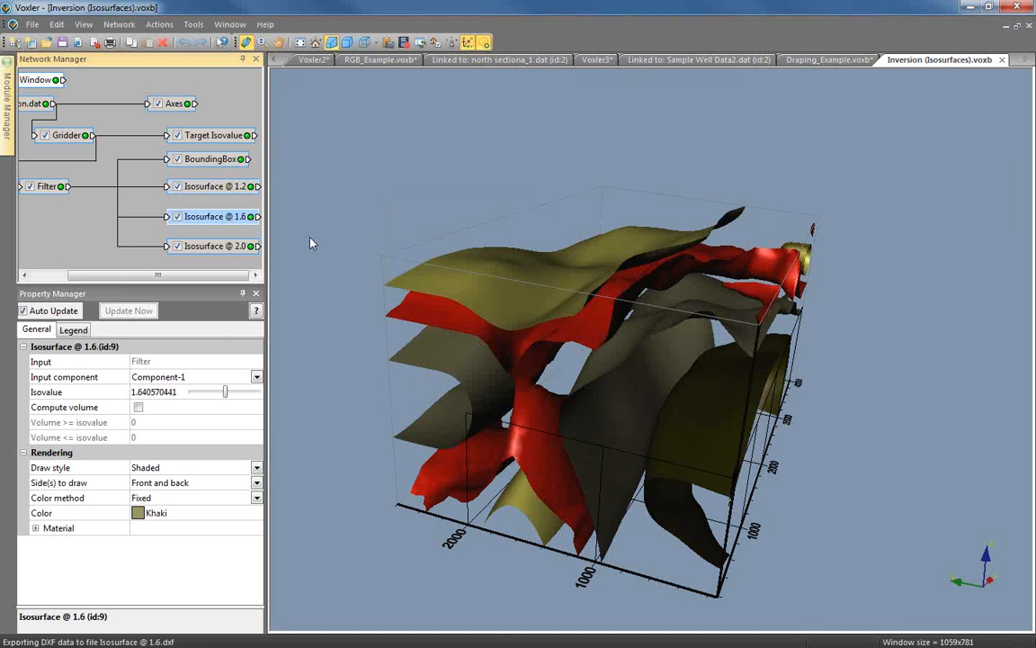
Export the 2.0 isosurface as Isosurface @ 2.0.dxf with the default DXF export options.
click(208, 245)
right_click(221, 247)
click(270, 339)
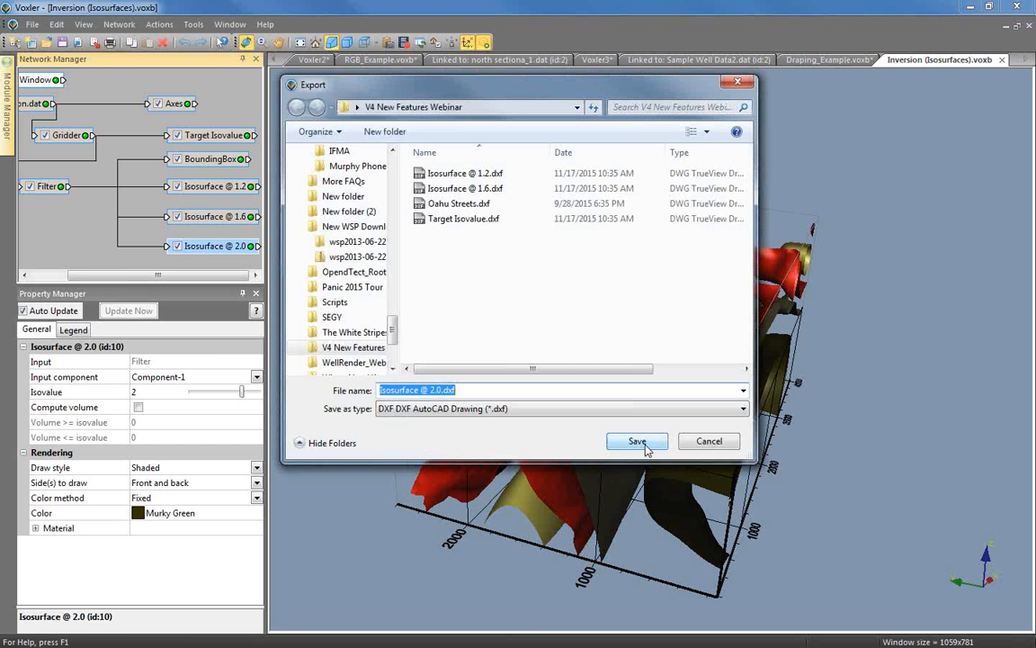
click(639, 442)
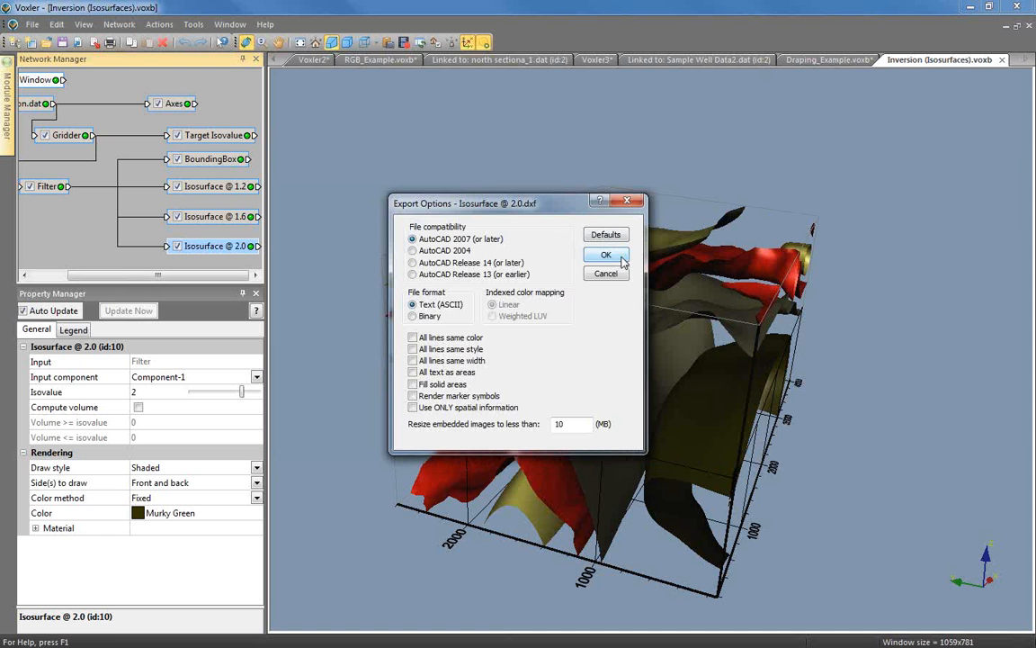
click(607, 256)
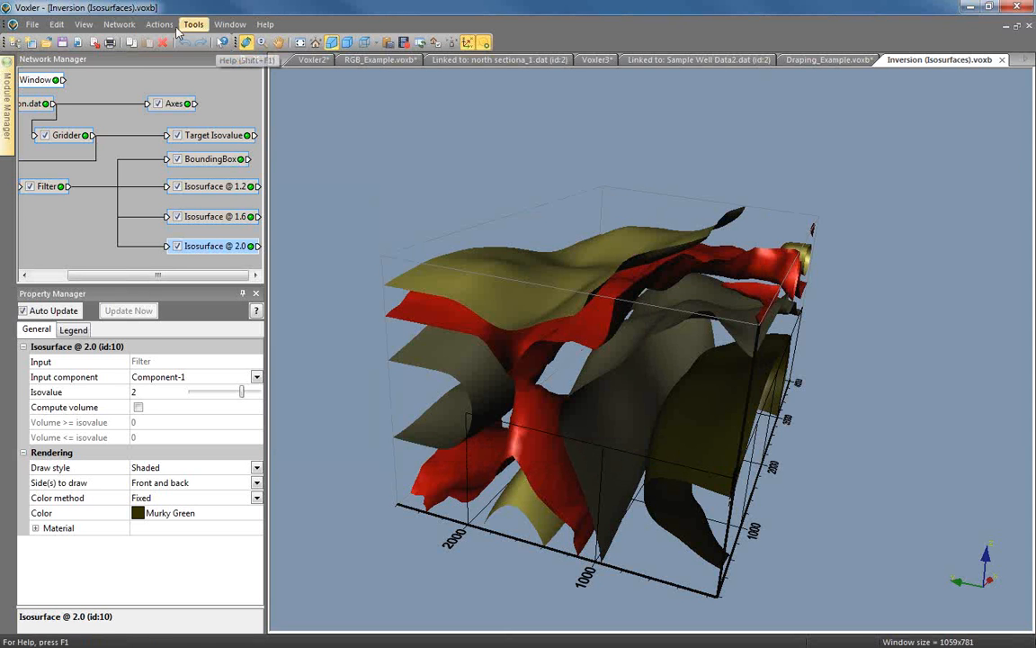
Create a new empty project.
click(32, 24)
mouse_move(207, 42)
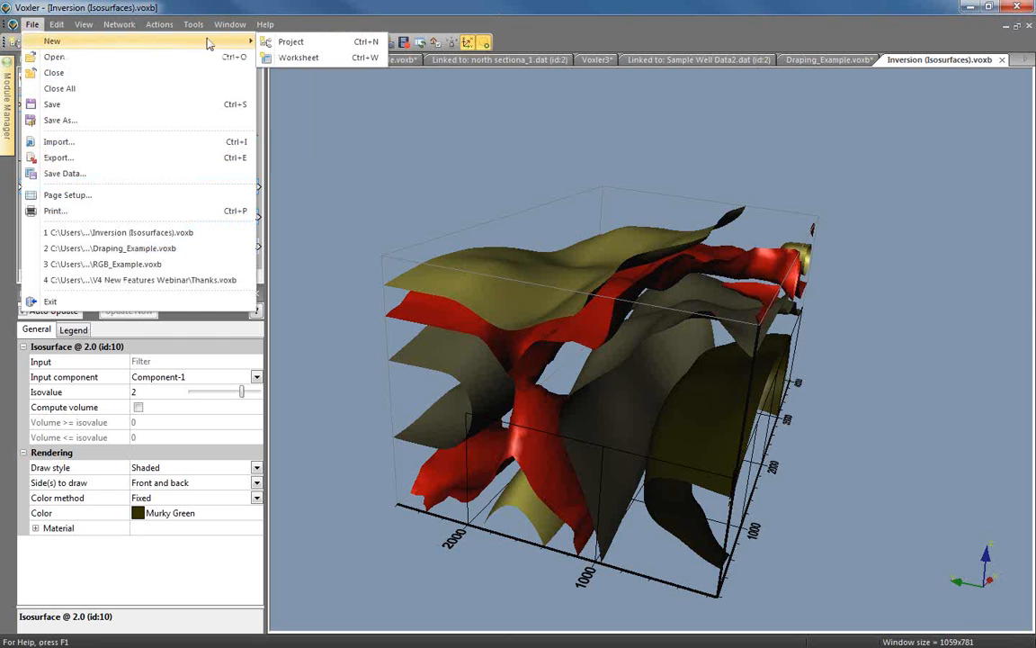
click(290, 42)
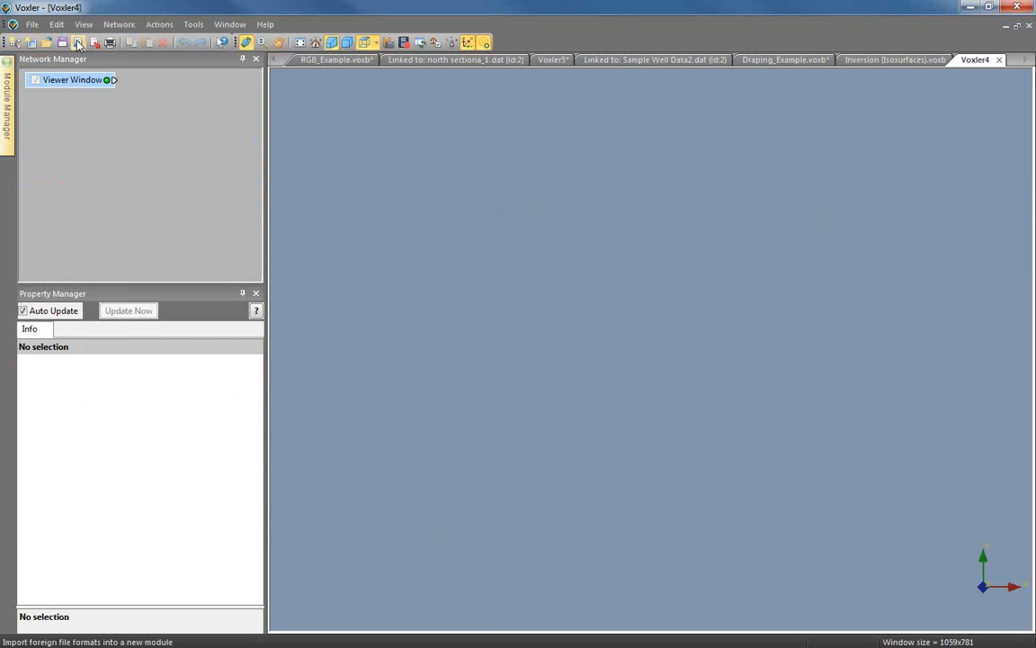
Choose Isosurface @ 1.2.dxf, Isosurface @ 1.6.dxf, Isosurface @ 2.0.dxf and Target Isovalue.dxf together for import into the new project.
click(78, 43)
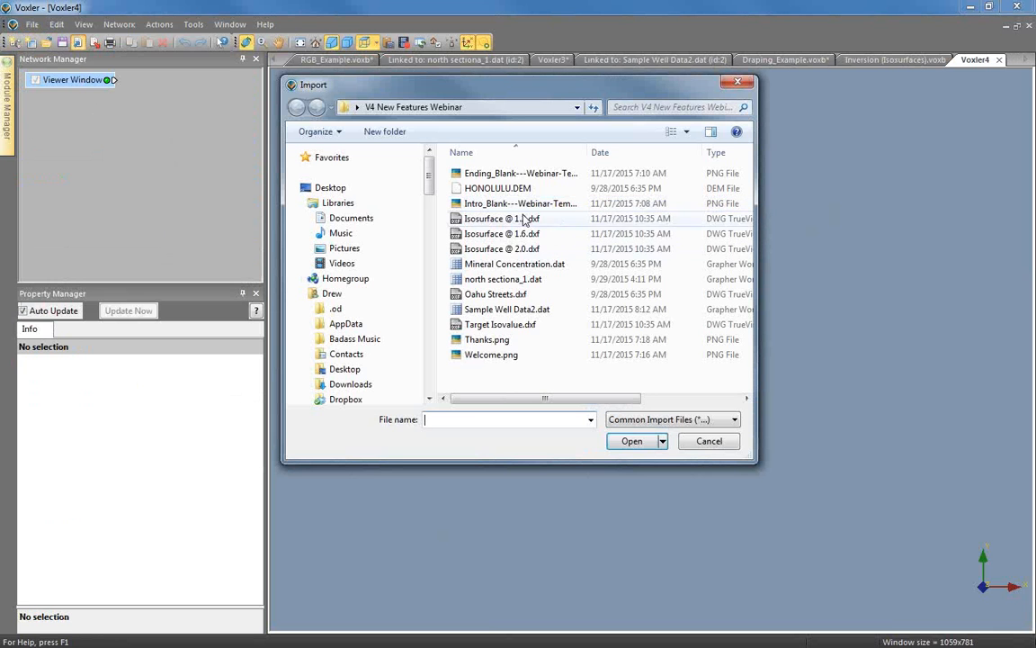
click(525, 219)
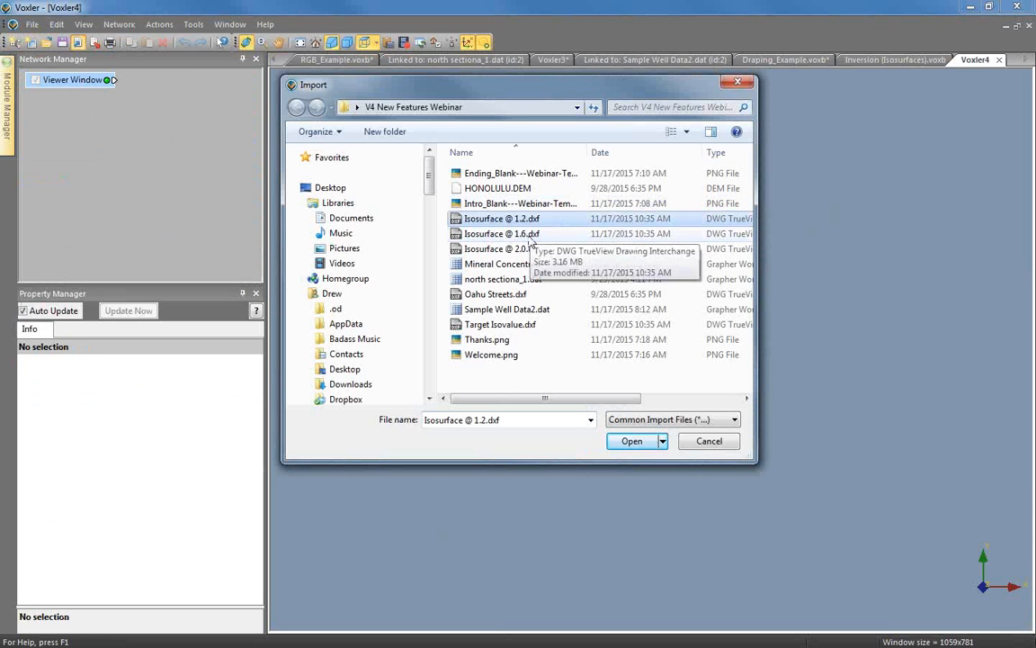
ctrl+click(532, 234)
ctrl+click(531, 248)
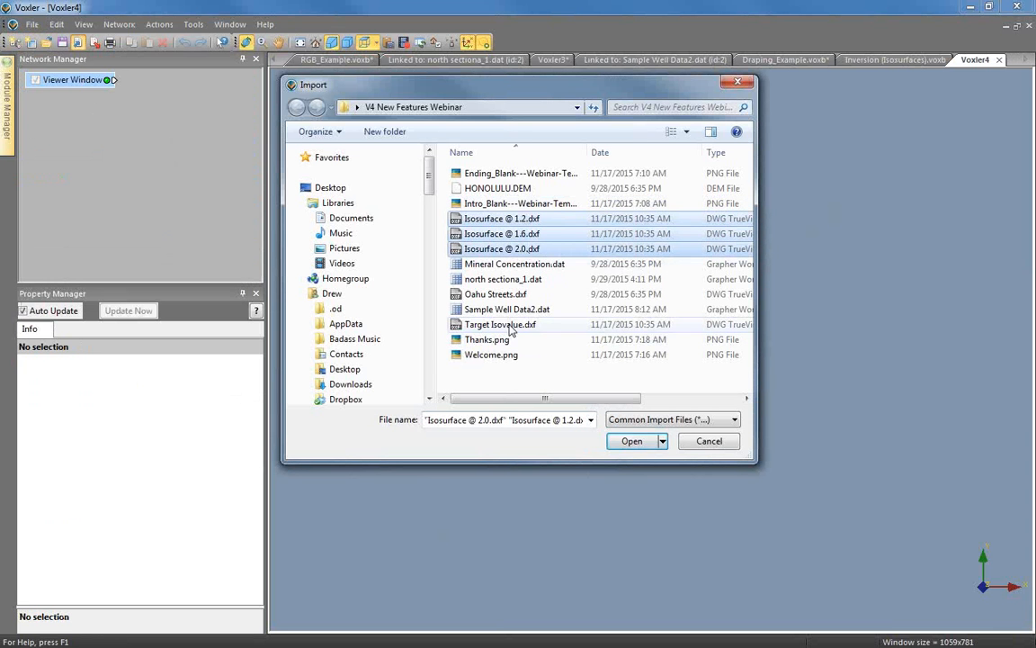
ctrl+click(509, 324)
click(544, 219)
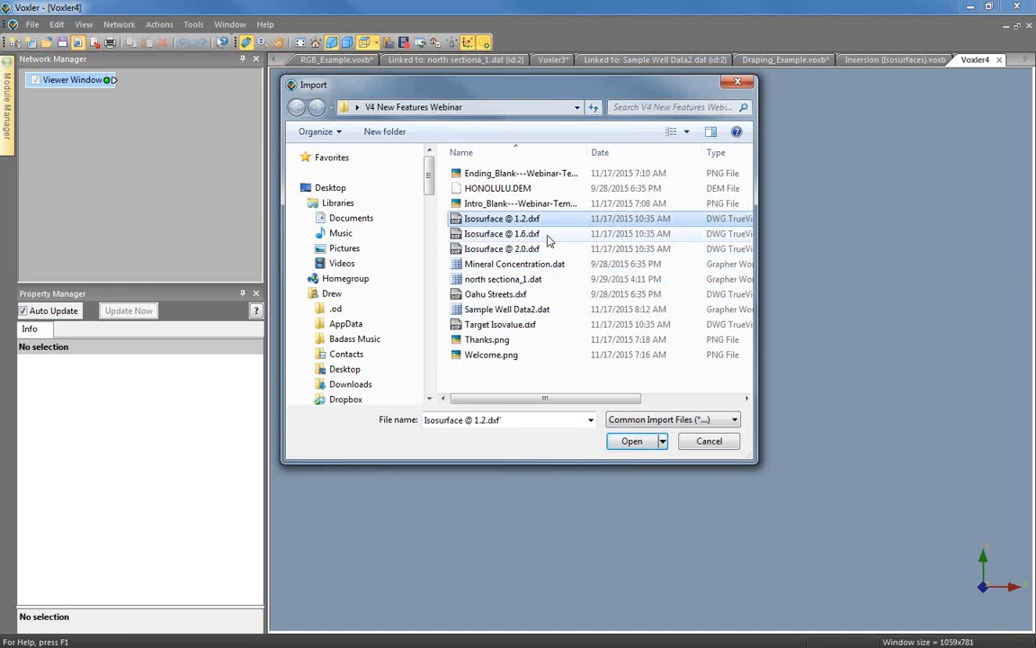
ctrl+click(532, 234)
ctrl+click(530, 247)
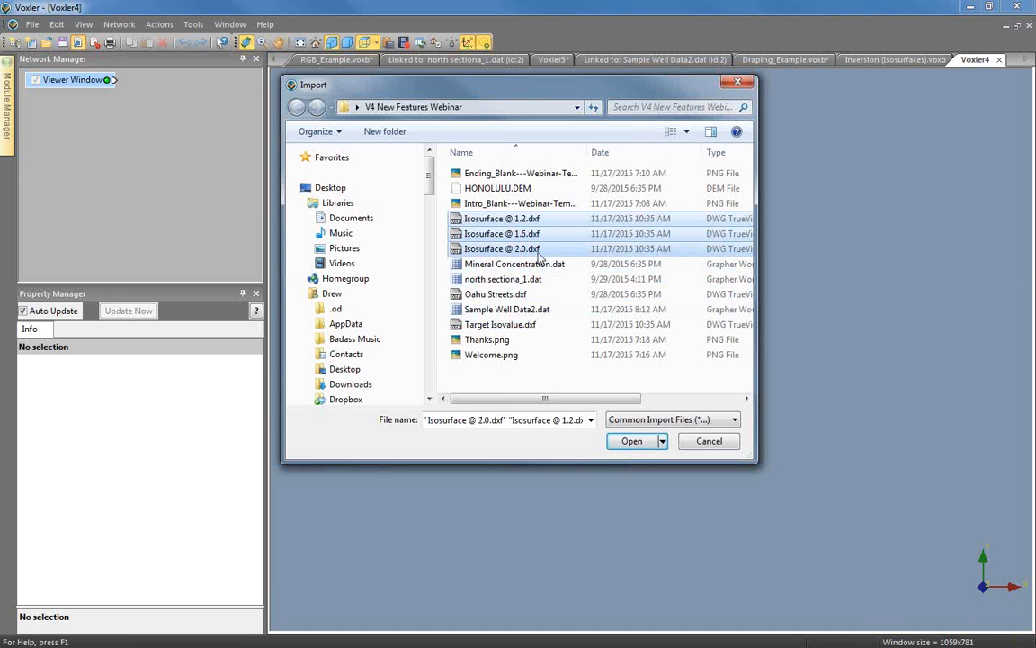
ctrl+click(503, 326)
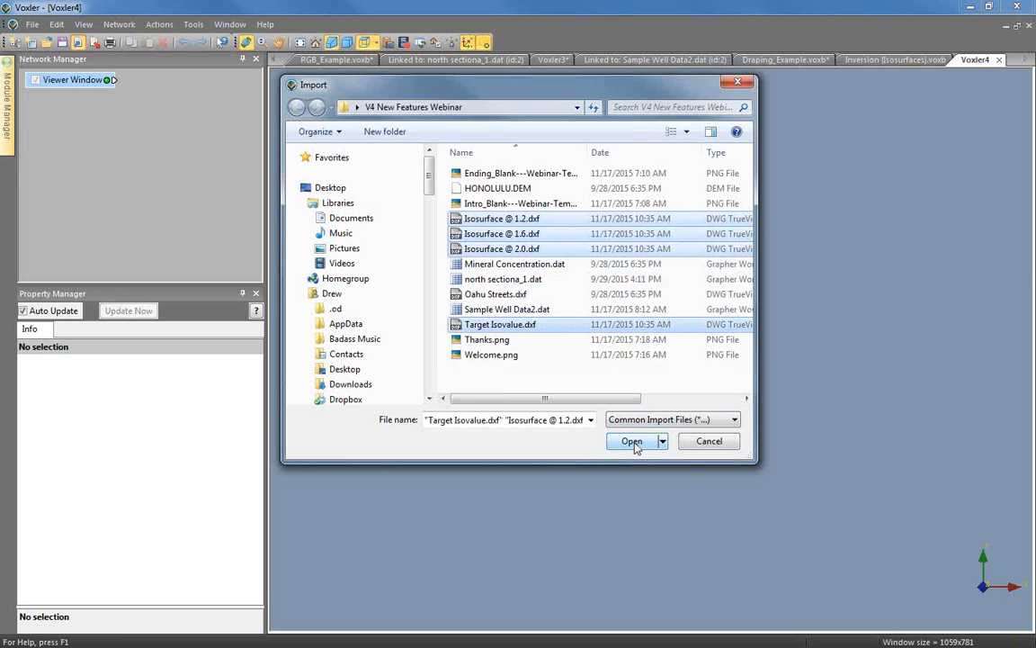
click(633, 441)
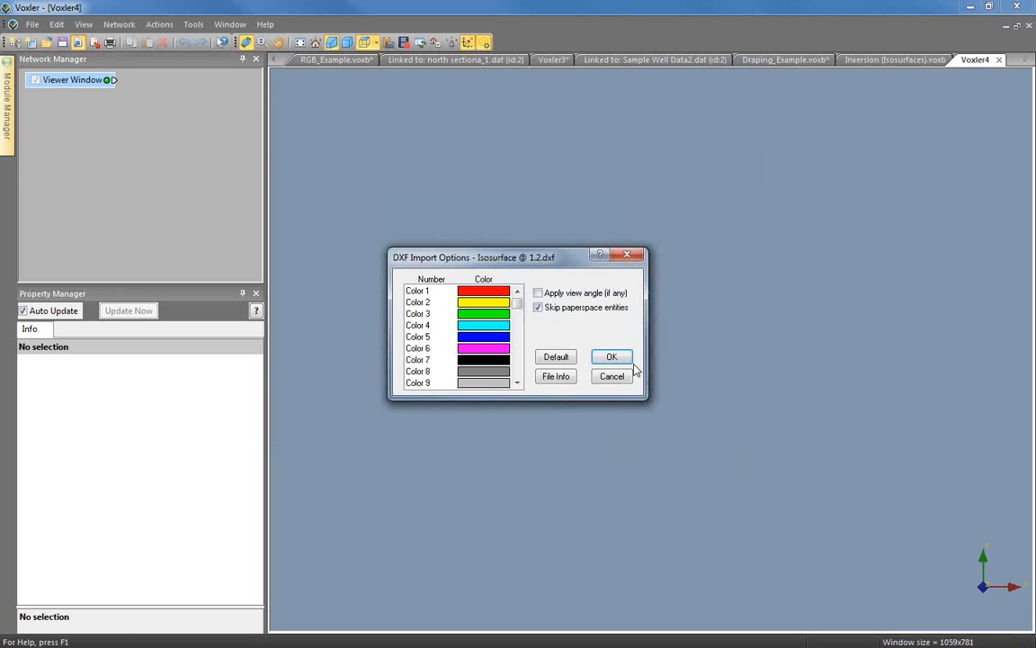
Accept the default DXF import options for the chosen files, skipping paperspace entities, to finish the import.
drag(532, 256, 487, 184)
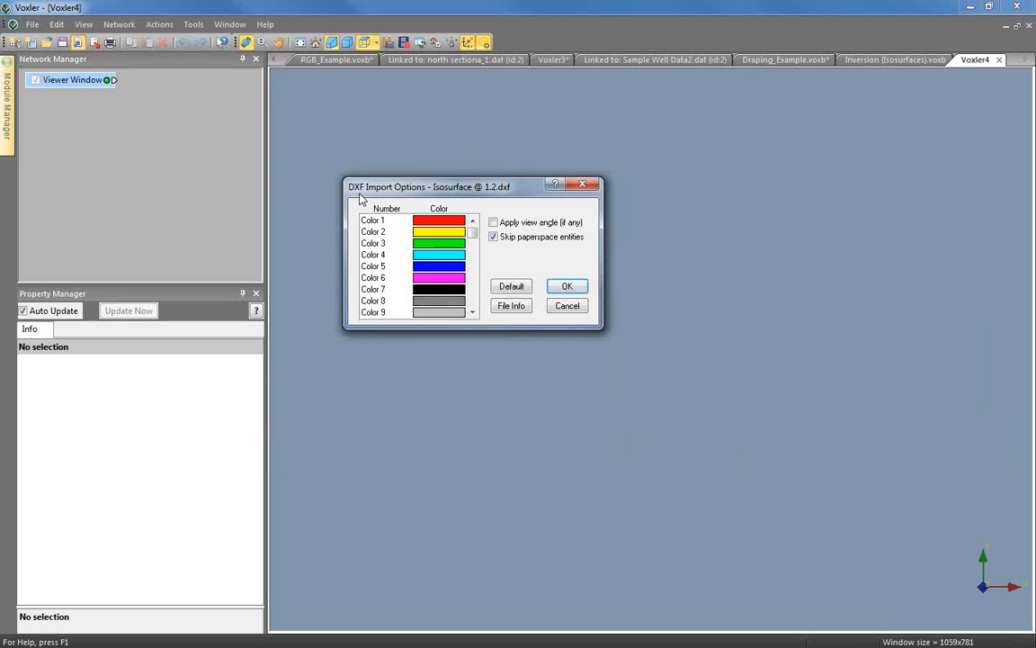
click(576, 286)
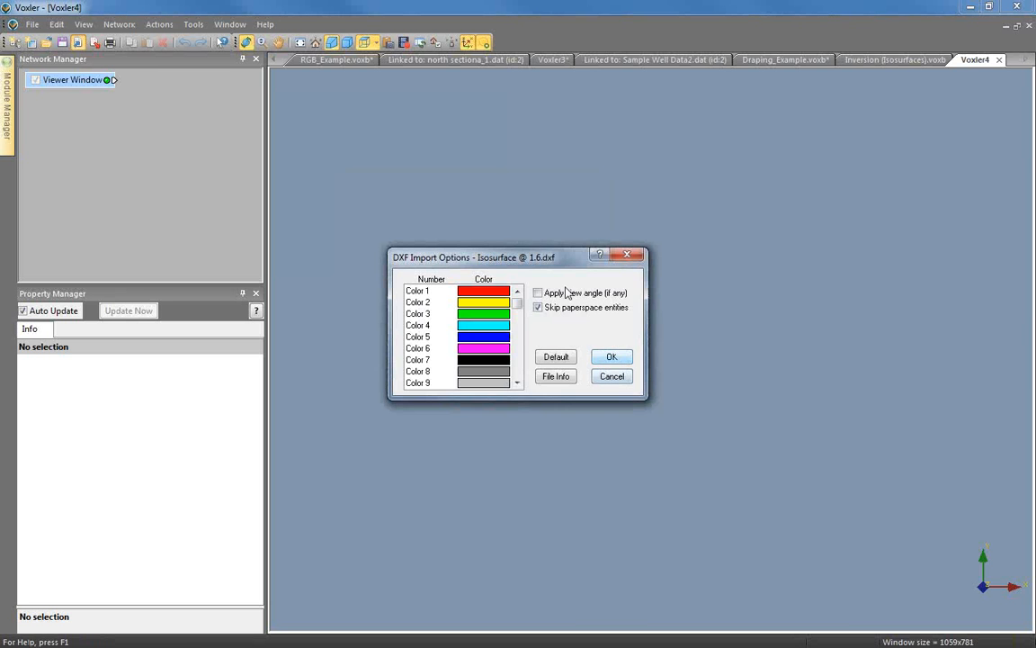
drag(576, 266, 530, 185)
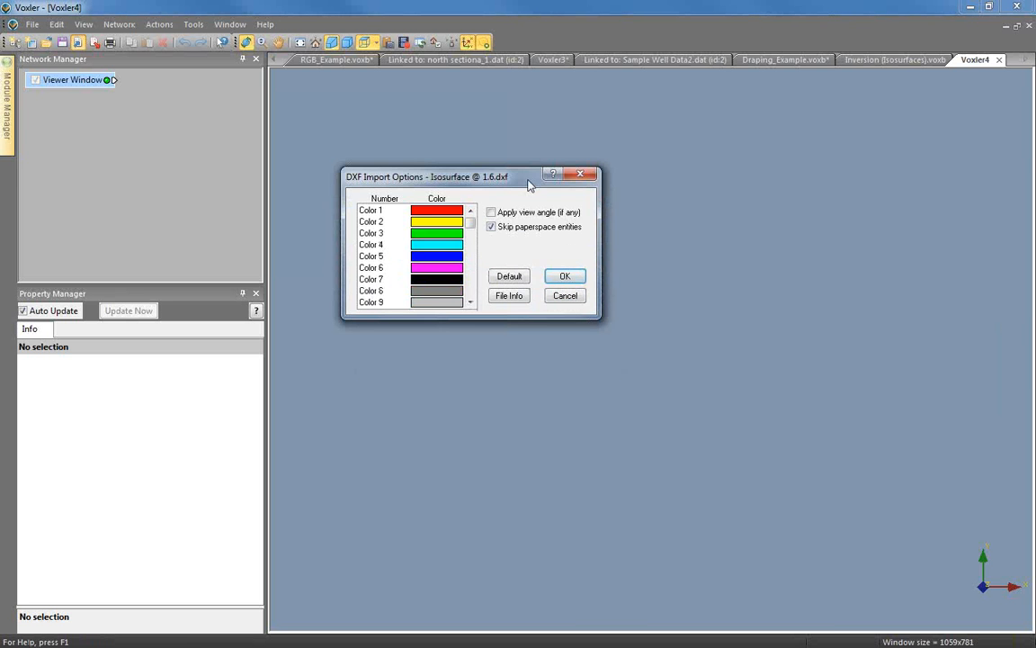
click(577, 282)
click(539, 236)
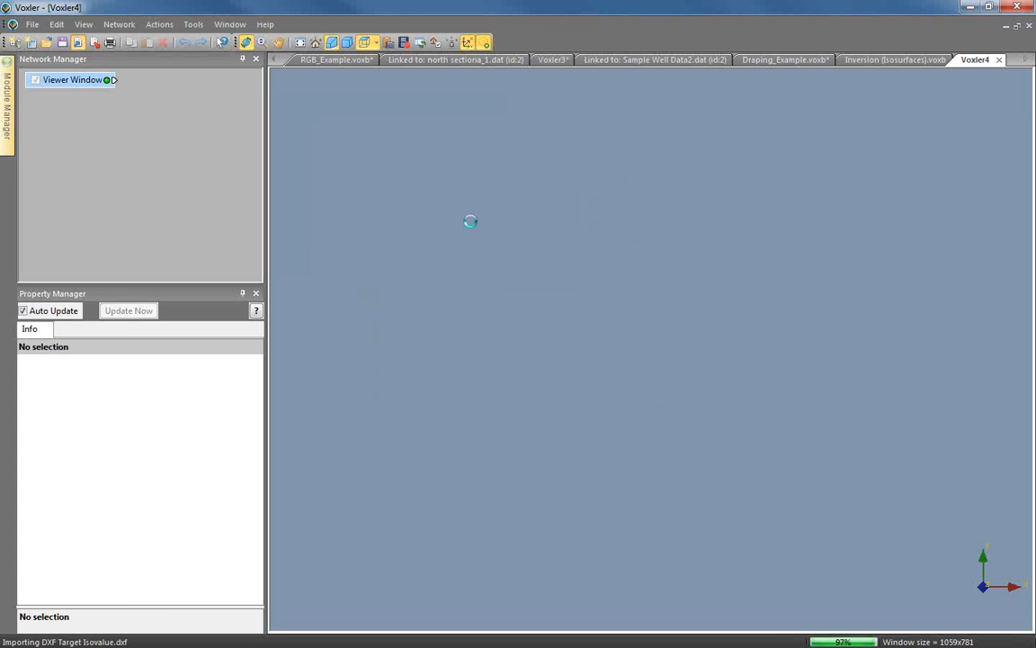
Rotate the imported surfaces into an oblique 3D view and compare them with the original Inversion (Isosurfaces) project.
drag(810, 504, 743, 384)
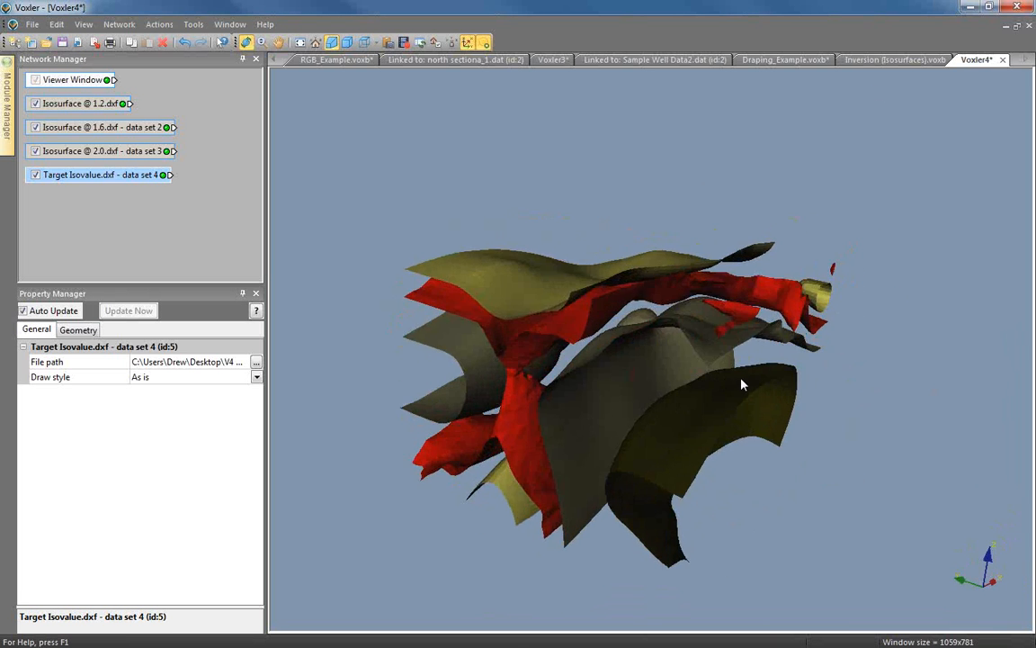
click(900, 62)
click(990, 61)
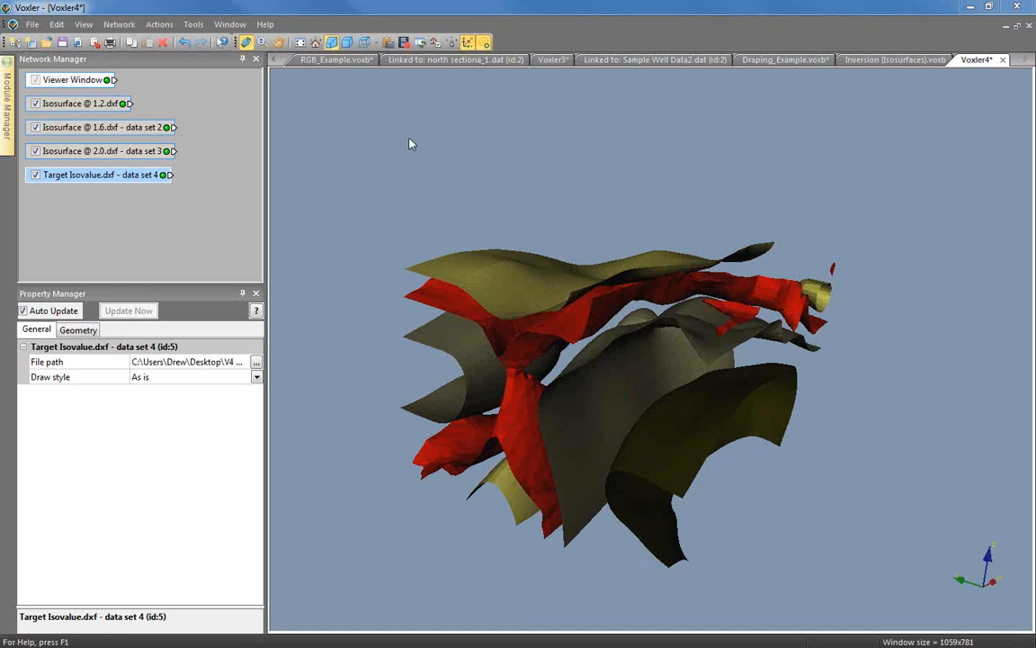
Bring up the Thanks.voxb project.
click(273, 60)
click(272, 59)
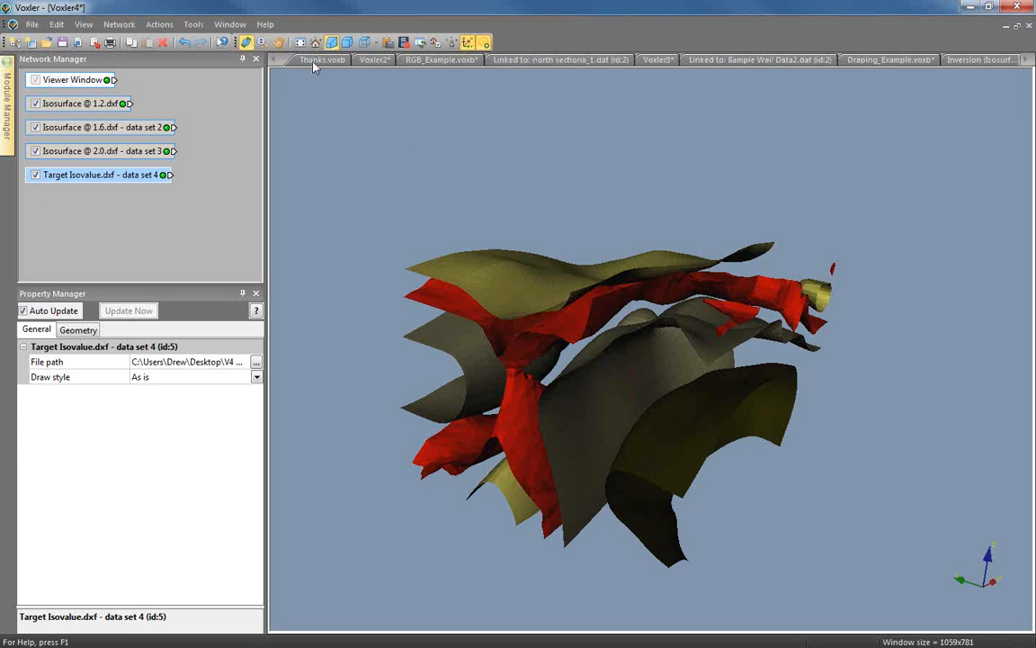